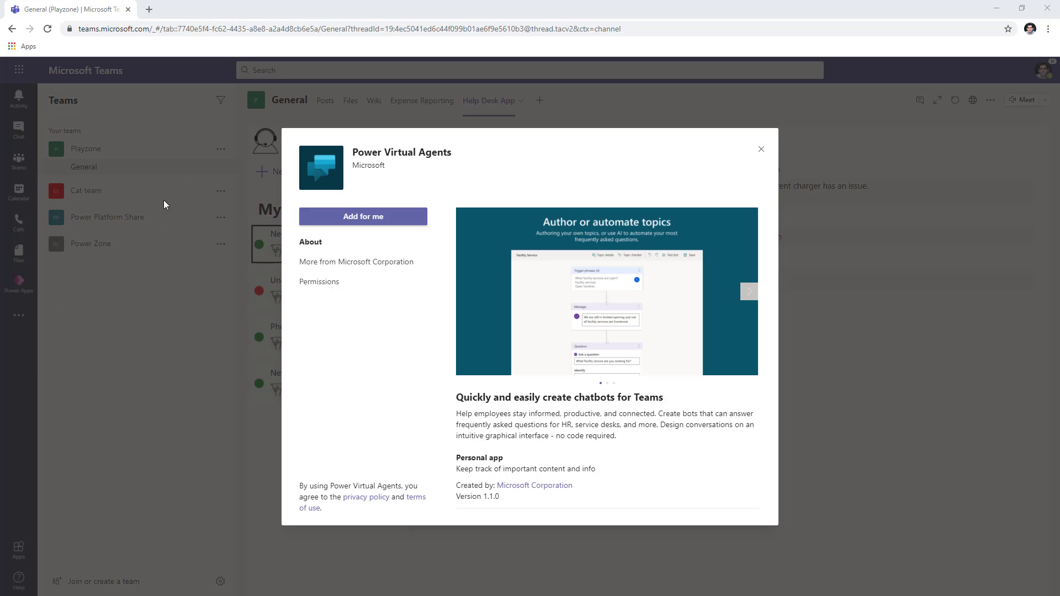
- Add the Power Virtual Agents app to Teams and pin it to the app bar
{"action": "left_click", "coordinate": [761, 149]}
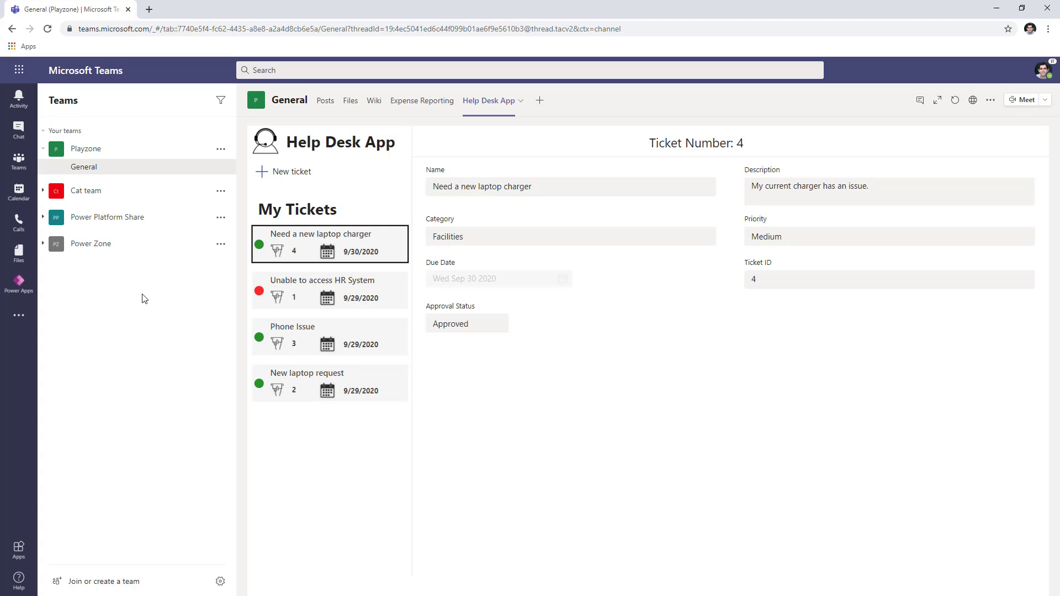
{"action": "left_click", "coordinate": [18, 315]}
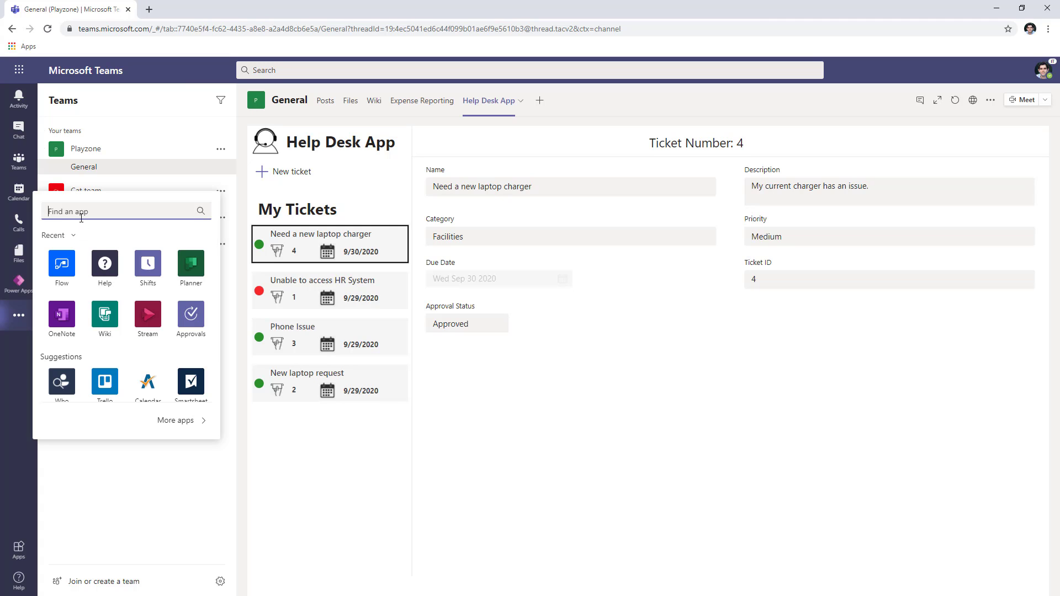
{"action": "type", "text": "power virtu"}
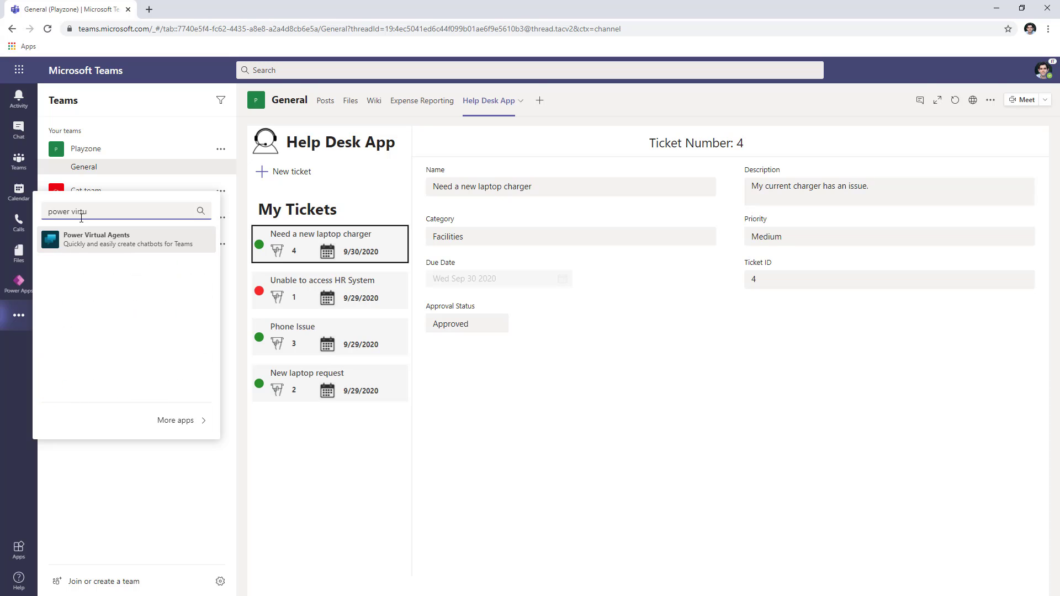
{"action": "left_click", "coordinate": [119, 239]}
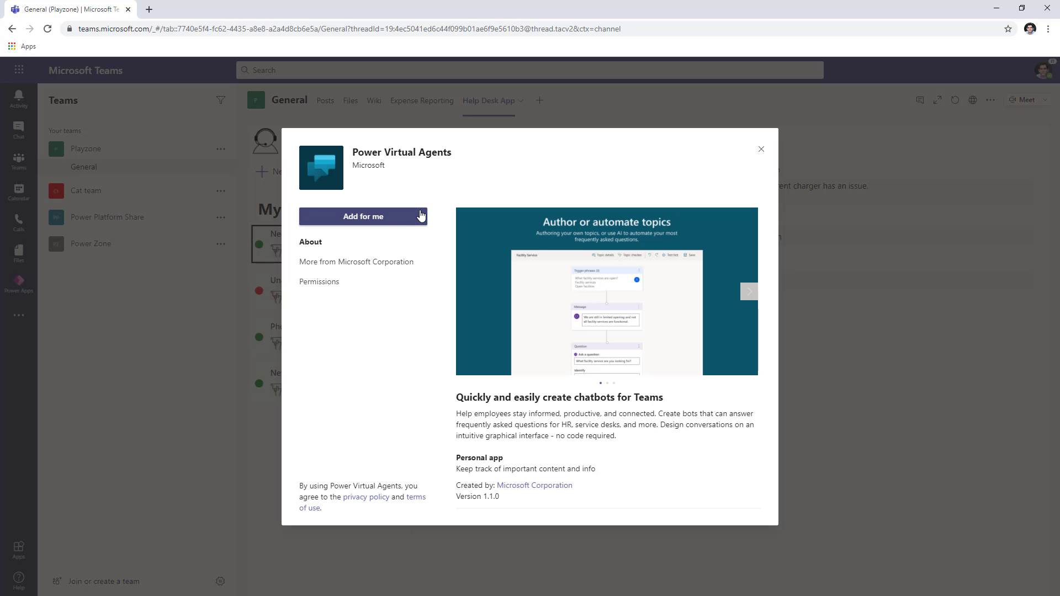
{"action": "left_click", "coordinate": [420, 216]}
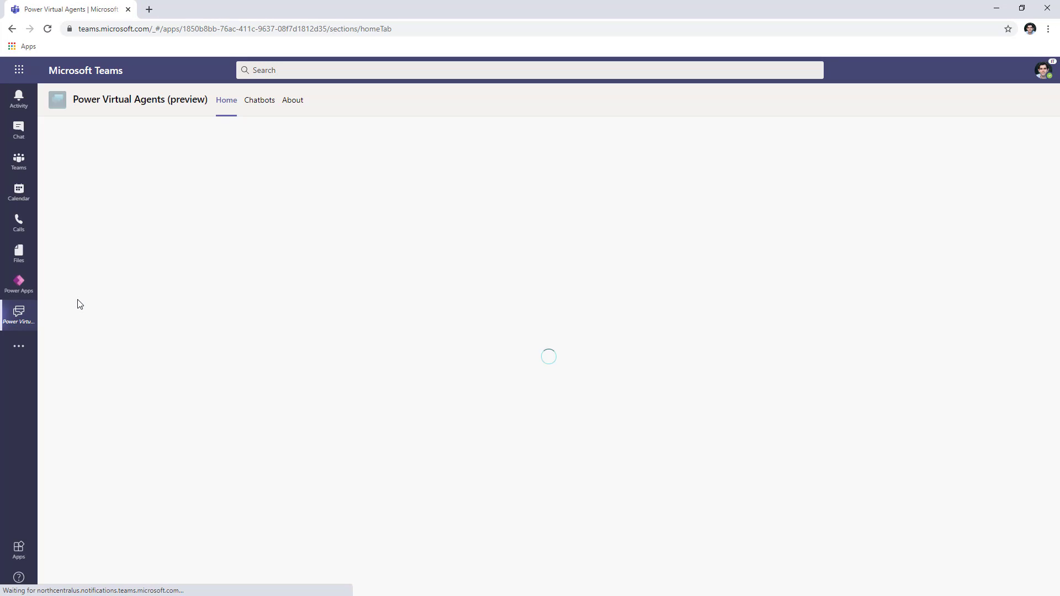
{"action": "right_click", "coordinate": [19, 313]}
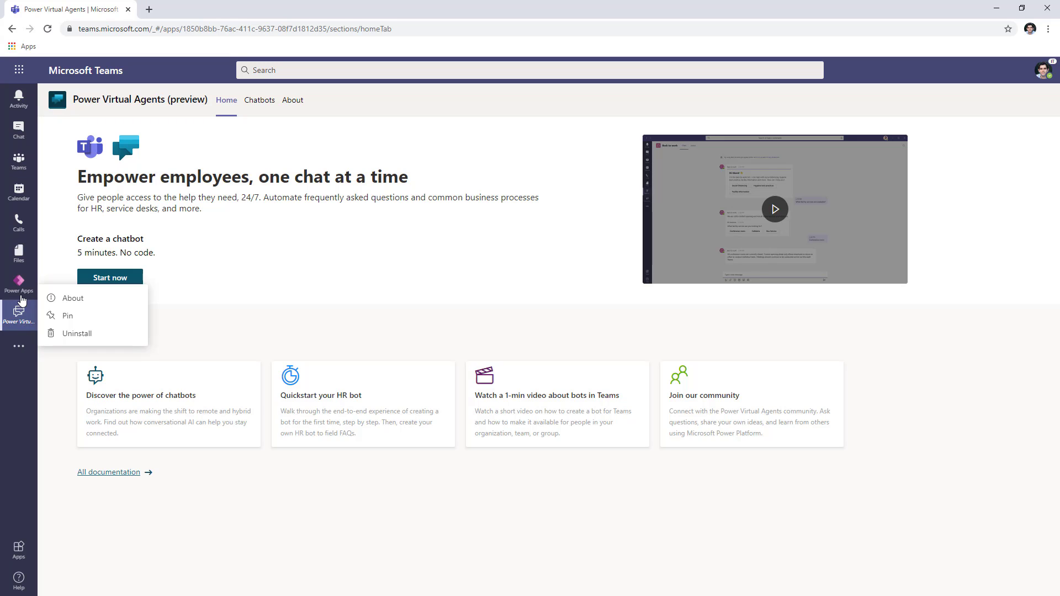
{"action": "left_click", "coordinate": [66, 316]}
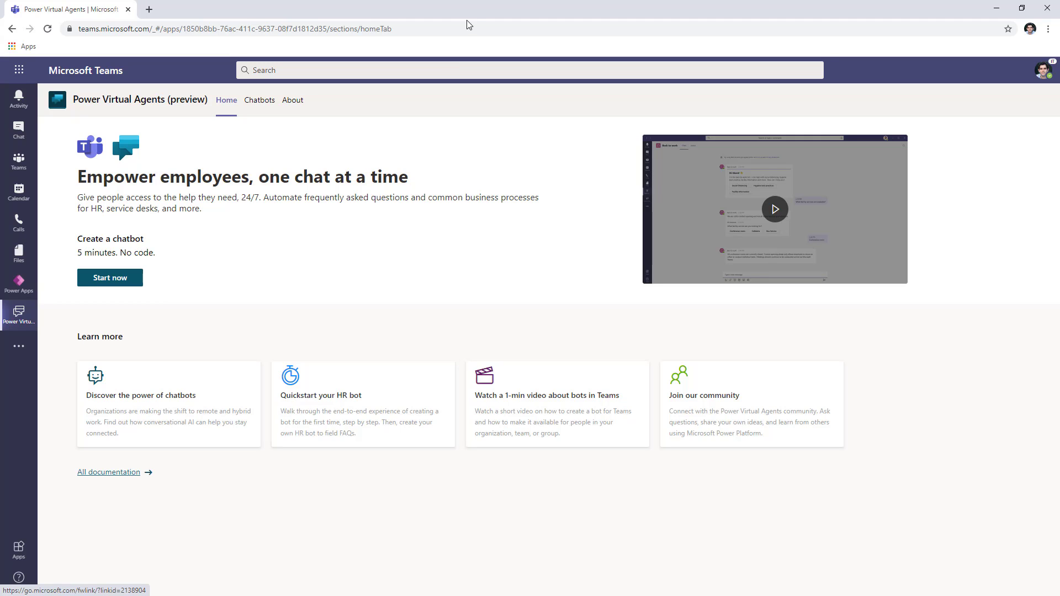
- Create a new chatbot named "Help Desk Bot" in the Playzone team
{"action": "left_click", "coordinate": [261, 108]}
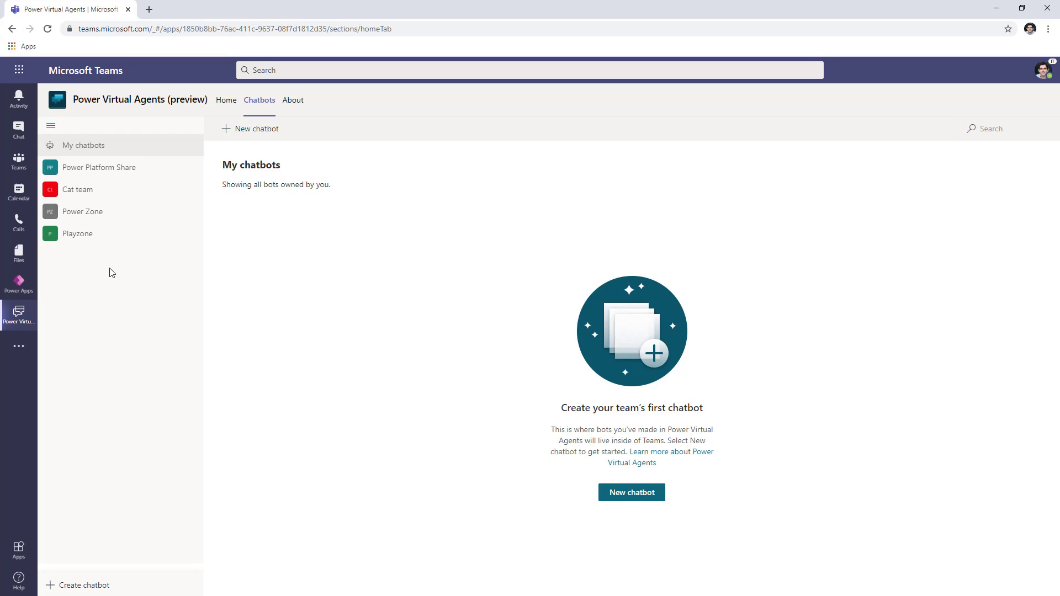
{"action": "left_click", "coordinate": [136, 212]}
{"action": "left_click", "coordinate": [138, 234]}
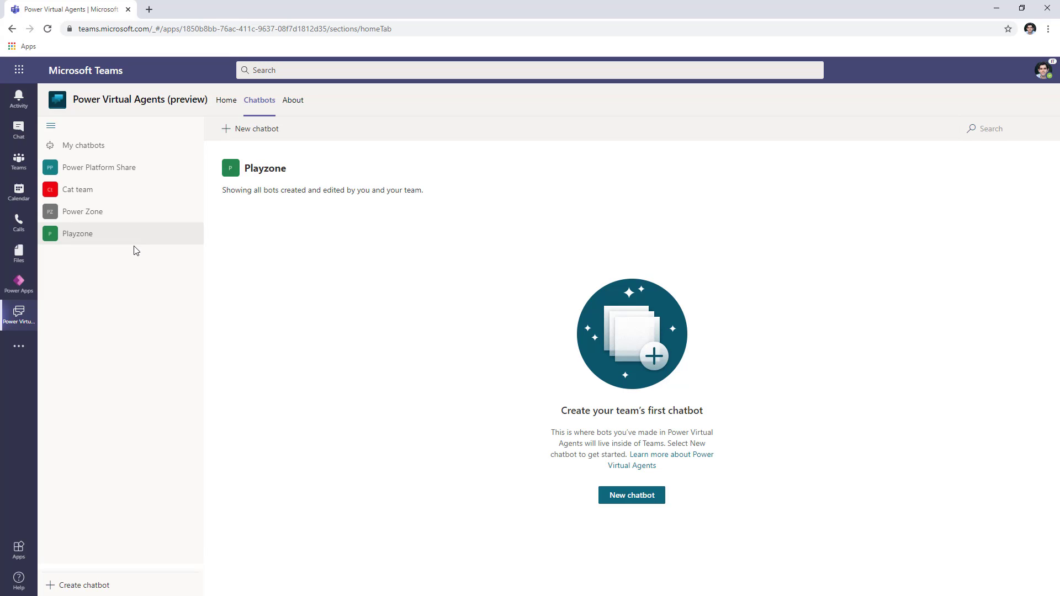
{"action": "left_click", "coordinate": [631, 497]}
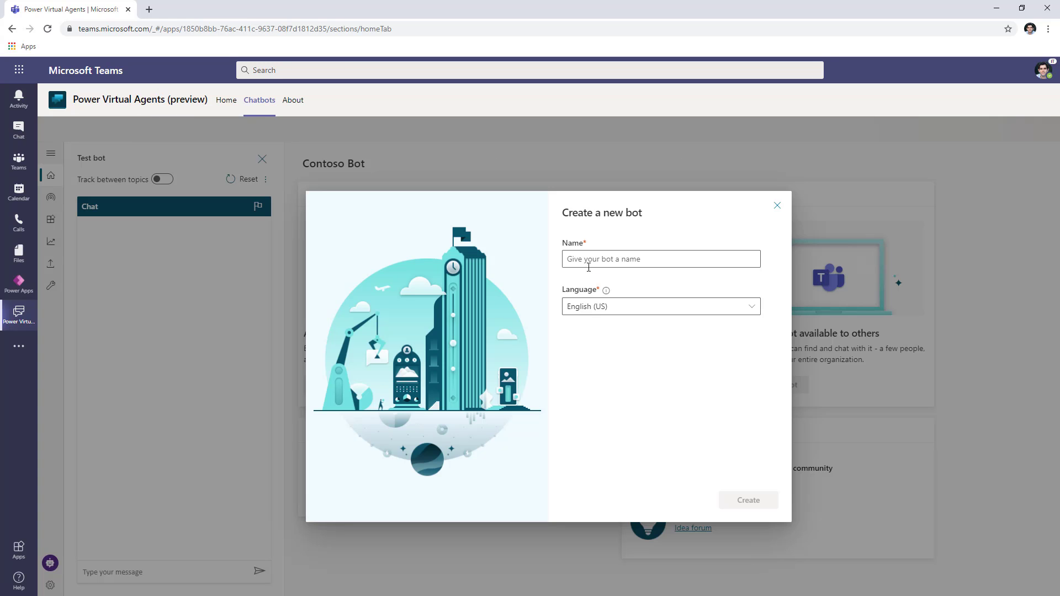
{"action": "left_click", "coordinate": [588, 267]}
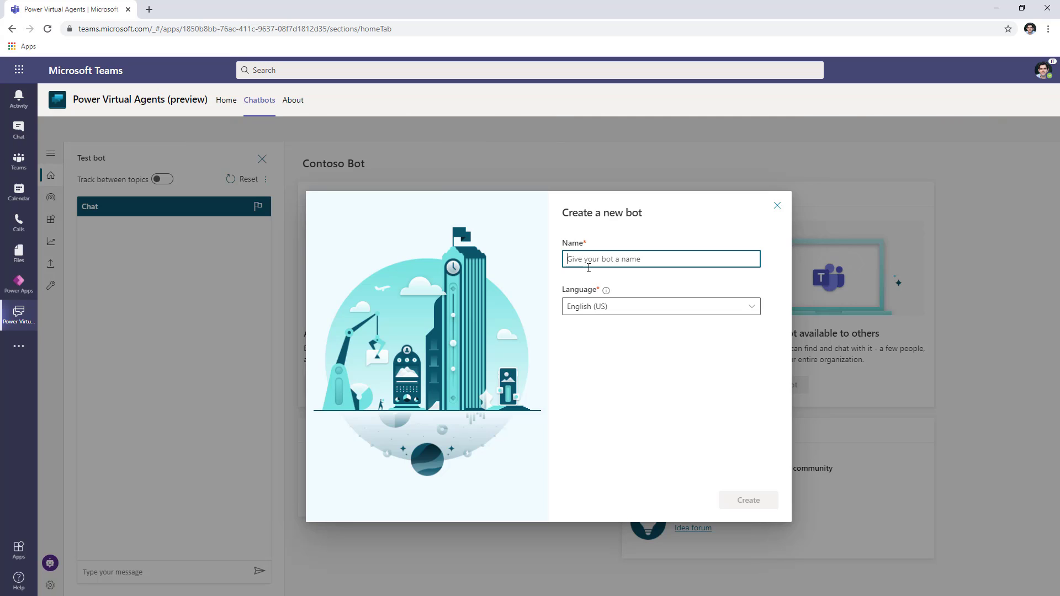
{"action": "type", "text": "Help Desk B"}
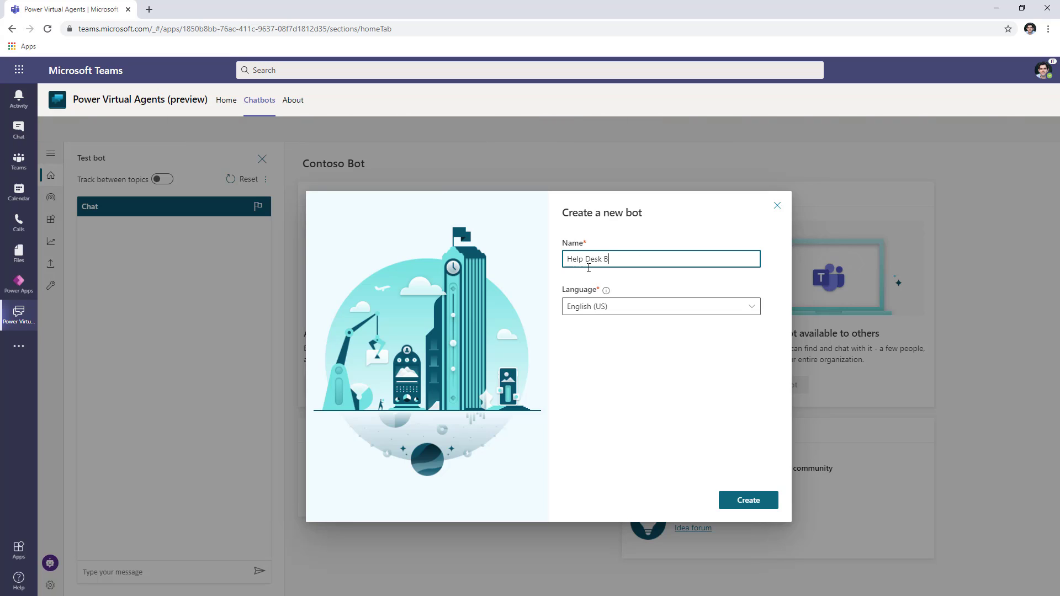
{"action": "type", "text": "ot"}
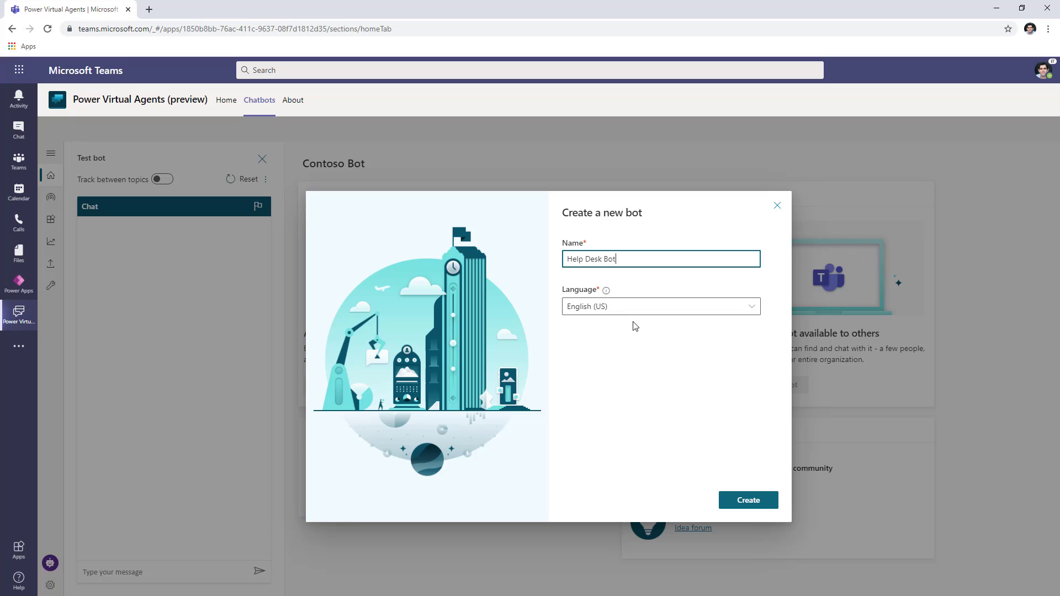
{"action": "left_click", "coordinate": [737, 500]}
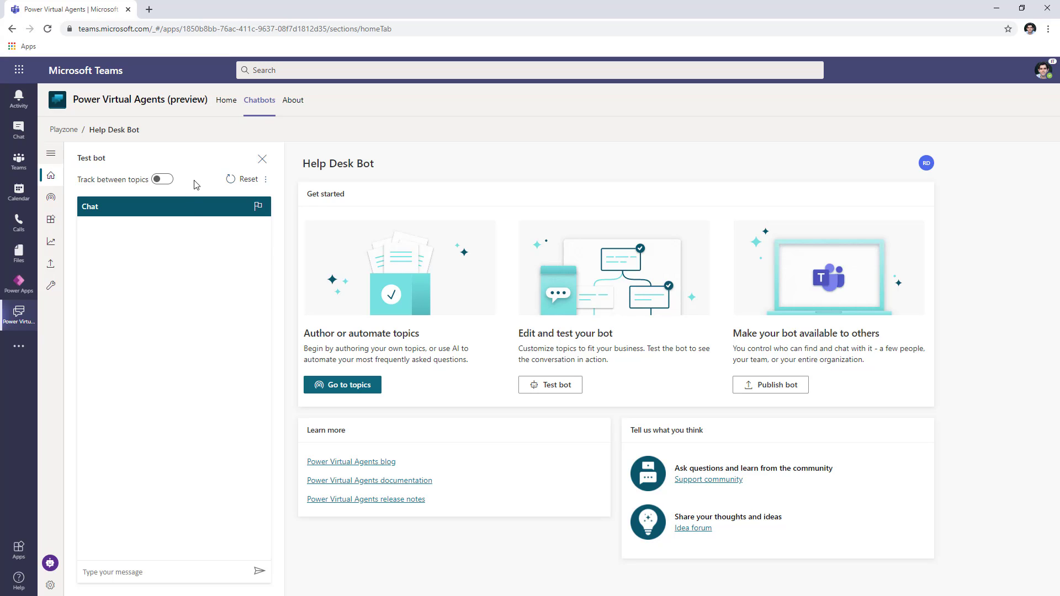
- Create a new topic named "Help desk" in the bot
{"action": "left_click", "coordinate": [51, 153]}
{"action": "left_click", "coordinate": [97, 198]}
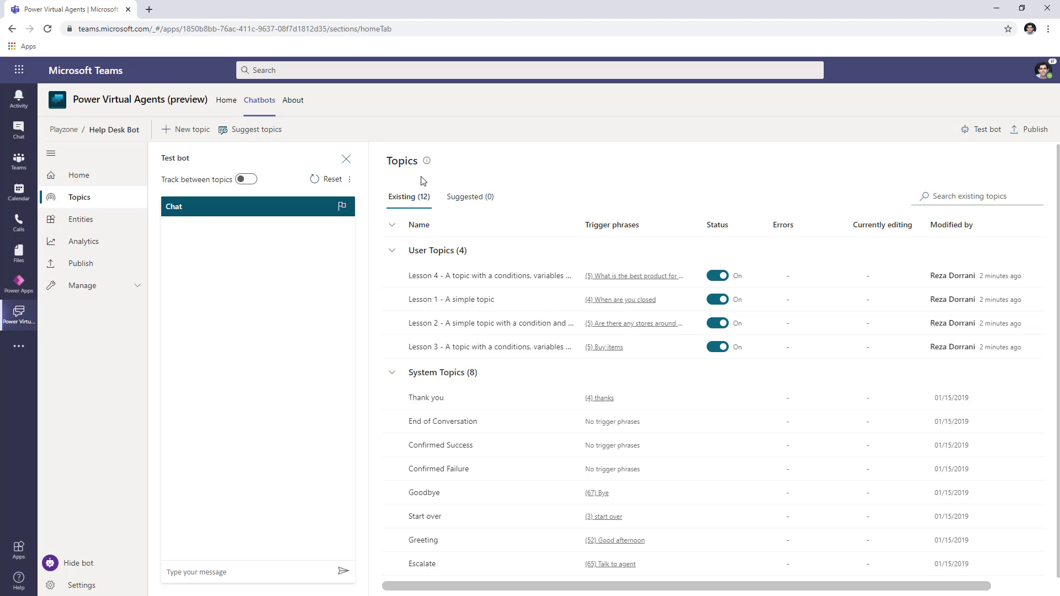
{"action": "left_click", "coordinate": [165, 129]}
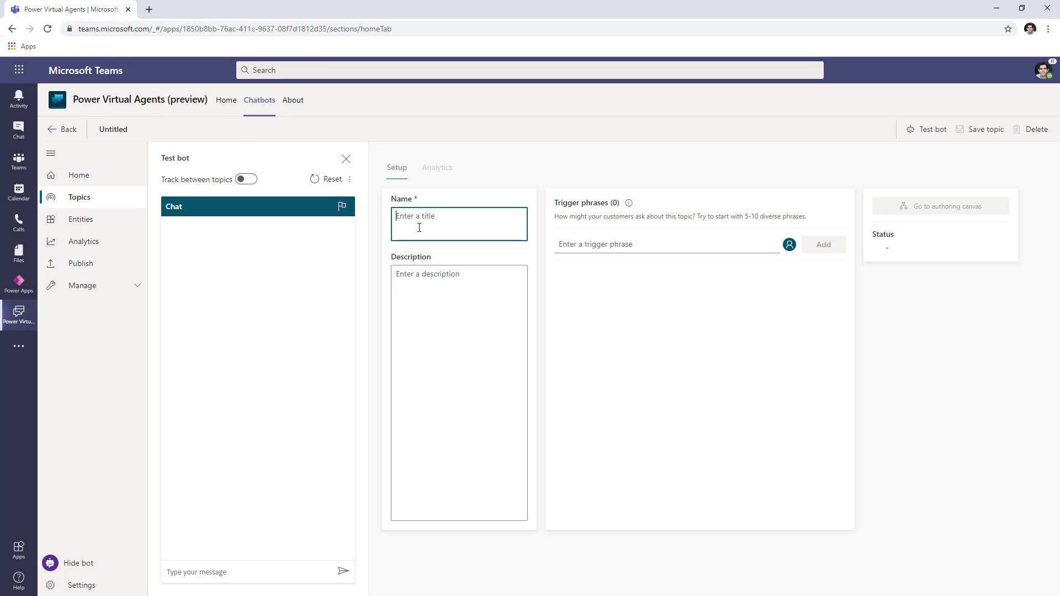
{"action": "type", "text": "Help desk"}
- Add the trigger phrases "check ticket status", "what is my ticket status", "Ticket status", "Help desk ticket update" and "Check Status of ticket"
{"action": "left_click", "coordinate": [578, 244]}
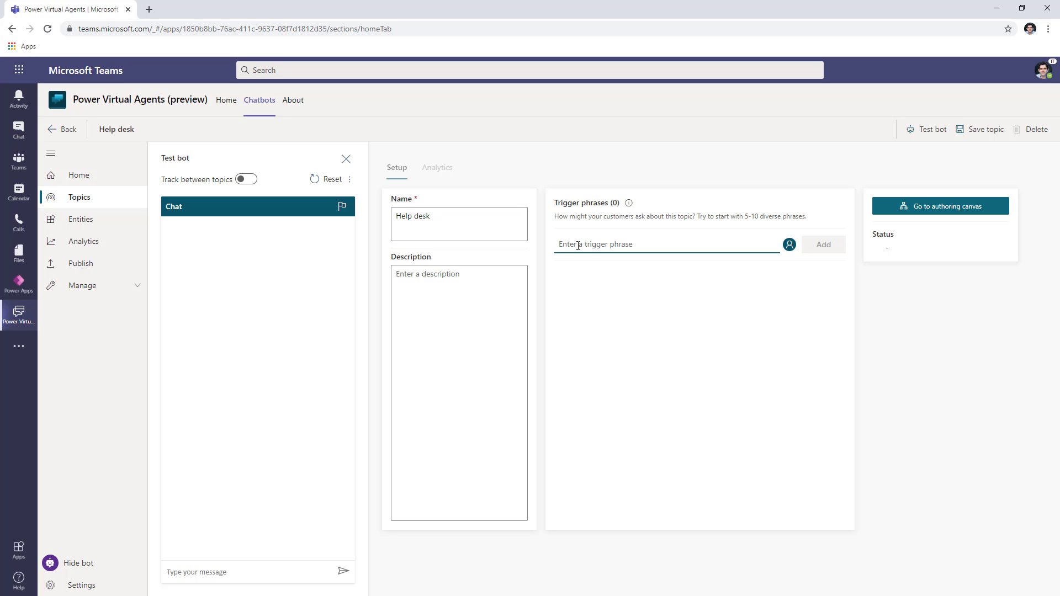
{"action": "type", "text": "check"}
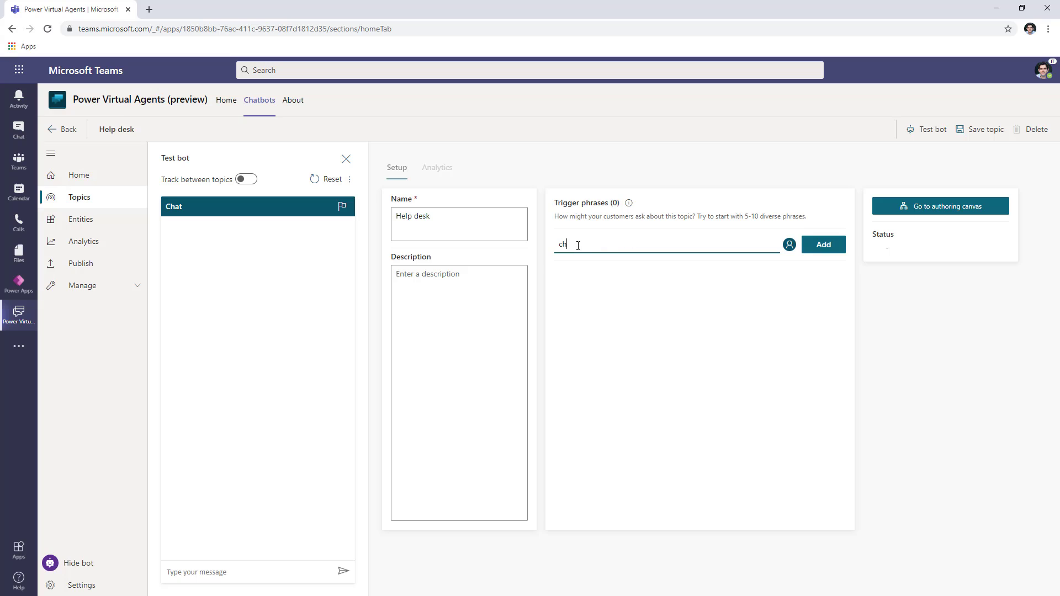
{"action": "type", "text": " ticket status"}
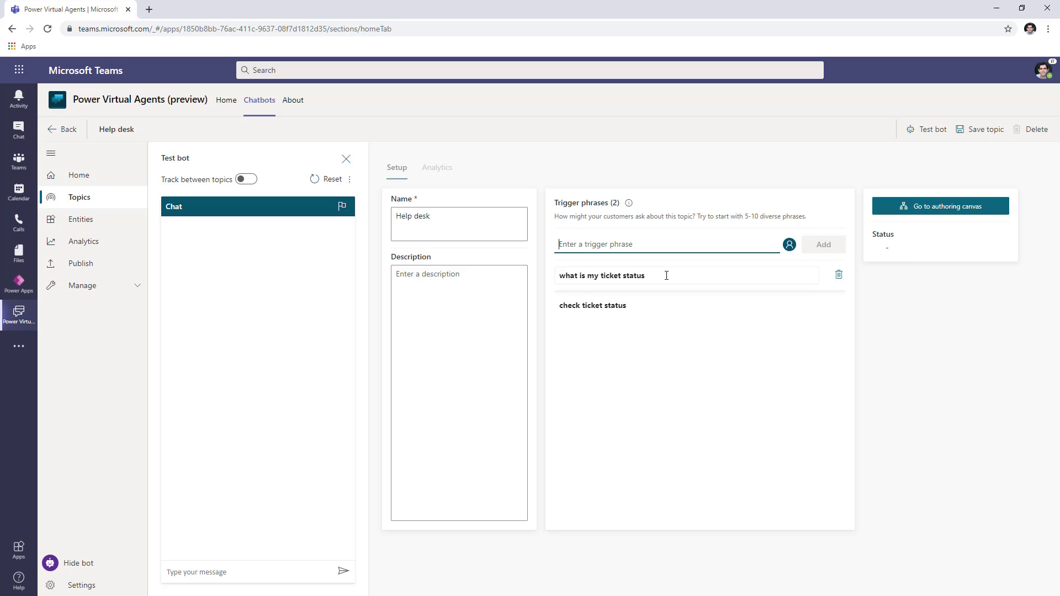
{"action": "type", "text": "Ticket status"}
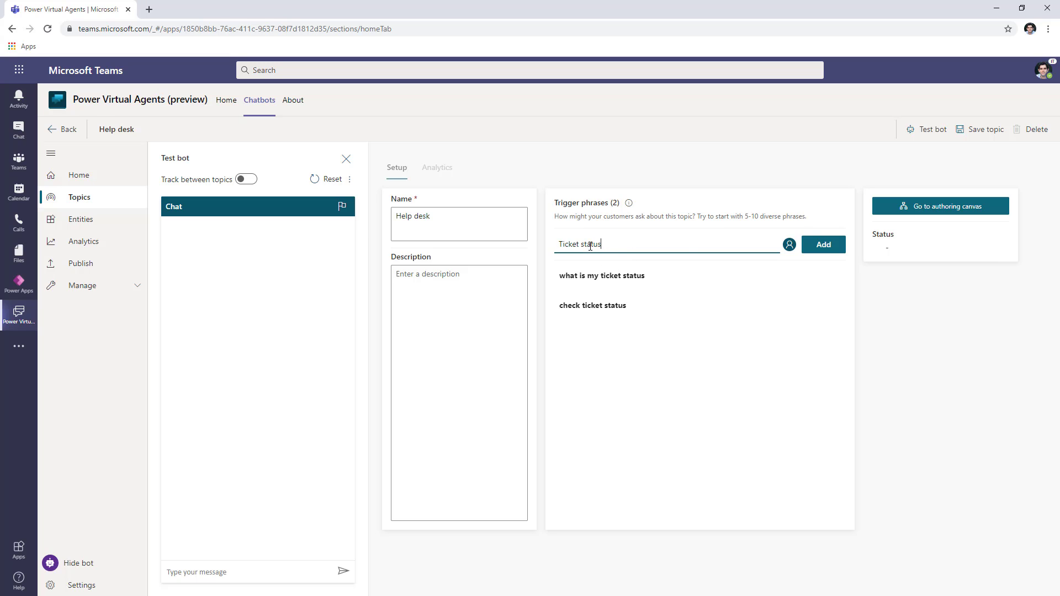
{"action": "key", "text": "Return"}
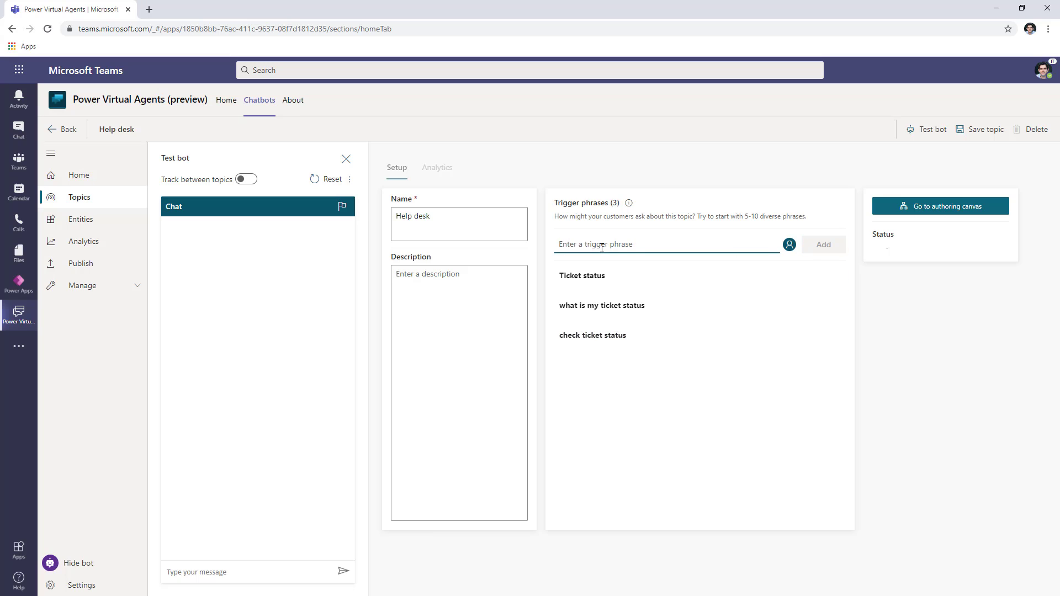
{"action": "type", "text": "Help desk ticket update"}
{"action": "left_click", "coordinate": [832, 245]}
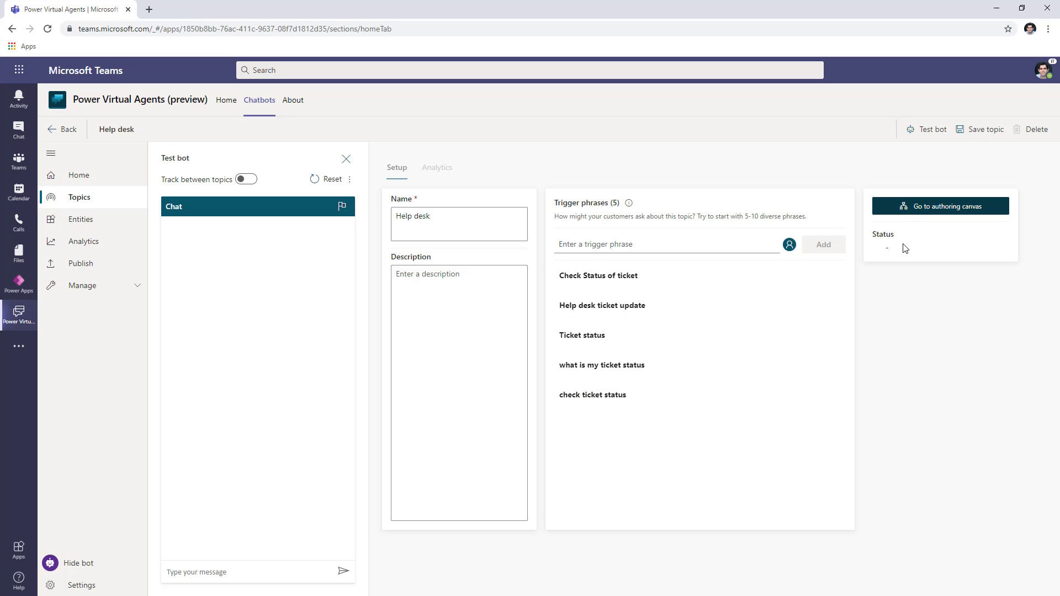
- On the topic's authoring canvas, insert a question reading "Ticket Number" between the trigger phrases and the message
{"action": "left_click", "coordinate": [959, 208]}
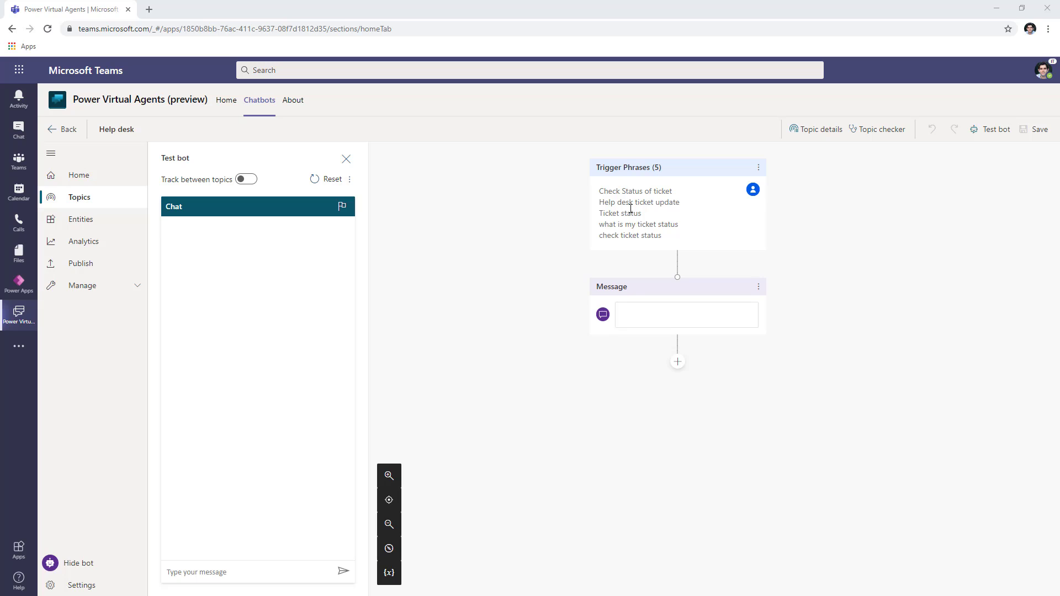
{"action": "left_click", "coordinate": [649, 312]}
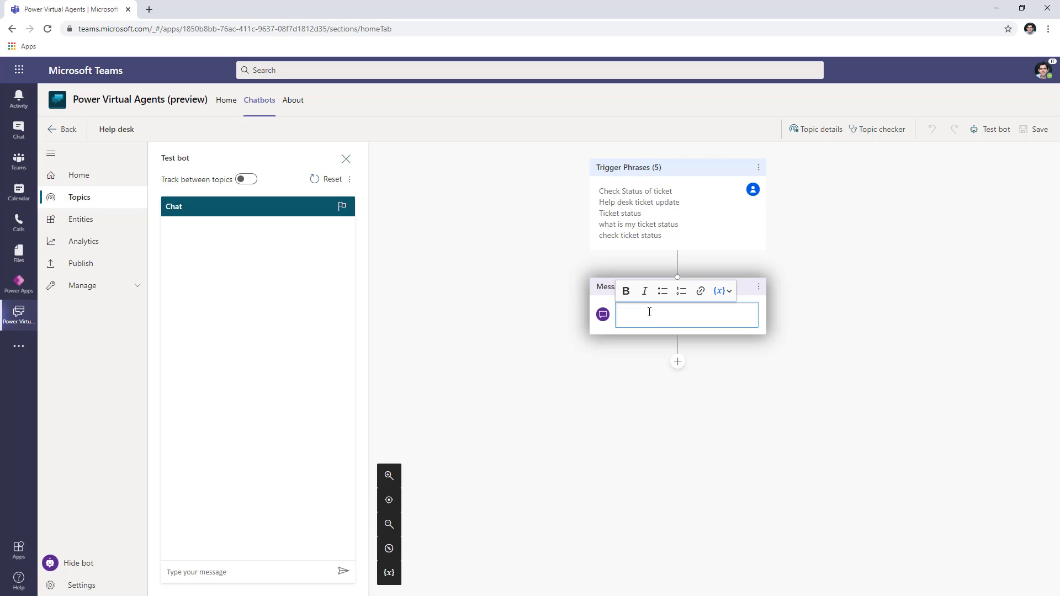
{"action": "left_click", "coordinate": [678, 264]}
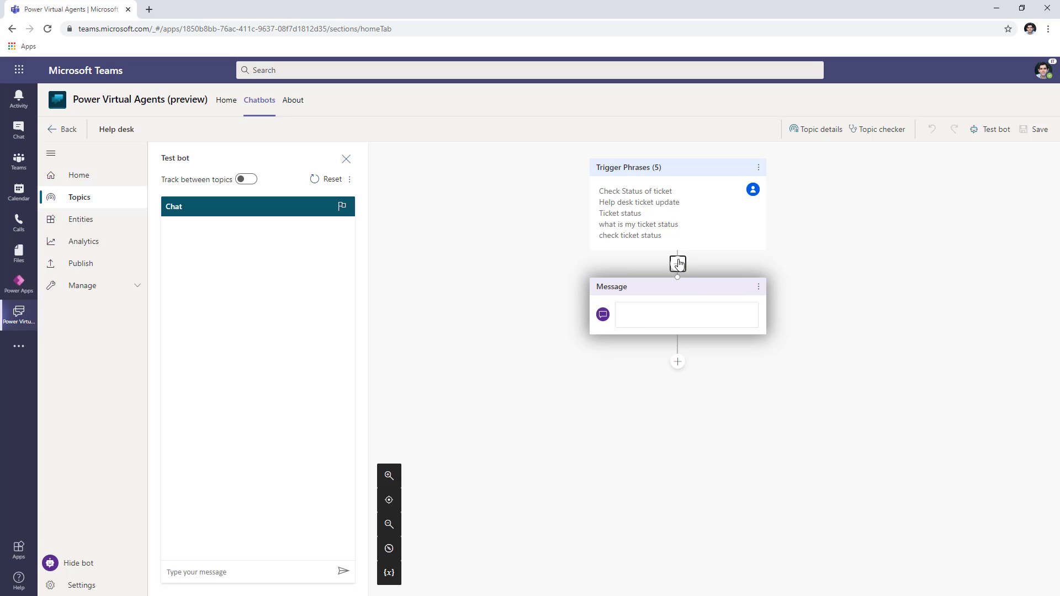
{"action": "left_click", "coordinate": [678, 264]}
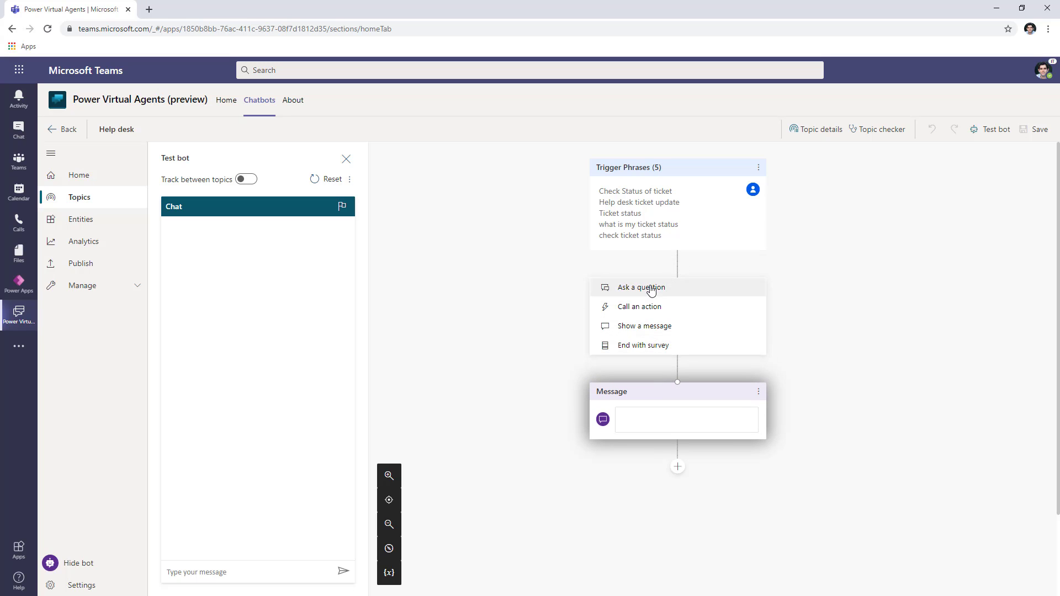
{"action": "left_click", "coordinate": [651, 288]}
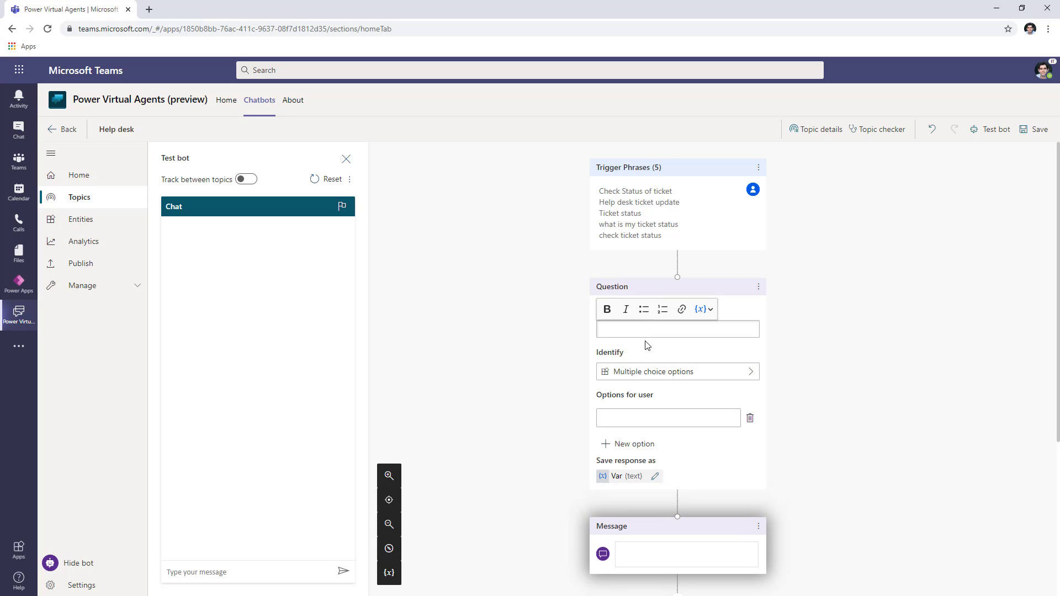
{"action": "type", "text": "Tic"}
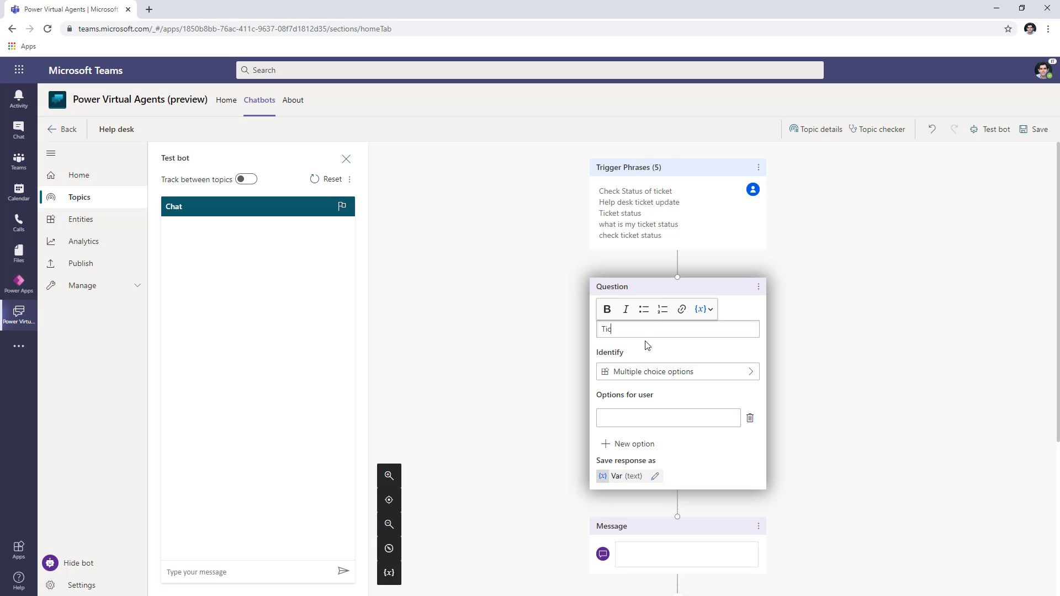
{"action": "type", "text": "ket Number"}
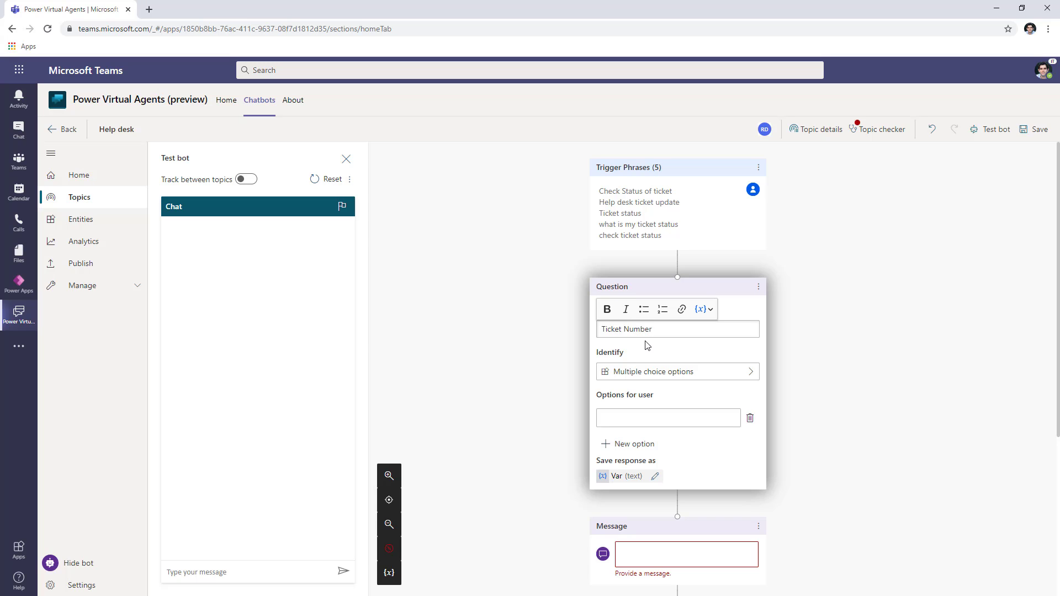
- Set the Ticket Number question to identify the prebuilt Number entity in the response
{"action": "left_click", "coordinate": [683, 376]}
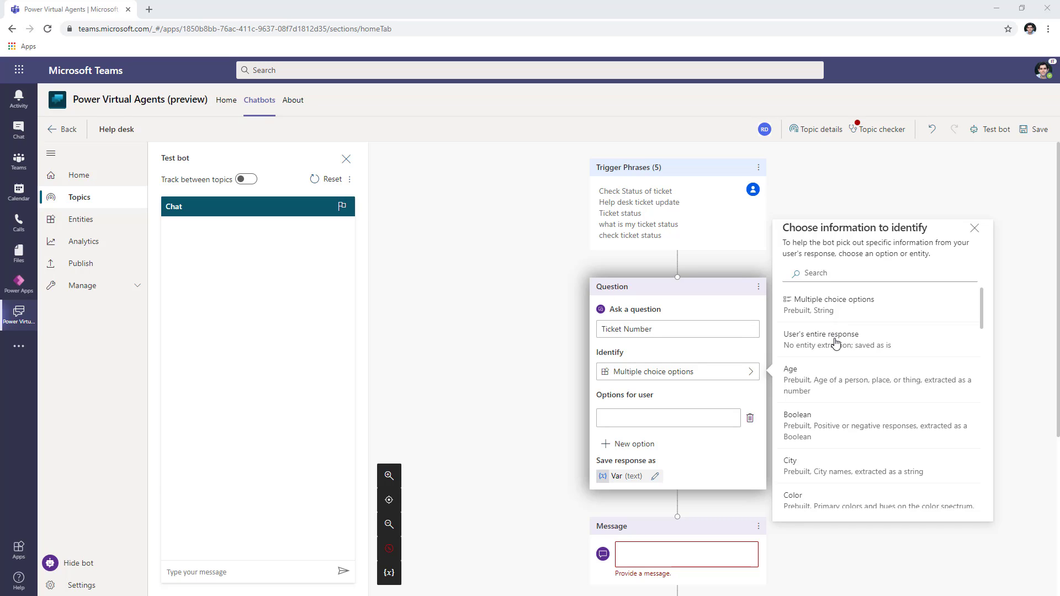
{"action": "scroll", "coordinate": [837, 343], "scroll_direction": "down", "scroll_amount": 1}
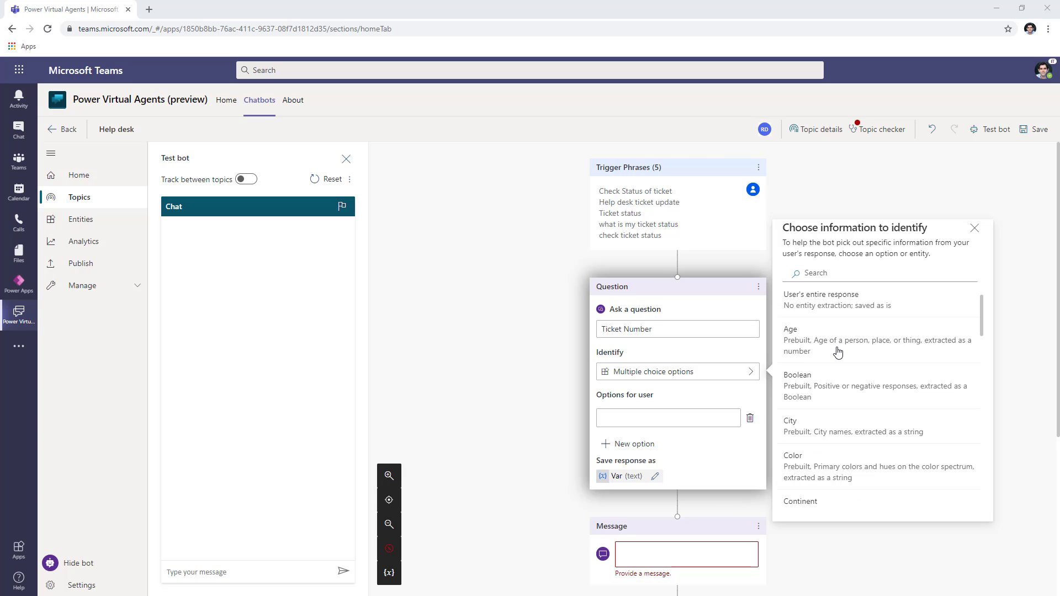
{"action": "scroll", "coordinate": [837, 352], "scroll_direction": "down", "scroll_amount": 3}
{"action": "left_click", "coordinate": [825, 270]}
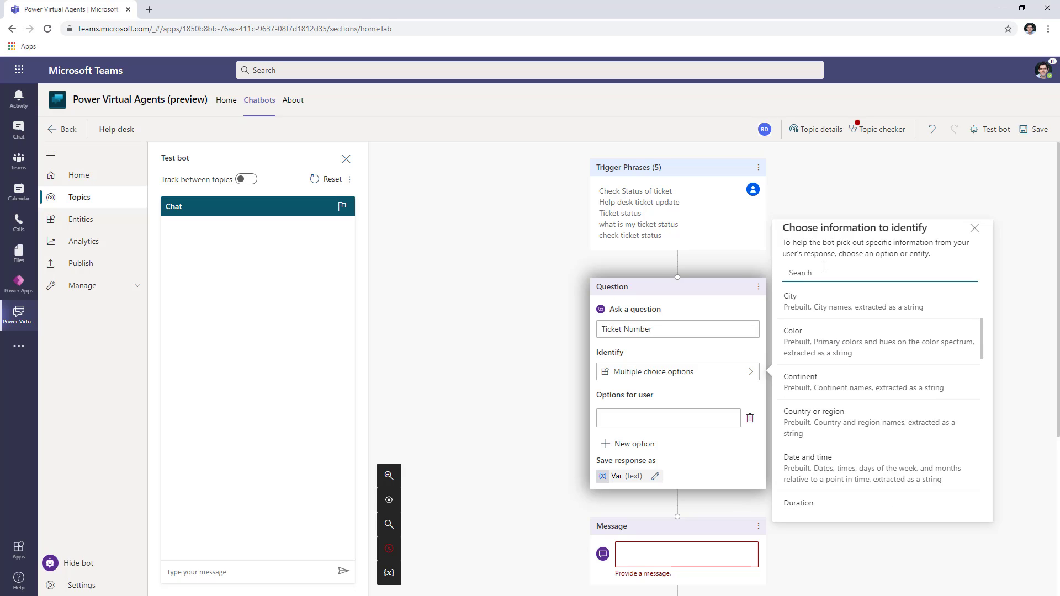
{"action": "type", "text": "number"}
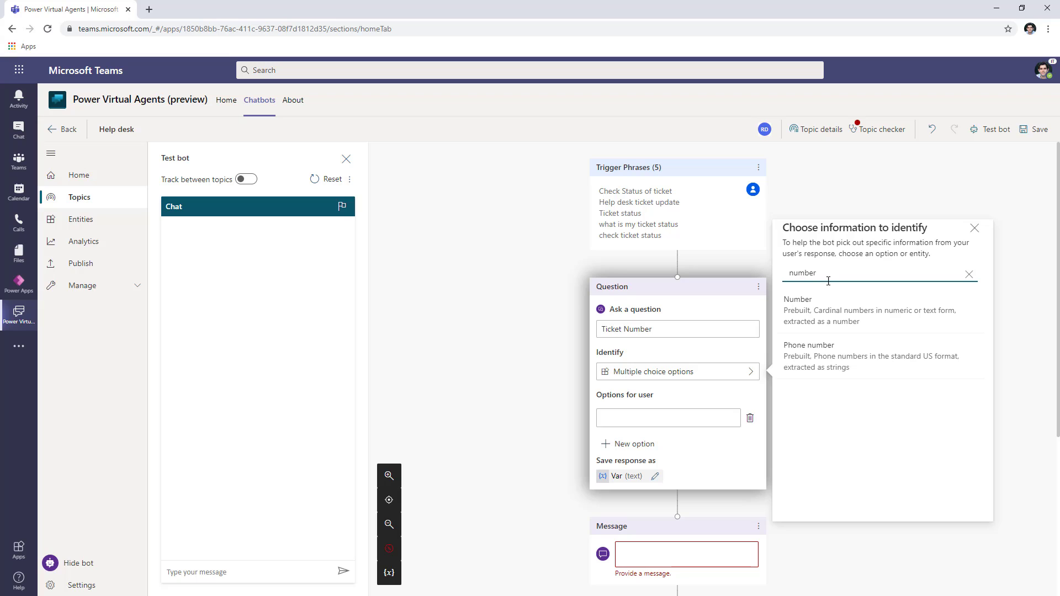
{"action": "left_click", "coordinate": [840, 314]}
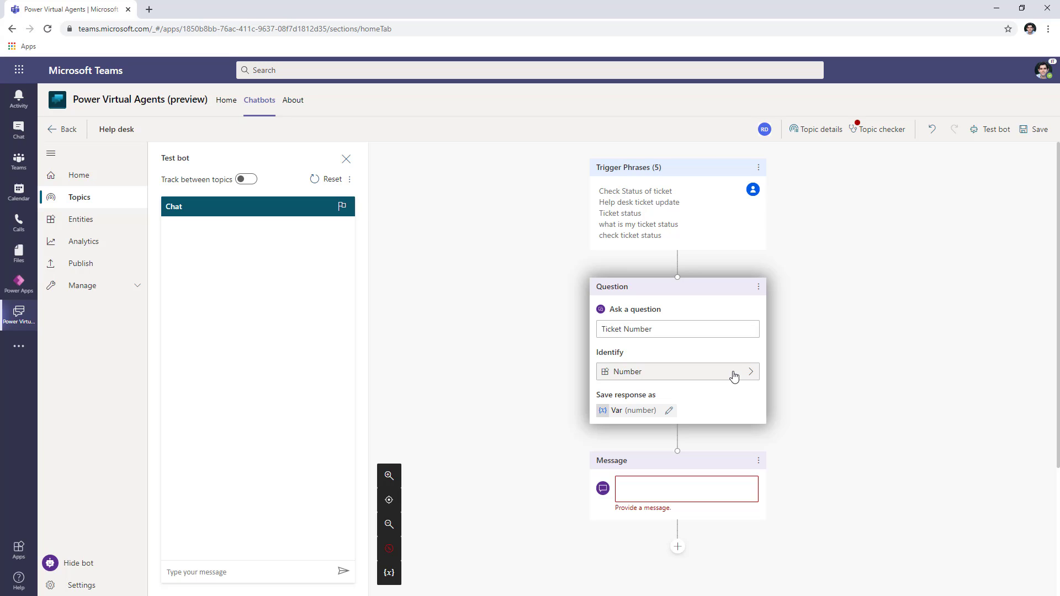
- Rename the variable that stores the Ticket Number response to varTicketNumber
{"action": "left_click", "coordinate": [669, 411]}
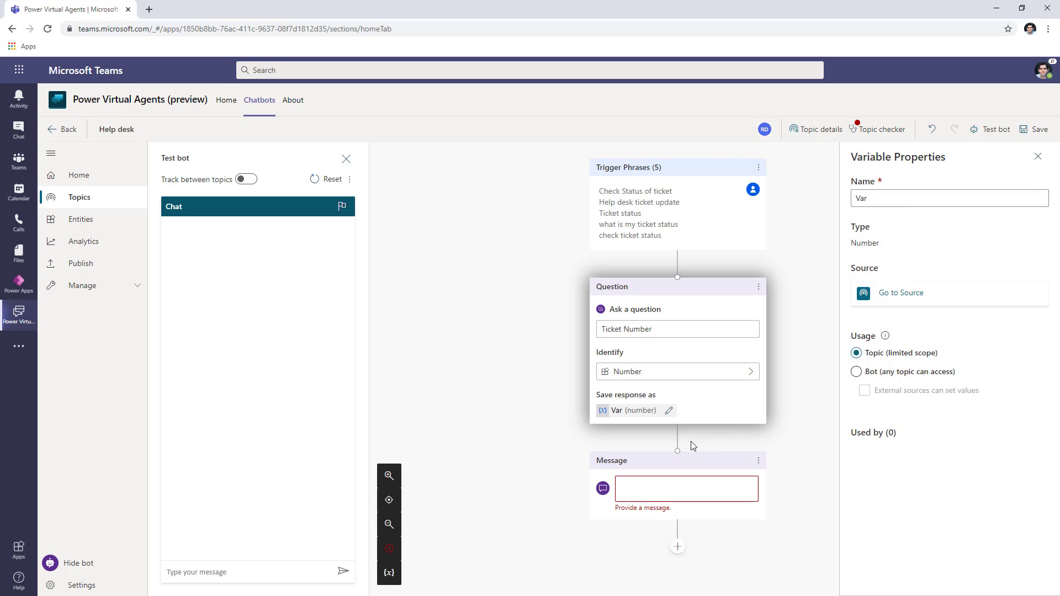
{"action": "left_click", "coordinate": [866, 200]}
{"action": "left_click_drag", "start_coordinate": [866, 200], "coordinate": [835, 202]}
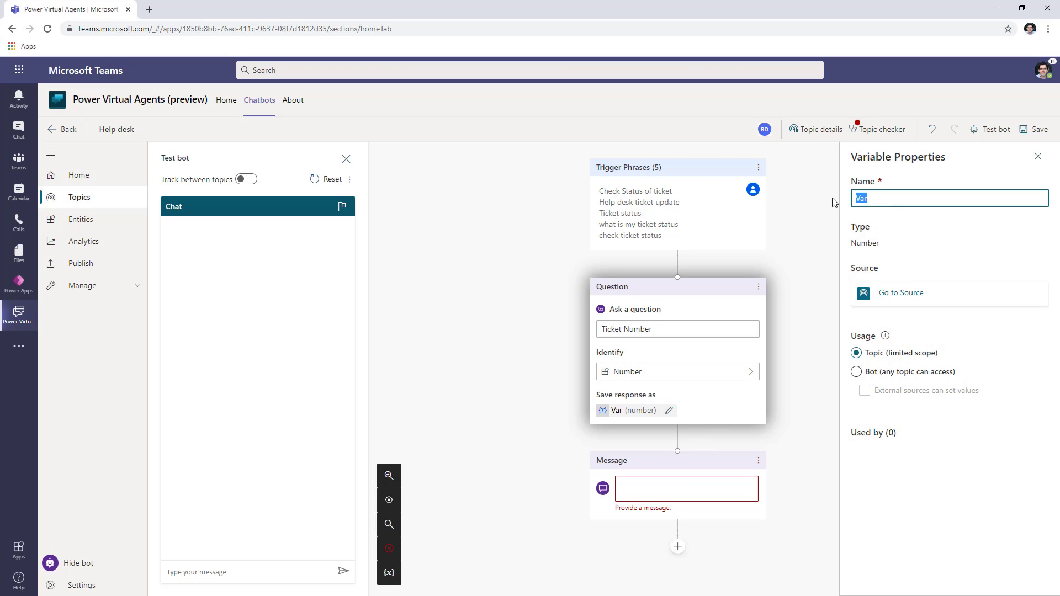
{"action": "type", "text": "varTicketNumber"}
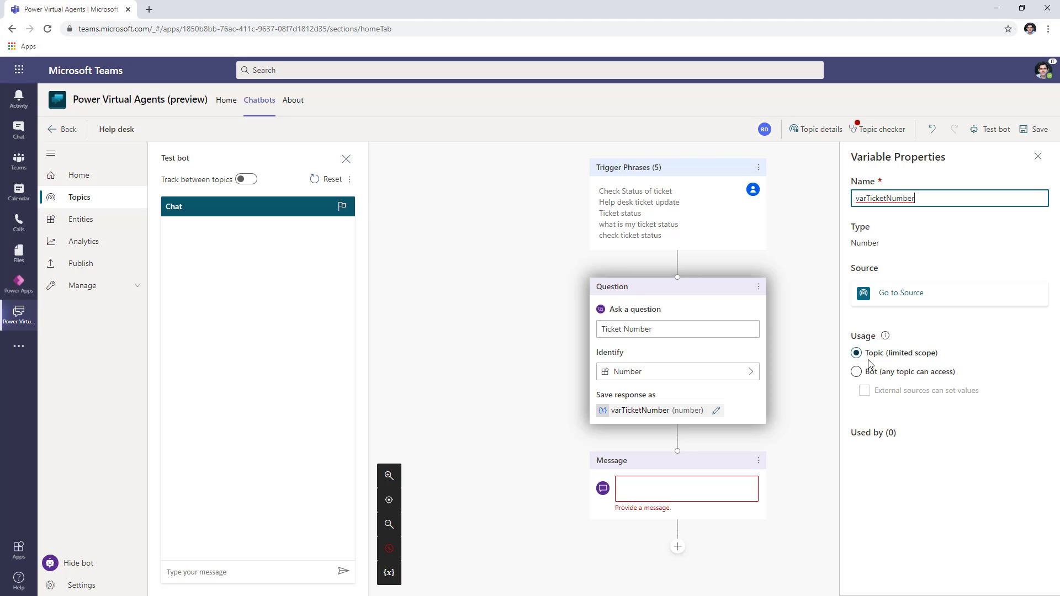
{"action": "left_click", "coordinate": [1037, 157]}
- Set the message below the question to "You ticket number is" followed by the varTicketNumber variable, and save the topic
{"action": "scroll", "coordinate": [679, 431], "scroll_direction": "down", "scroll_amount": 2}
{"action": "left_click", "coordinate": [646, 393]}
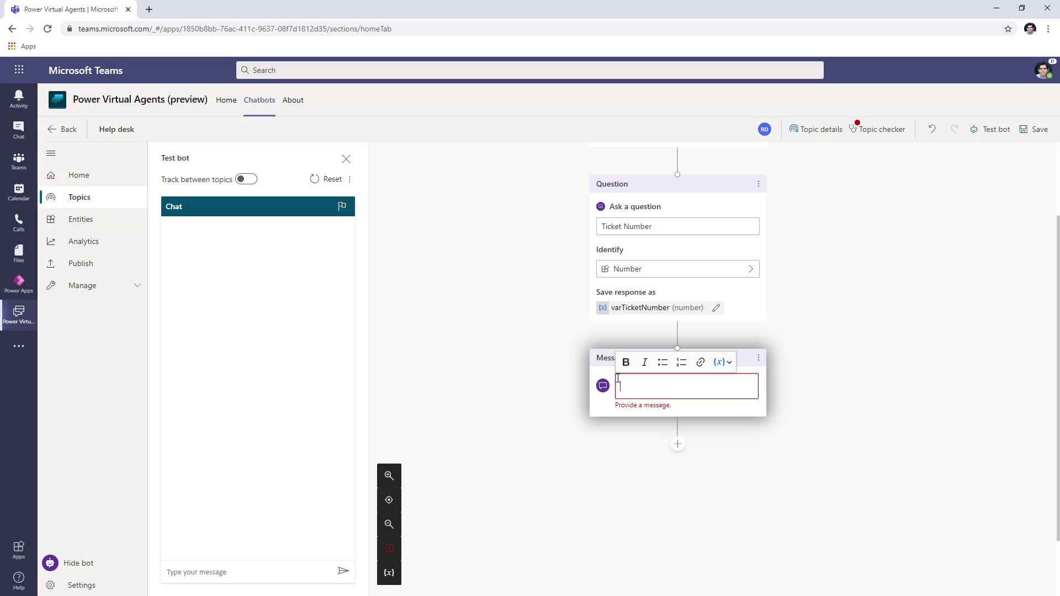
{"action": "type", "text": "You ticket number is"}
{"action": "left_click", "coordinate": [724, 365]}
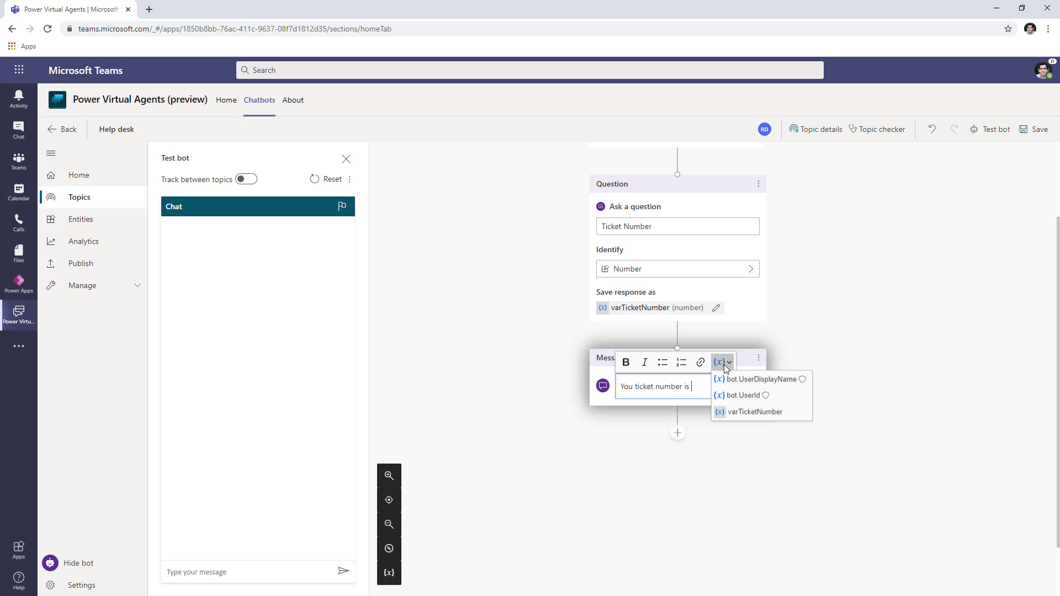
{"action": "left_click", "coordinate": [750, 413]}
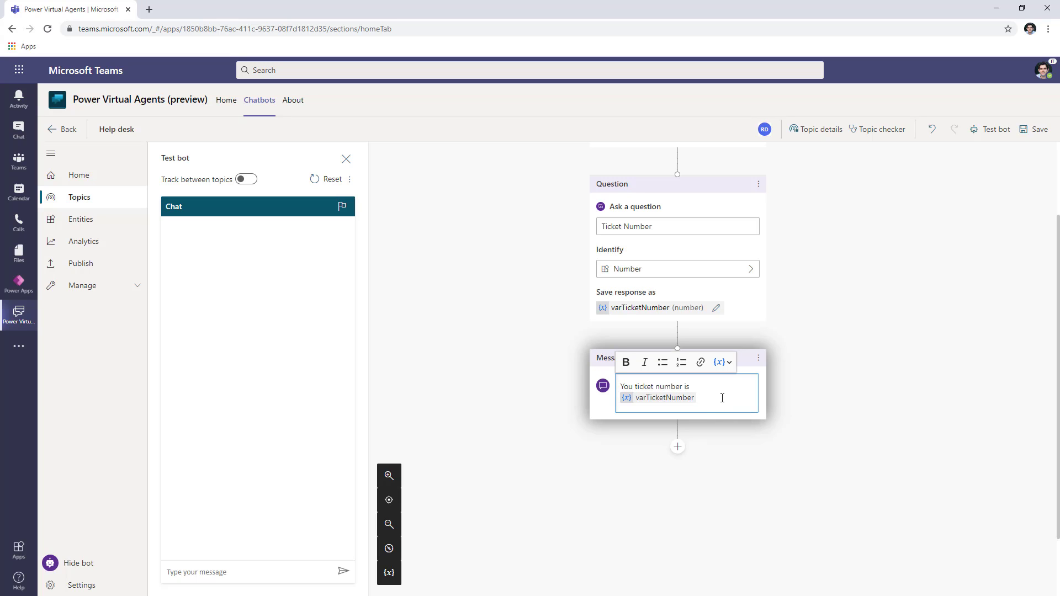
{"action": "left_click", "coordinate": [723, 365]}
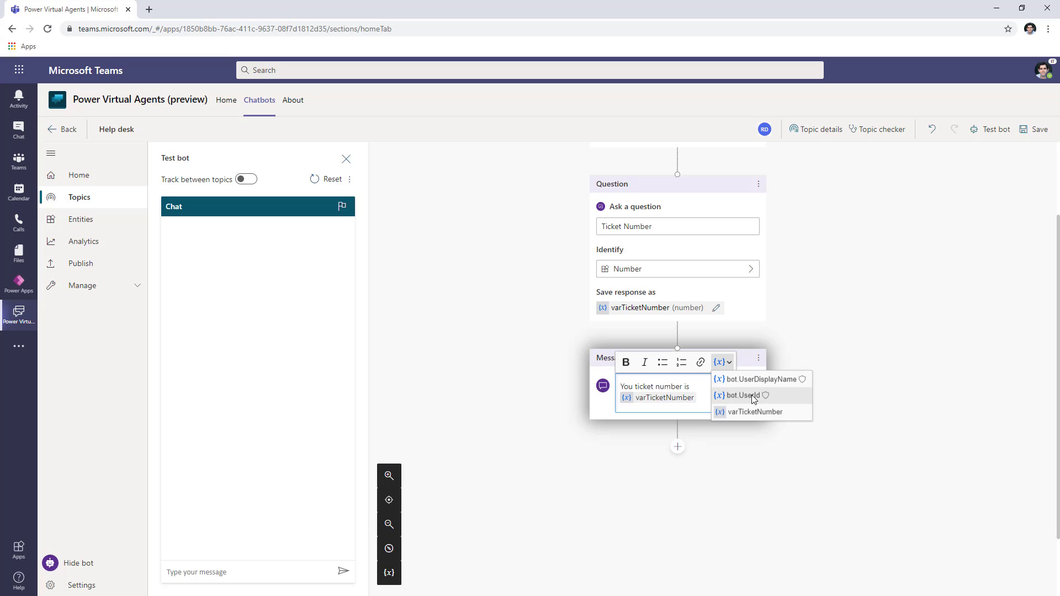
{"action": "left_click", "coordinate": [603, 436]}
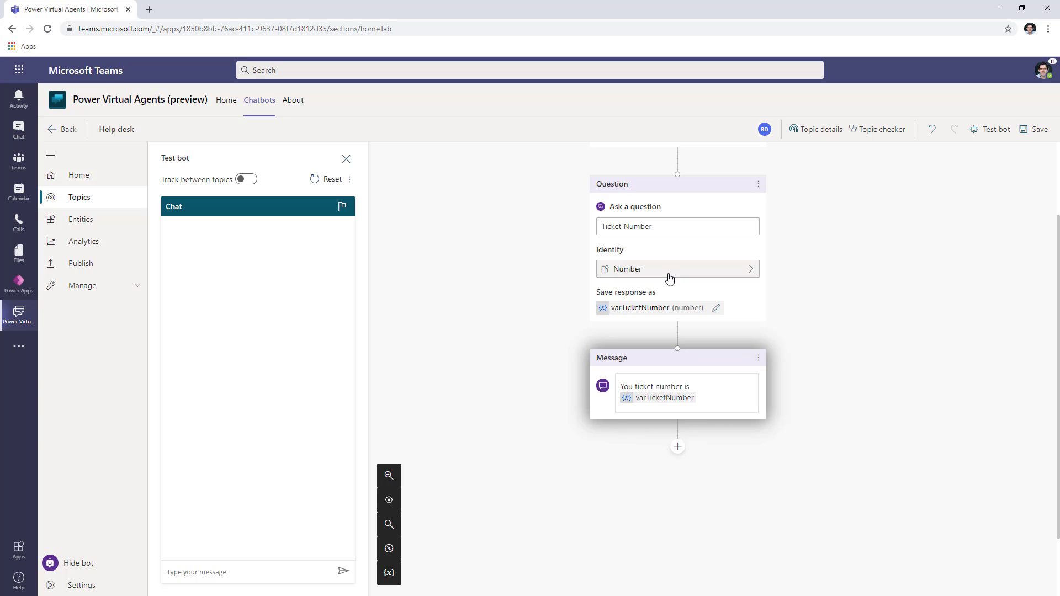
{"action": "left_click", "coordinate": [1032, 133]}
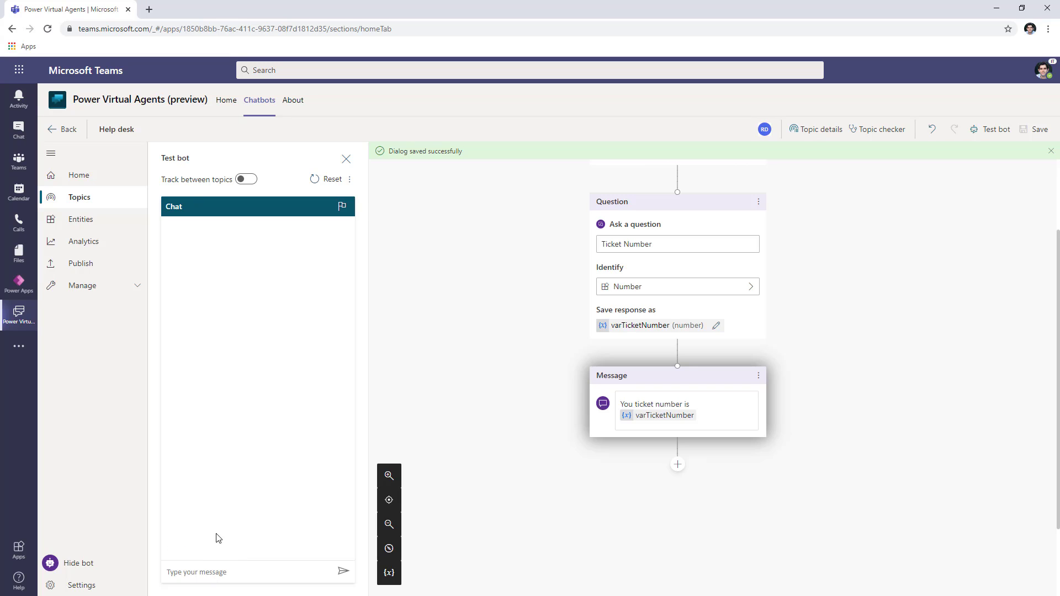
- Turn on tracking between topics, send "Hi" to the test bot and review the Greeting topic's flow
{"action": "left_click", "coordinate": [245, 179]}
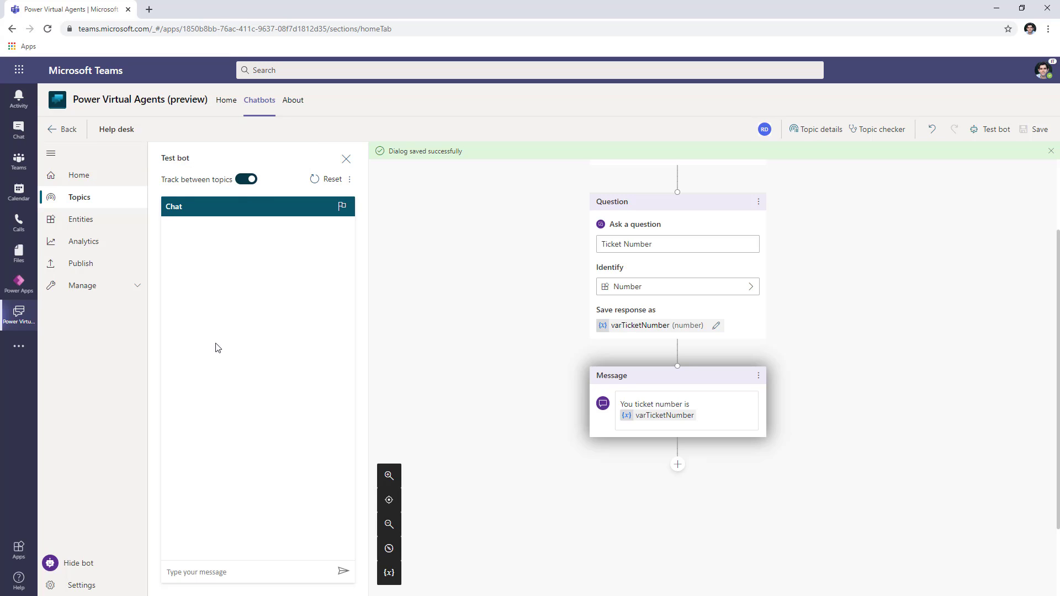
{"action": "left_click", "coordinate": [246, 571]}
{"action": "type", "text": "Hi"}
{"action": "key", "text": "Return"}
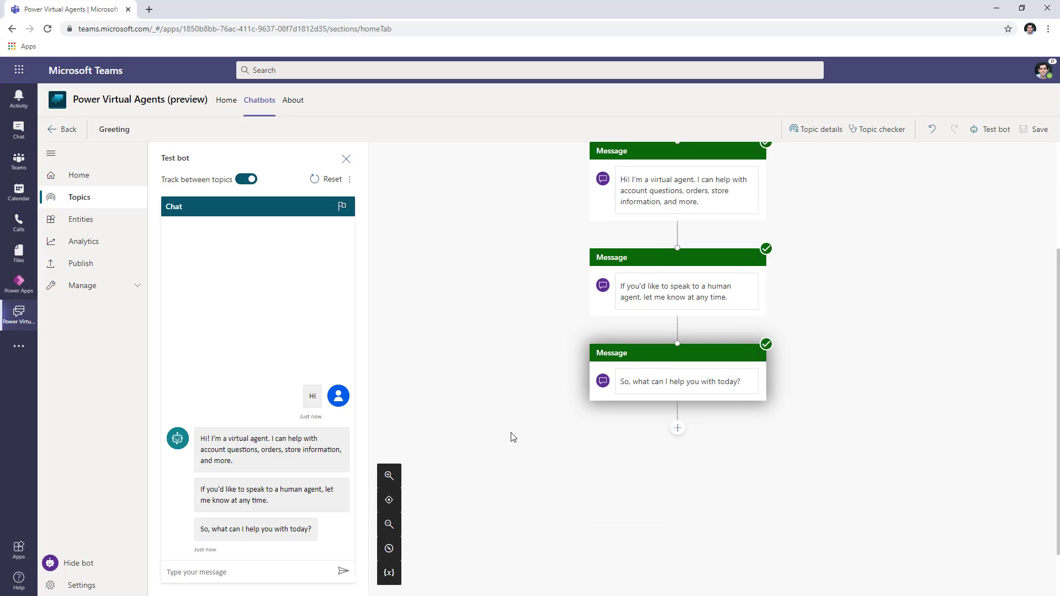
{"action": "scroll", "coordinate": [513, 434], "scroll_direction": "up", "scroll_amount": 3}
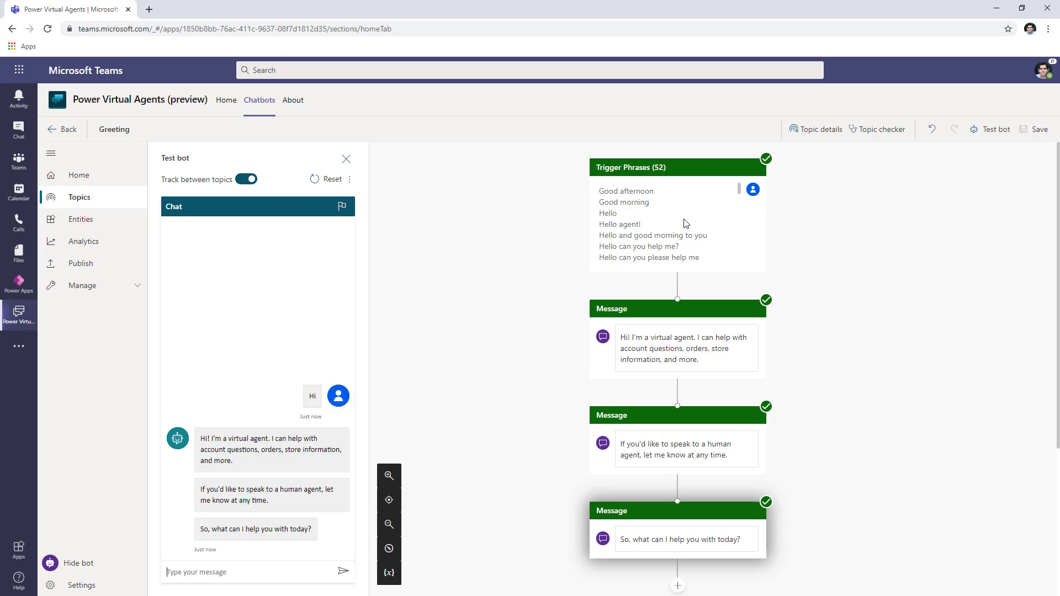
{"action": "scroll", "coordinate": [636, 298], "scroll_direction": "down", "scroll_amount": 1}
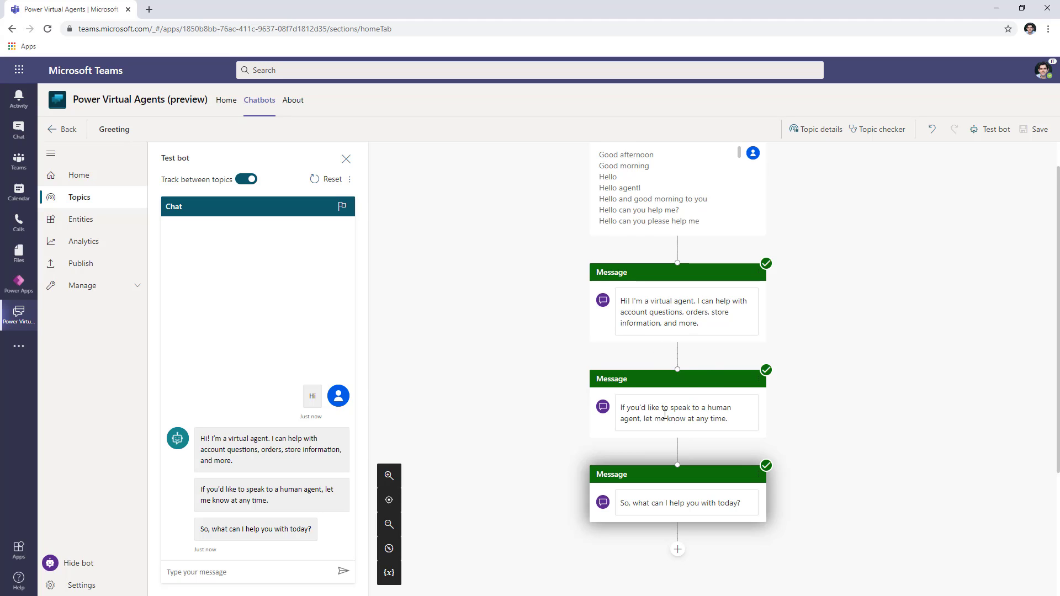
{"action": "scroll", "coordinate": [701, 395], "scroll_direction": "up", "scroll_amount": 1}
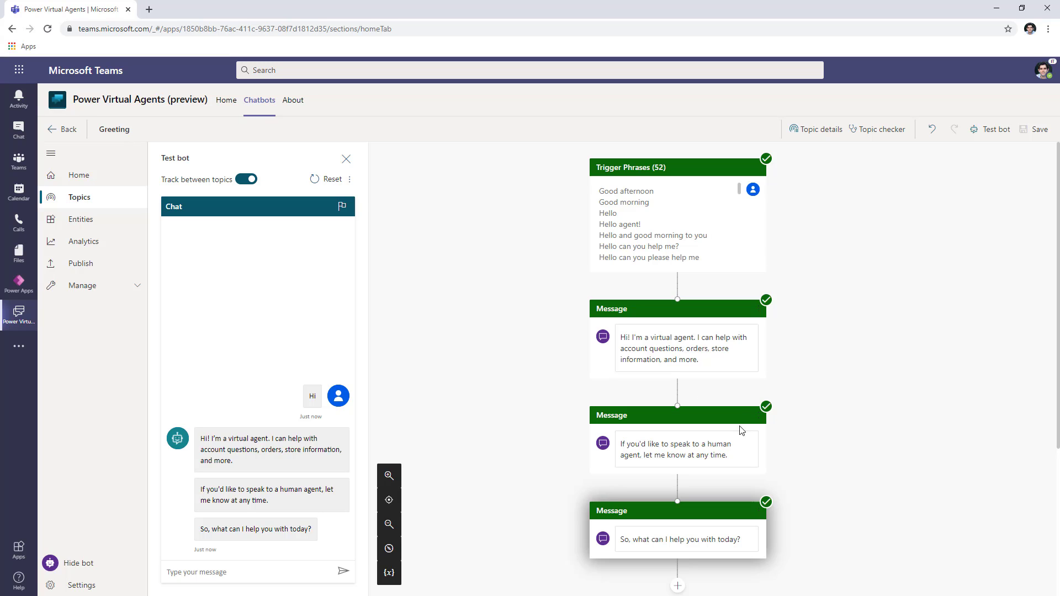
- Reword the first Greeting message to "Hi! I'm a virtual agent. I can help with checking the status of your help desk tickets."
{"action": "left_click", "coordinate": [683, 338]}
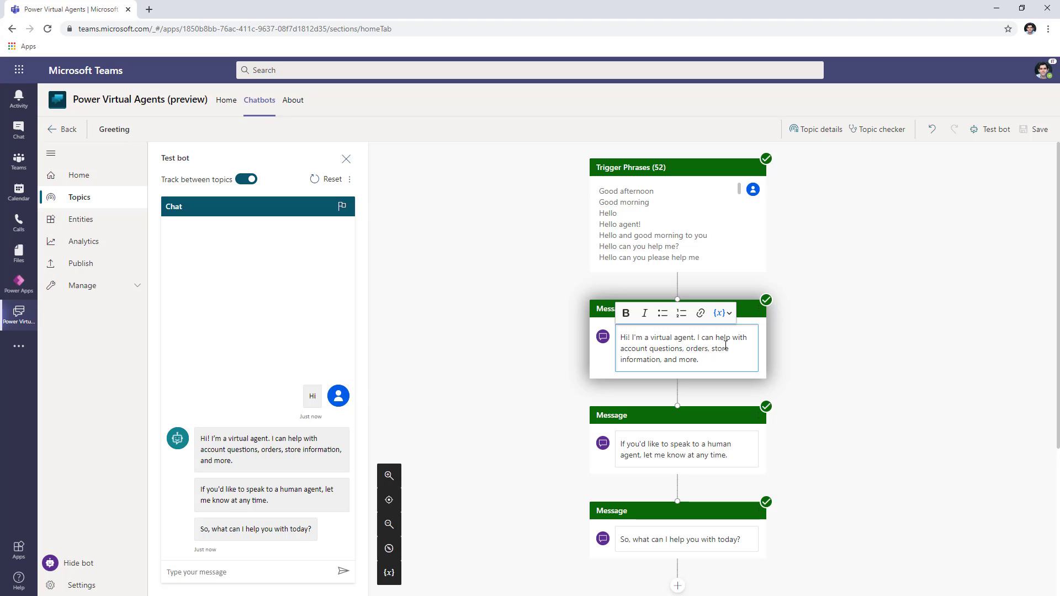
{"action": "left_click_drag", "start_coordinate": [723, 360], "coordinate": [610, 357]}
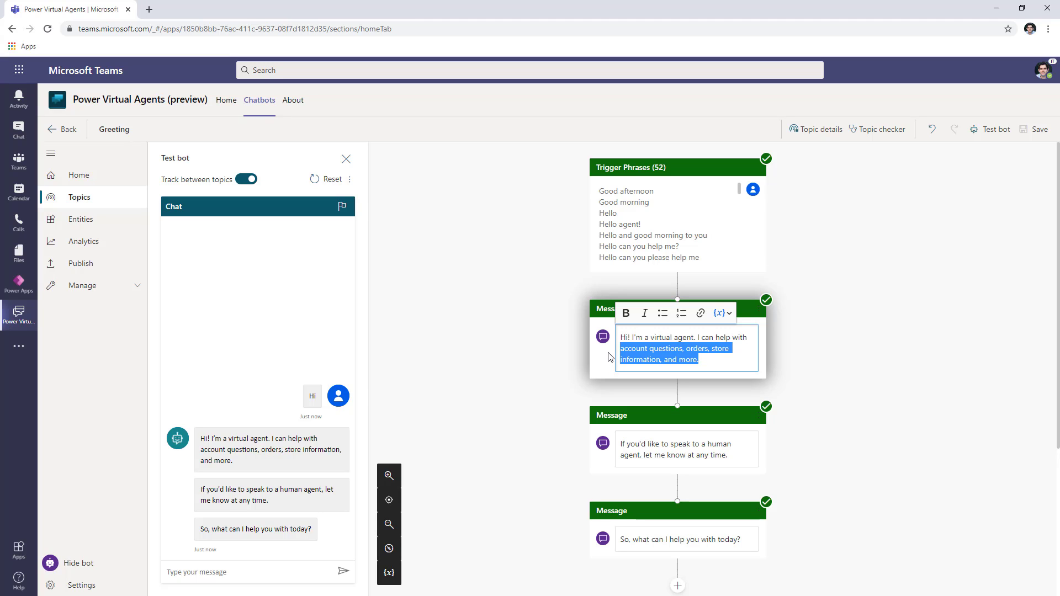
{"action": "type", "text": "the status of "}
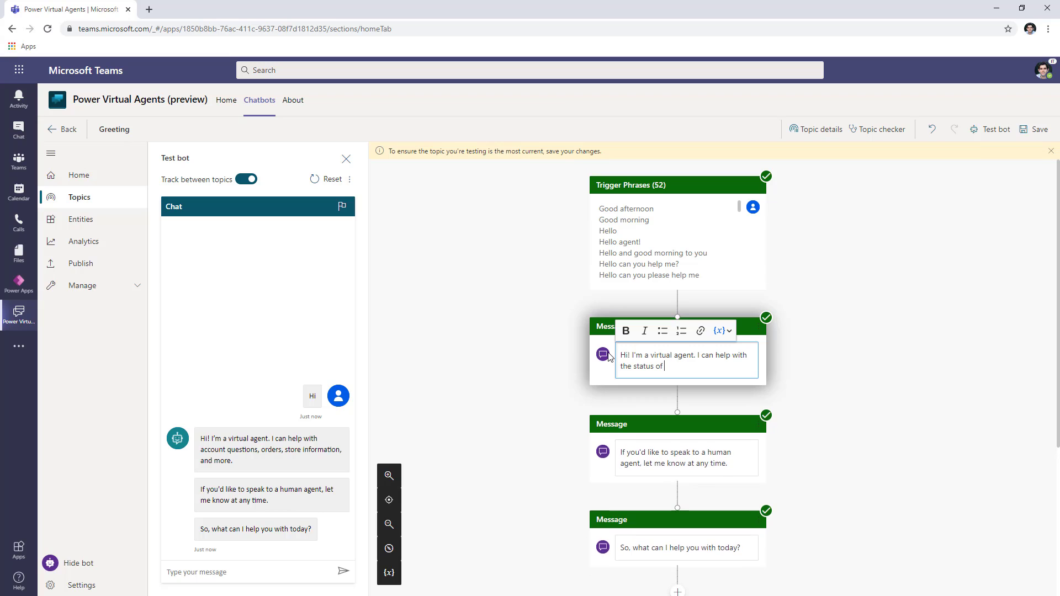
{"action": "type", "text": "your tickets"}
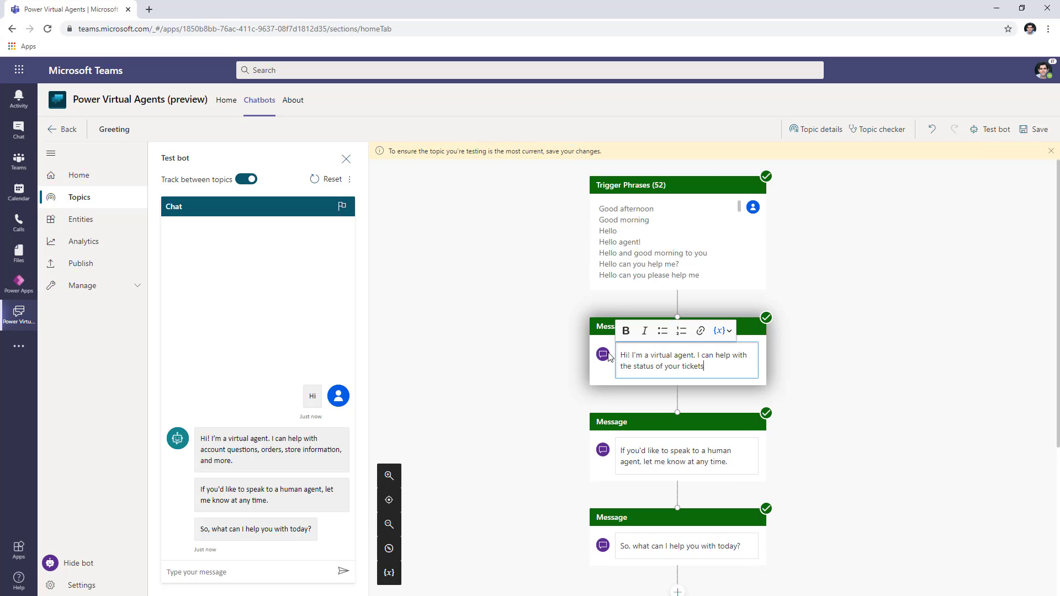
{"action": "type", "text": "."}
{"action": "left_click", "coordinate": [620, 366]}
{"action": "type", "text": "checking"}
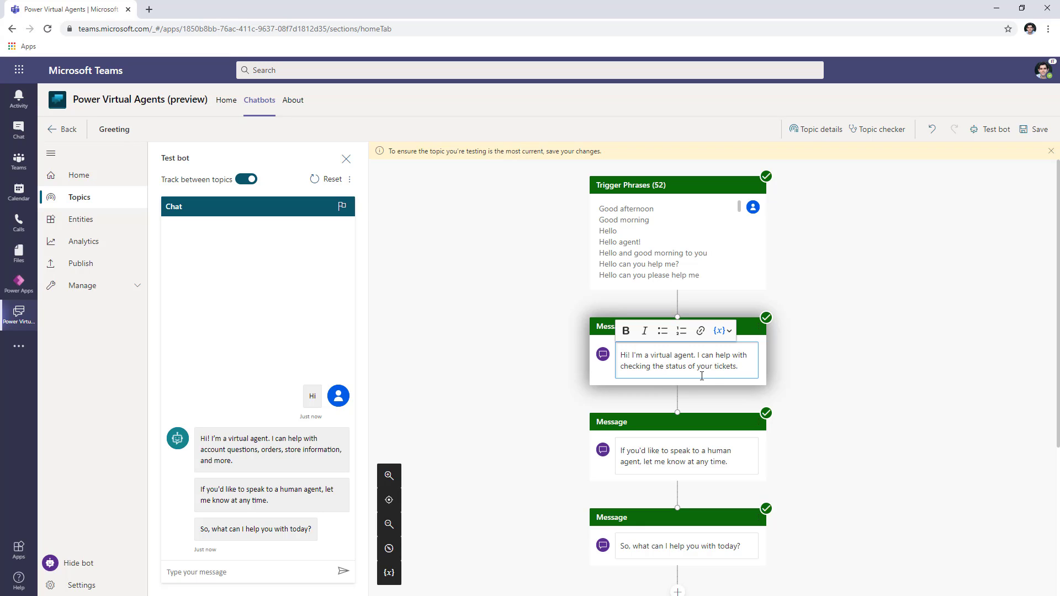
{"action": "left_click", "coordinate": [717, 367]}
{"action": "type", "text": "help desk"}
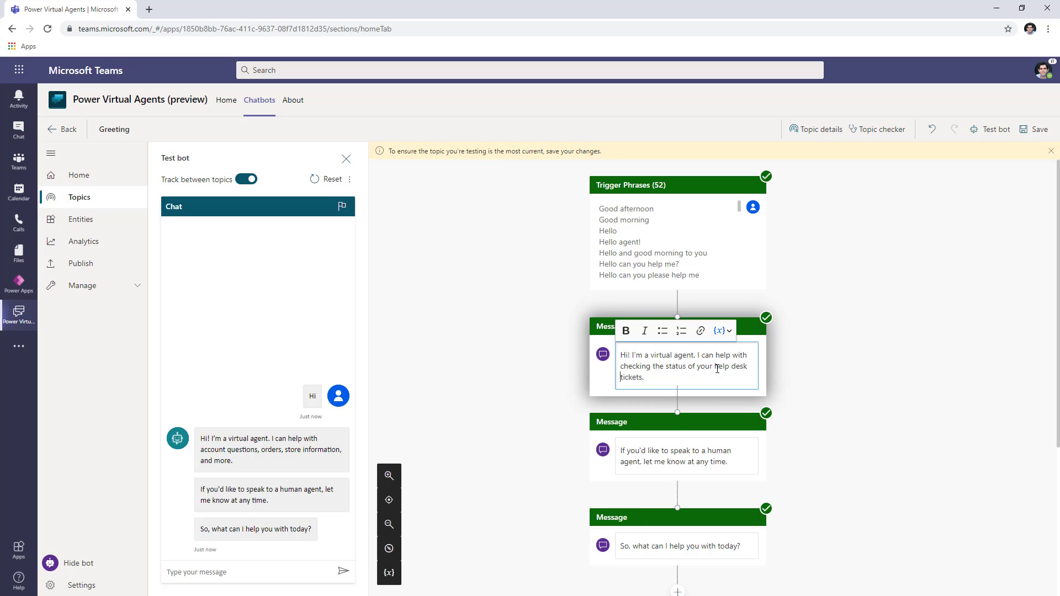
- Delete the Greeting message that offers speaking to a human agent
{"action": "scroll", "coordinate": [740, 359], "scroll_direction": "down", "scroll_amount": 2}
{"action": "left_click", "coordinate": [761, 351]}
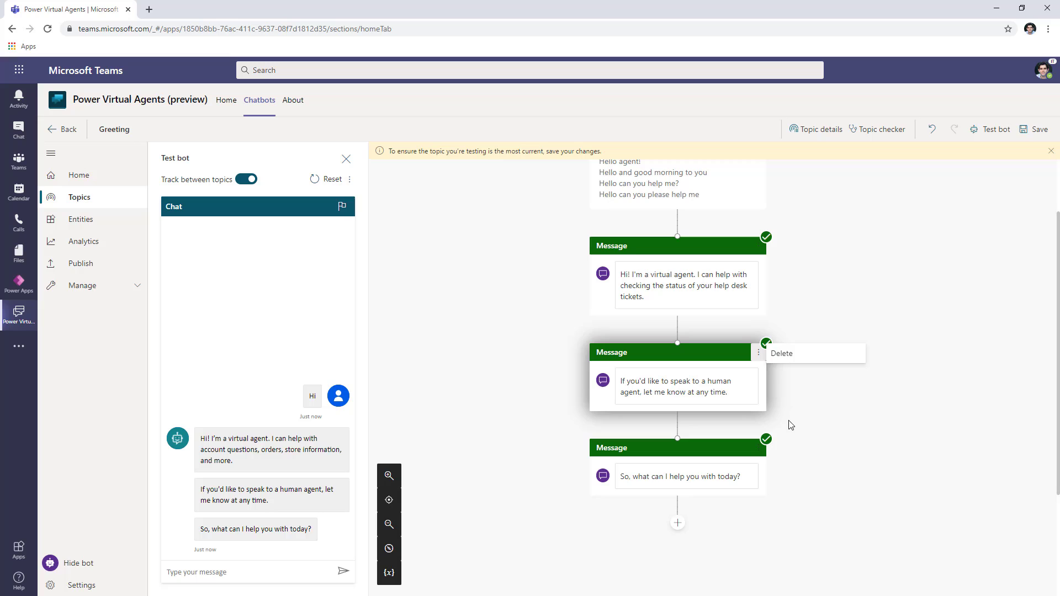
{"action": "left_click", "coordinate": [781, 357]}
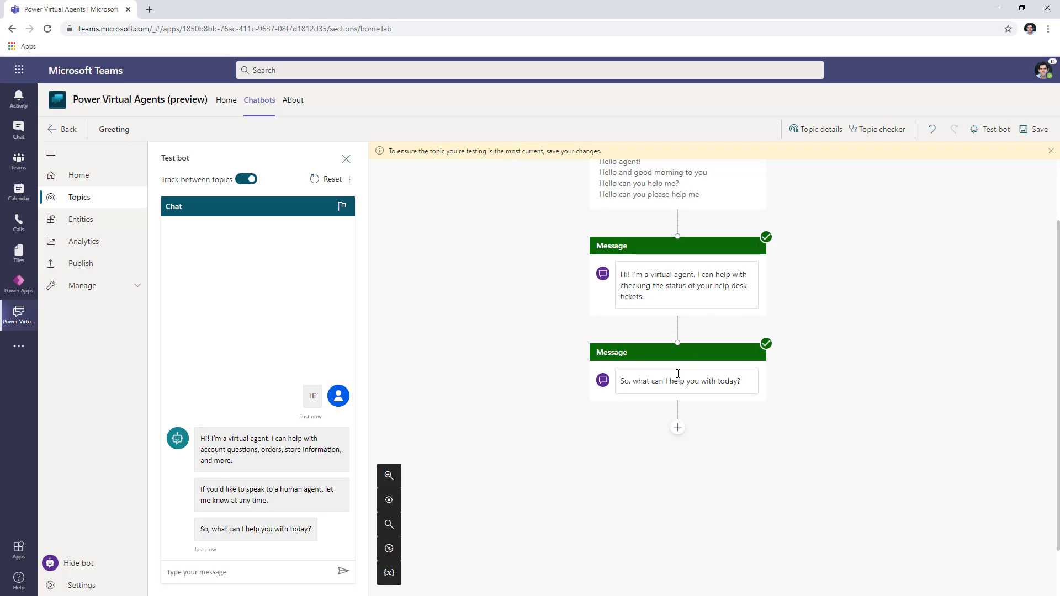
{"action": "left_click", "coordinate": [662, 387]}
{"action": "left_click_drag", "start_coordinate": [736, 381], "coordinate": [591, 383]}
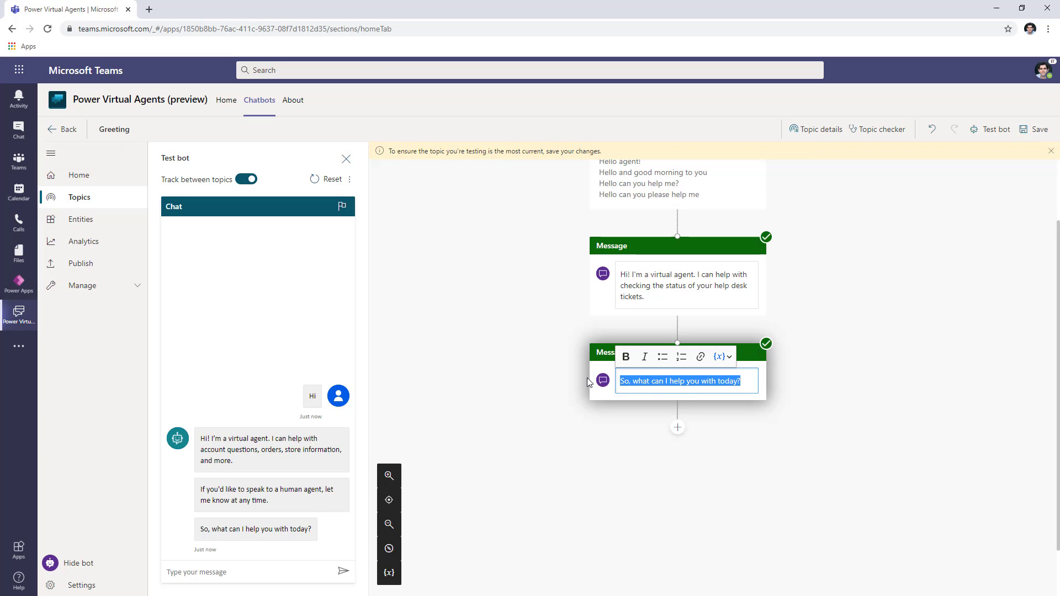
- Personalize the first Greeting message with bot.UserDisplayName and a comma after "Hi", put the remaining text on a new line, and save the topic
{"action": "left_click", "coordinate": [631, 276]}
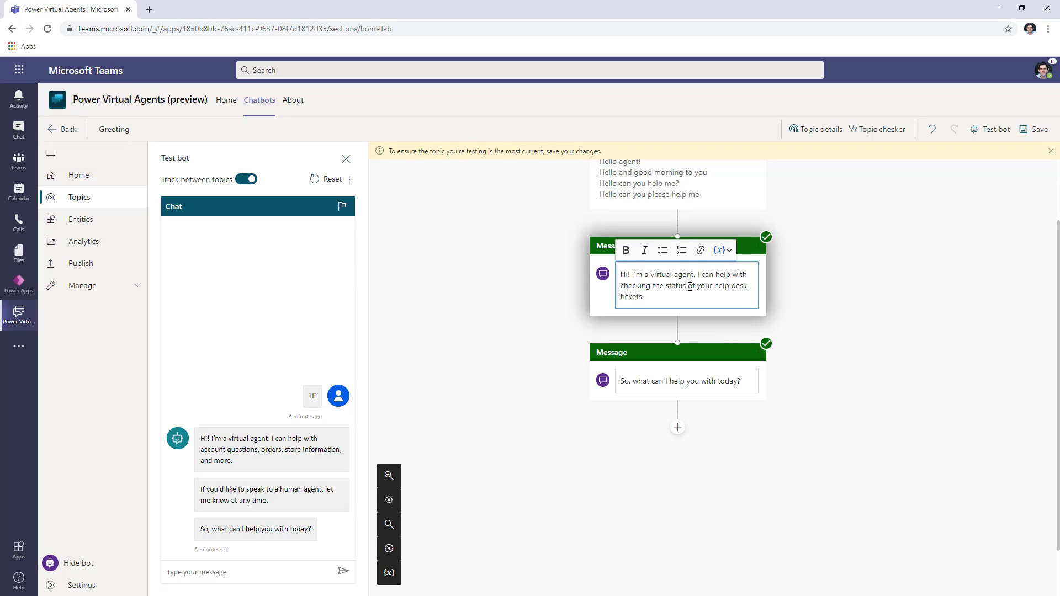
{"action": "left_click", "coordinate": [721, 250]}
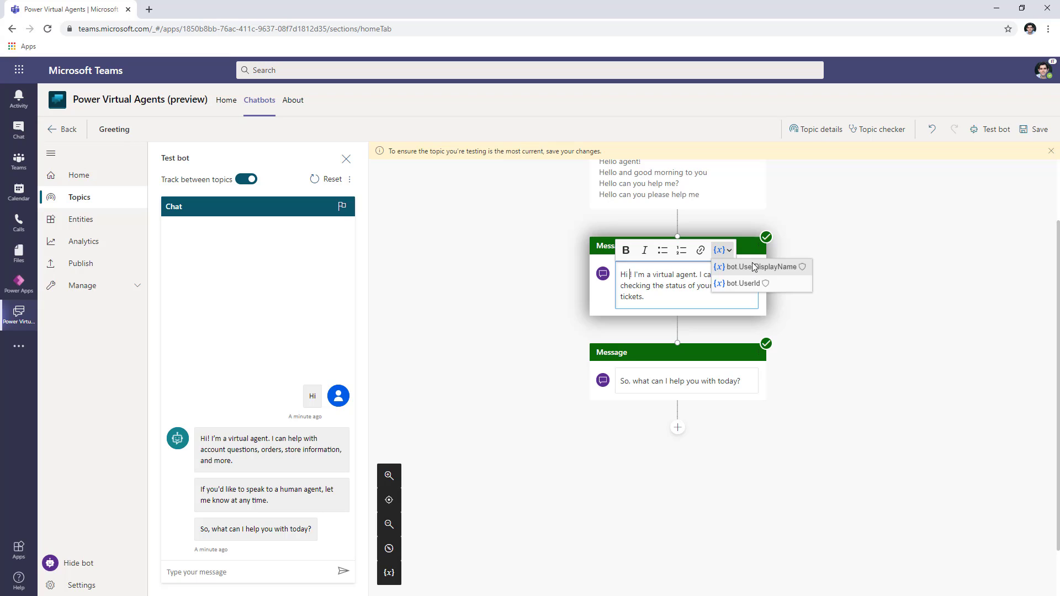
{"action": "left_click", "coordinate": [755, 267]}
{"action": "key", "text": "Delete"}
{"action": "key", "text": "Delete"}
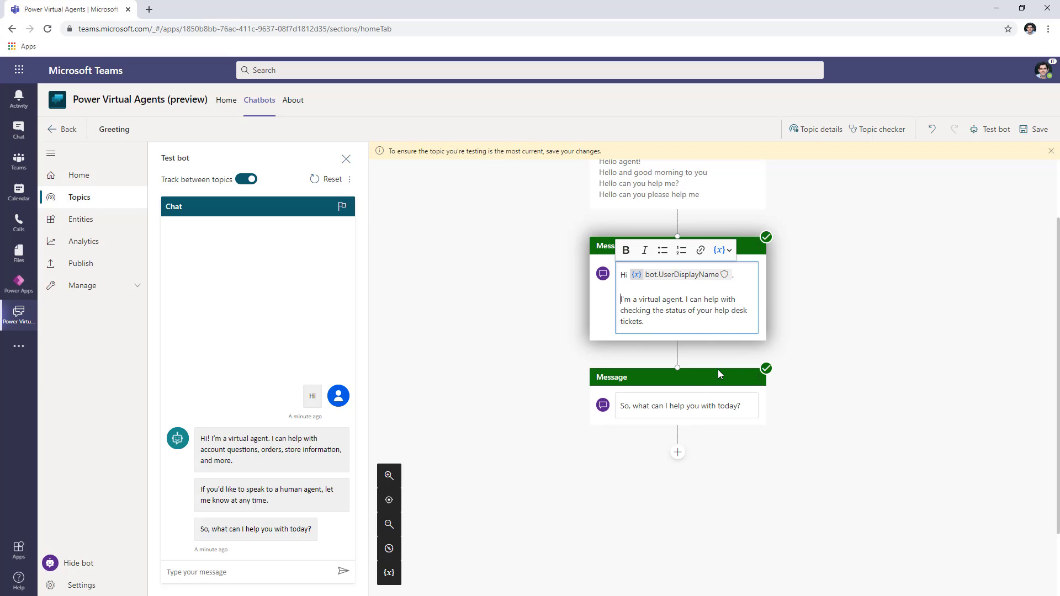
{"action": "left_click", "coordinate": [678, 355]}
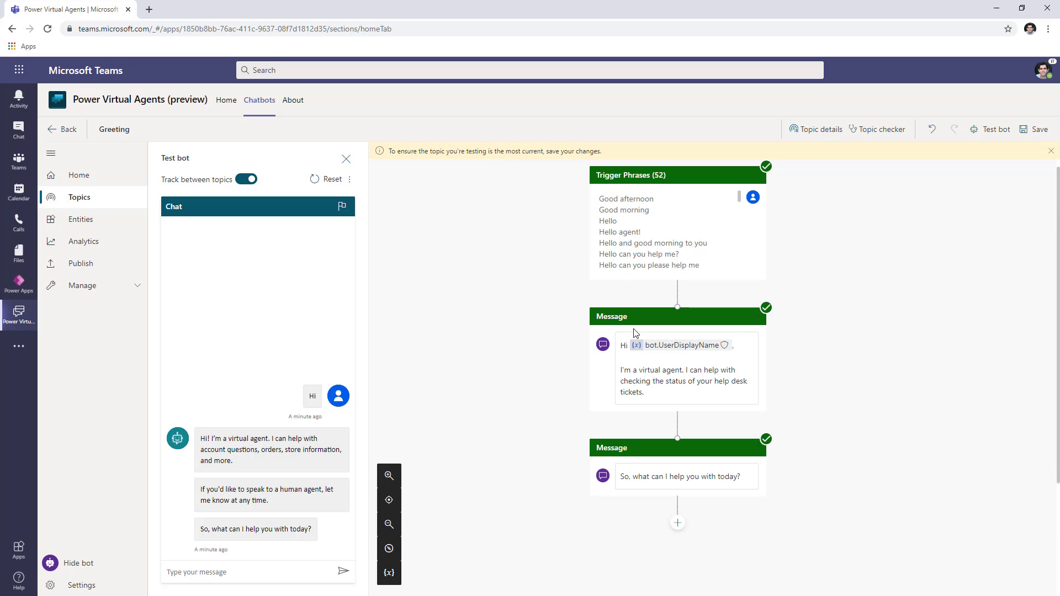
{"action": "left_click", "coordinate": [1034, 129]}
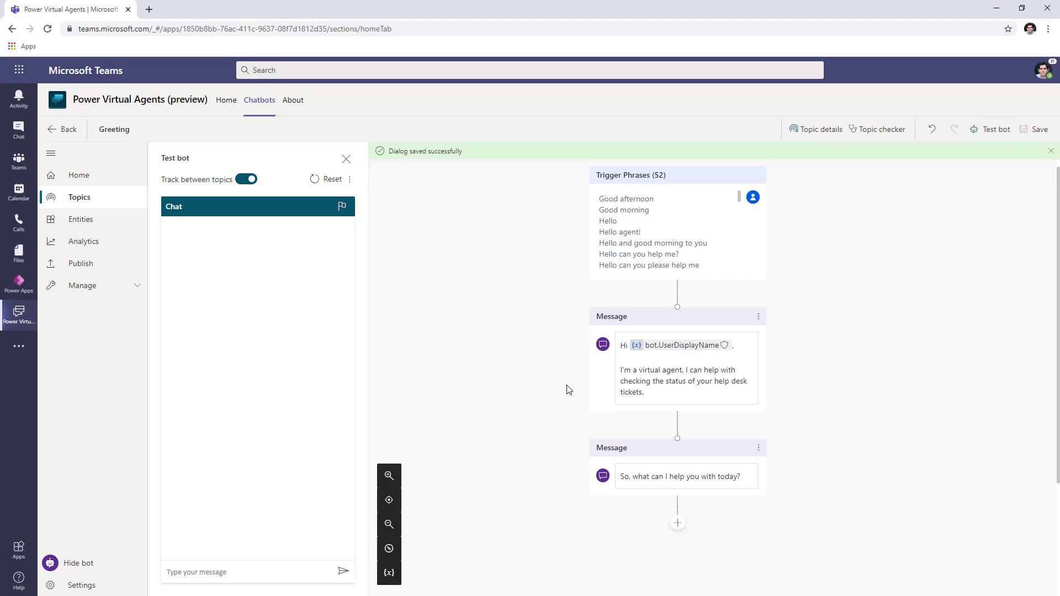
- Test the conversation by sending "Hi", then "Ticket number", and answering the bot's question with "four"
{"action": "left_click", "coordinate": [257, 578]}
{"action": "type", "text": "Hi"}
{"action": "key", "text": "Return"}
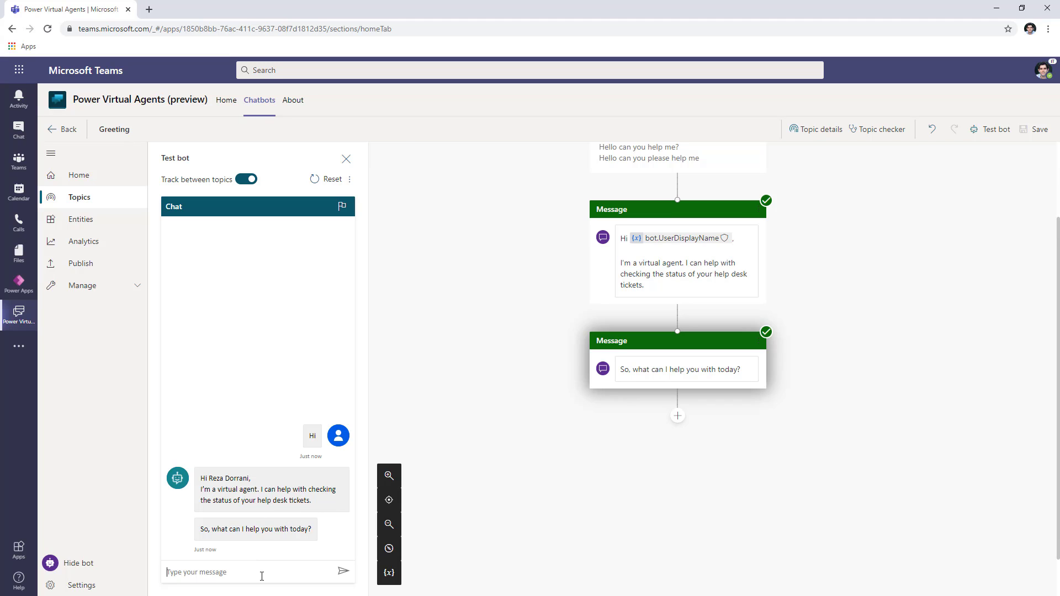
{"action": "type", "text": "ticket status"}
{"action": "key", "text": "Return"}
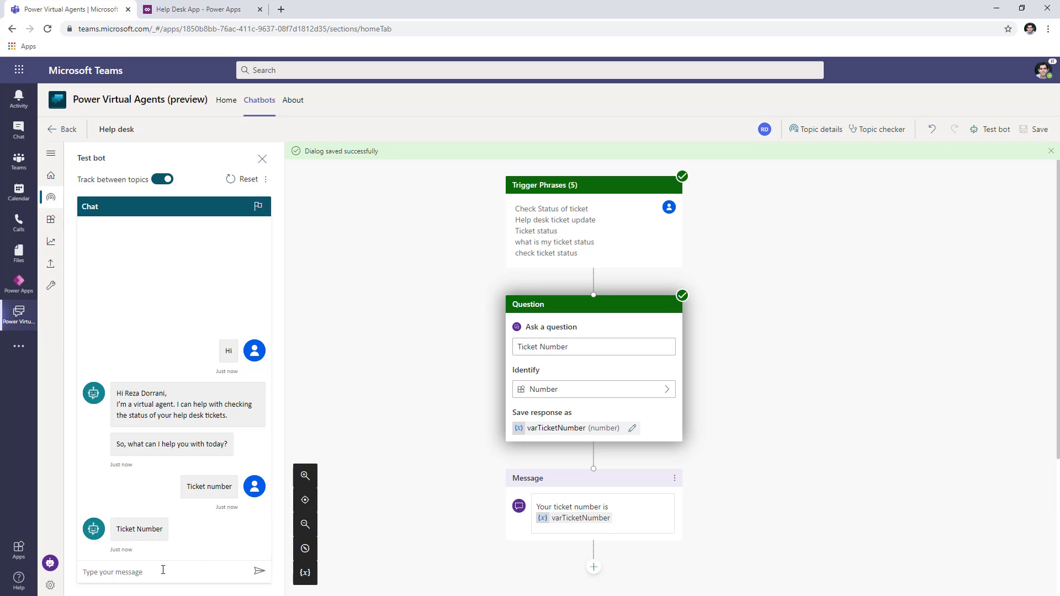
{"action": "type", "text": "four"}
{"action": "key", "text": "Return"}
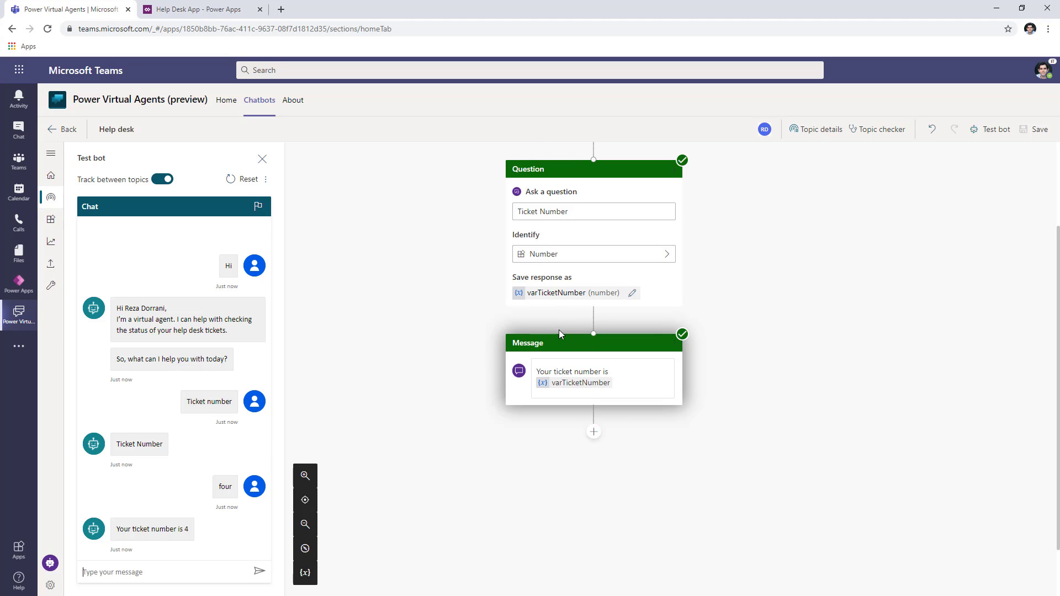
- Reword the Help desk topic's question to "What is your Ticket Number?"
{"action": "scroll", "coordinate": [559, 329], "scroll_direction": "up", "scroll_amount": 2}
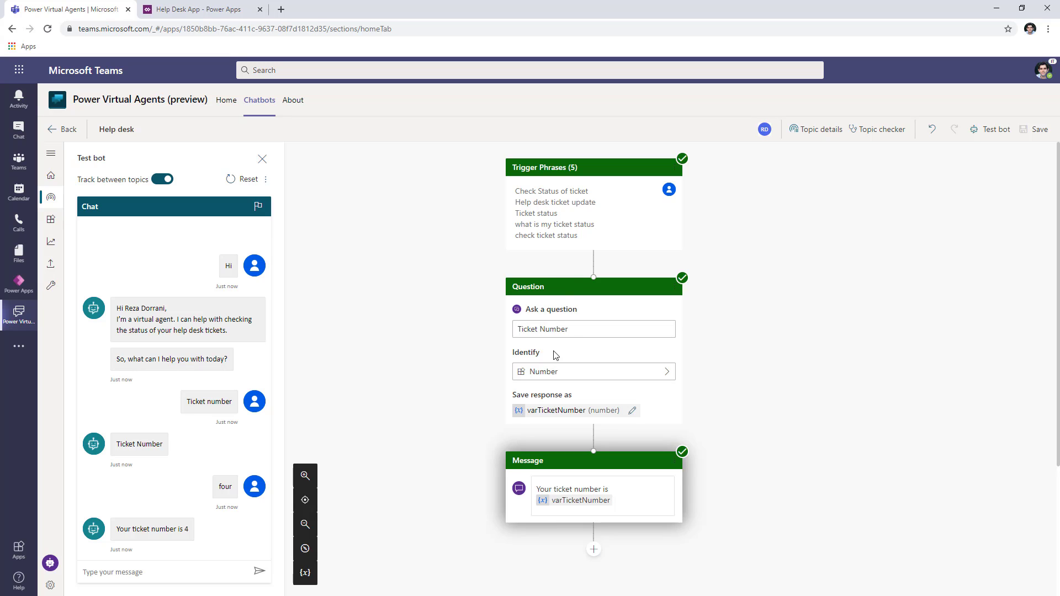
{"action": "scroll", "coordinate": [554, 353], "scroll_direction": "down", "scroll_amount": 2}
{"action": "left_click", "coordinate": [575, 247]}
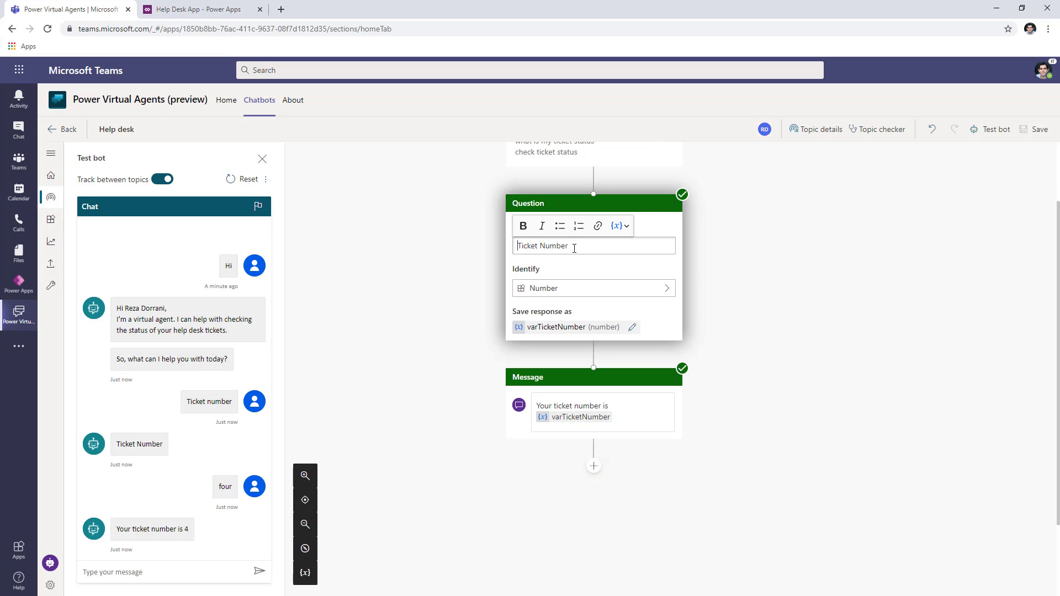
{"action": "type", "text": "What is y"}
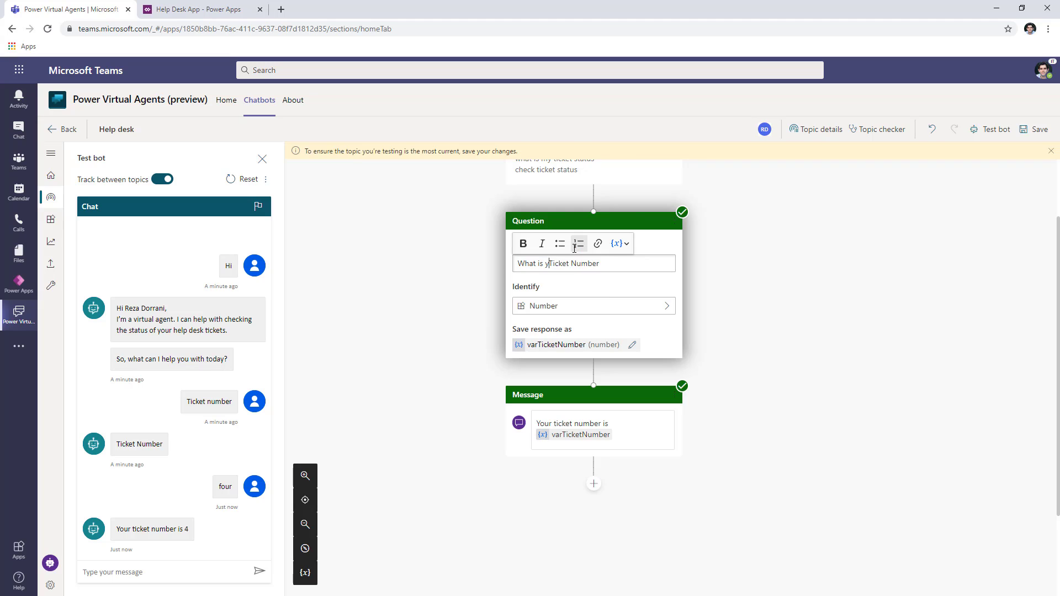
{"action": "type", "text": "our"}
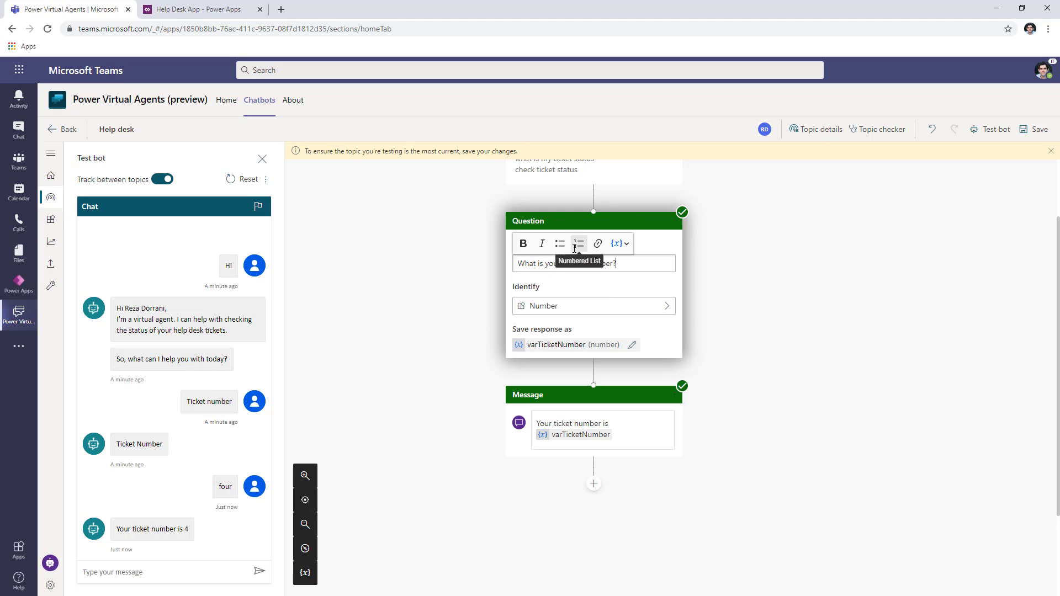
- Start adding an action below the ticket number question, and save the Help desk topic's changes
{"action": "left_click", "coordinate": [749, 297]}
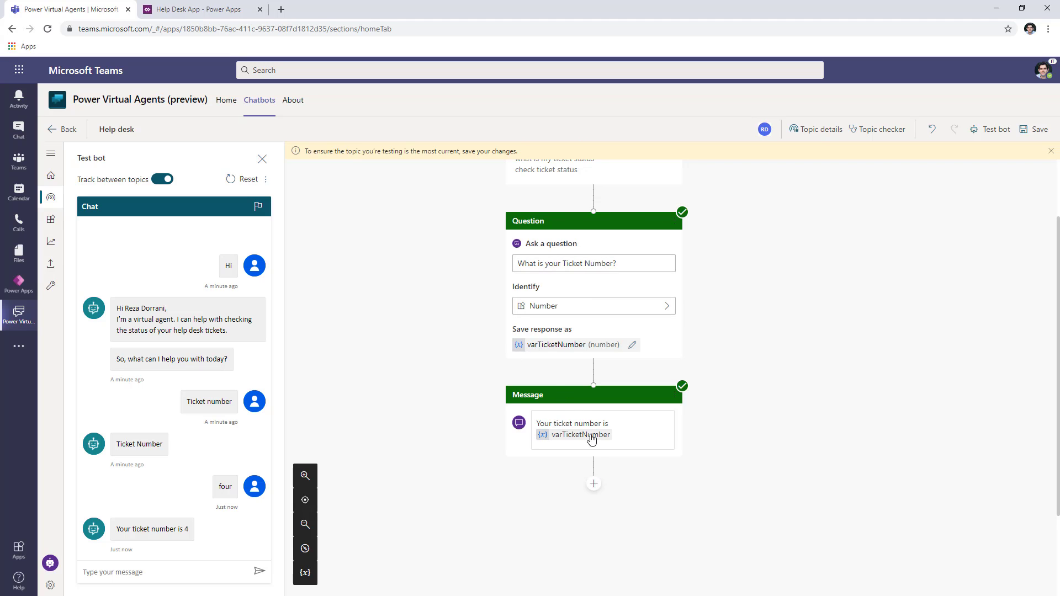
{"action": "left_click", "coordinate": [593, 378]}
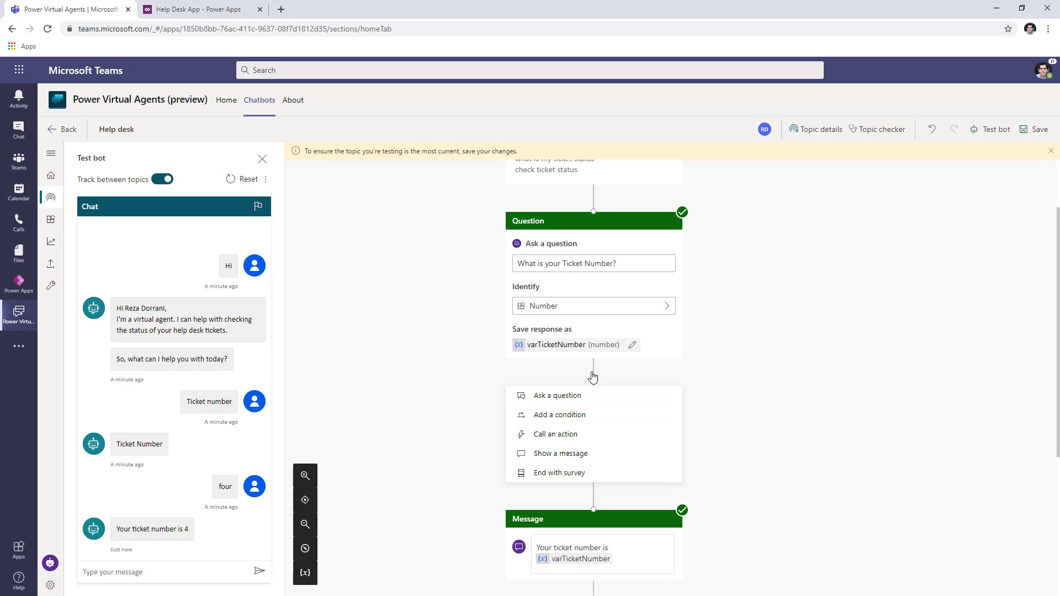
{"action": "left_click", "coordinate": [574, 437]}
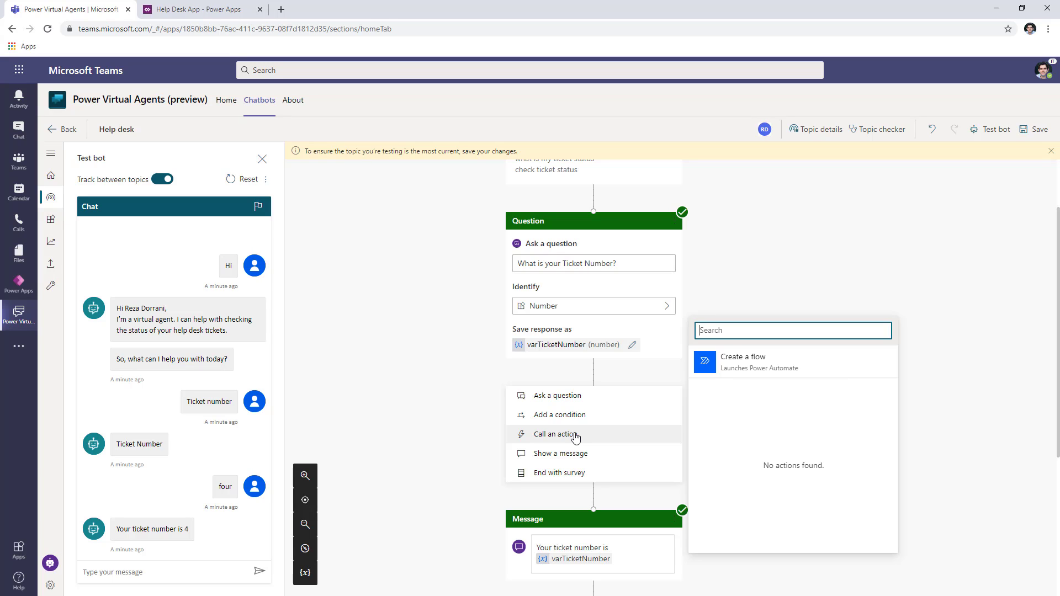
{"action": "left_click", "coordinate": [751, 371]}
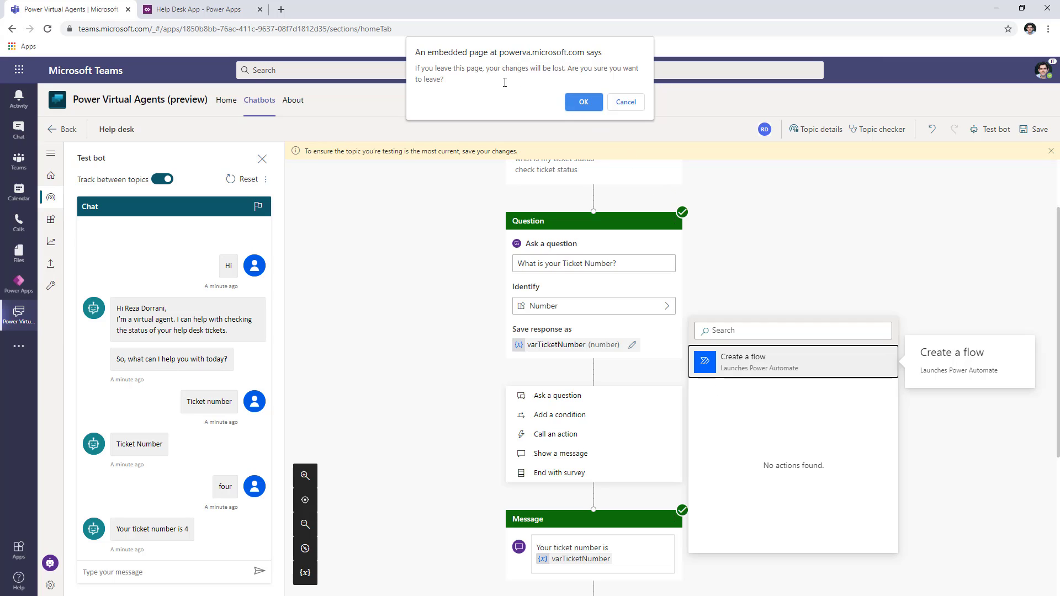
{"action": "left_click", "coordinate": [625, 103]}
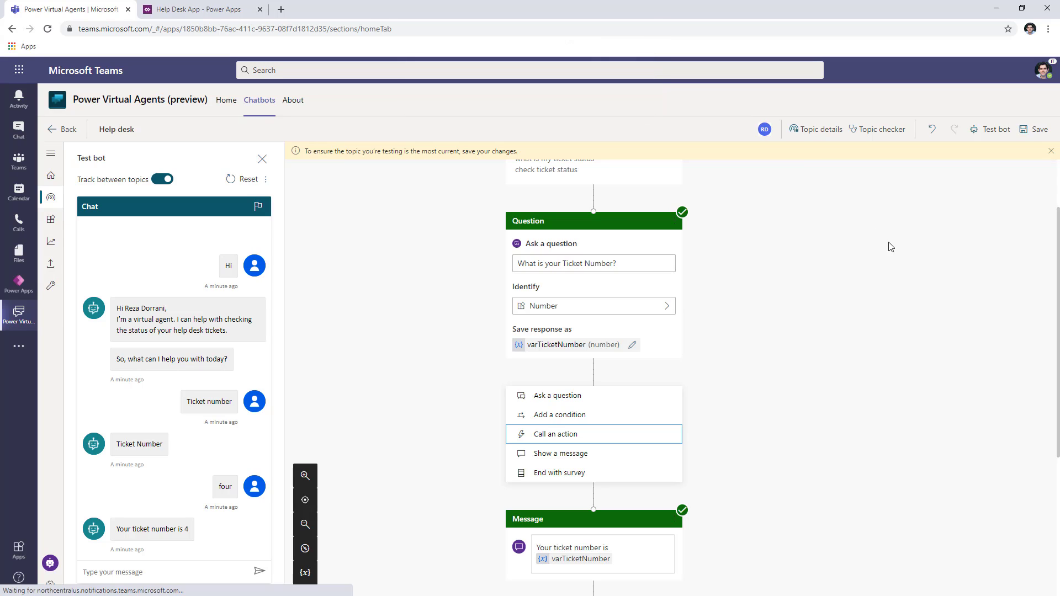
{"action": "left_click", "coordinate": [1035, 129]}
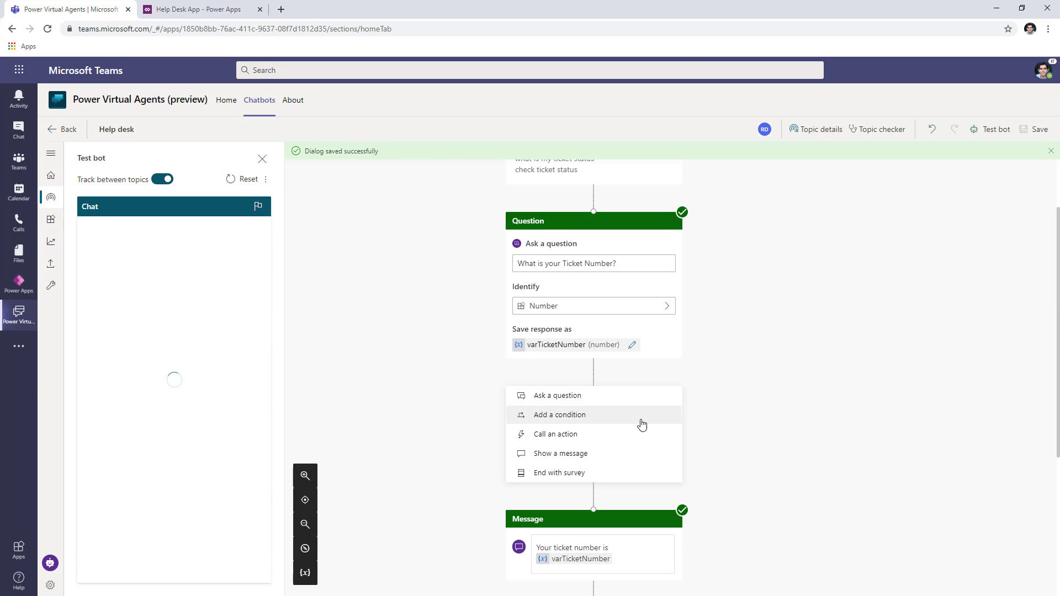
- Call an action after the ticket number question by creating a new flow from the Power Virtual Agents Flow Template
{"action": "left_click", "coordinate": [578, 435]}
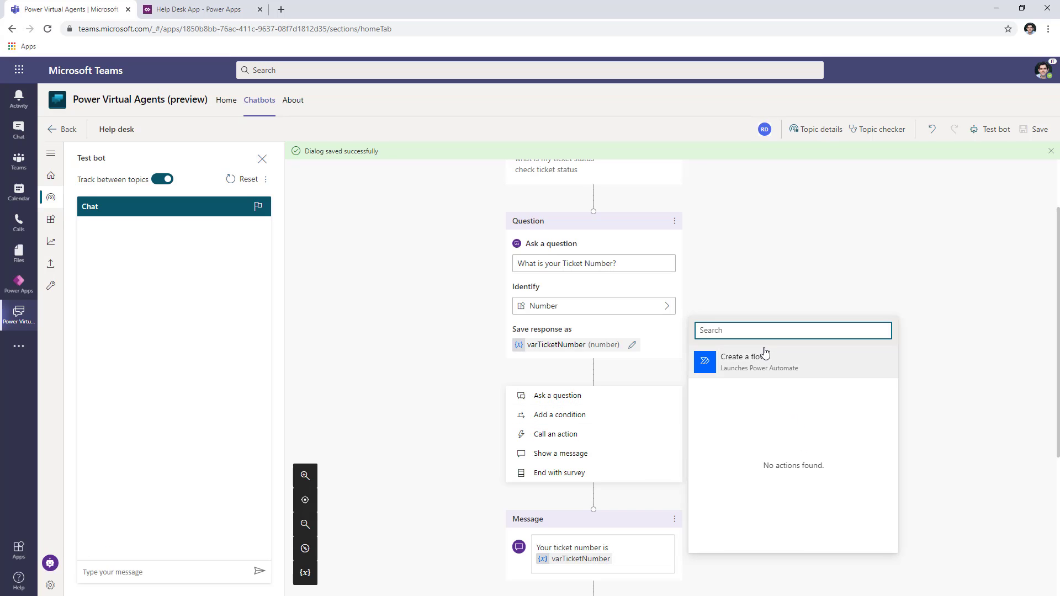
{"action": "left_click", "coordinate": [764, 353]}
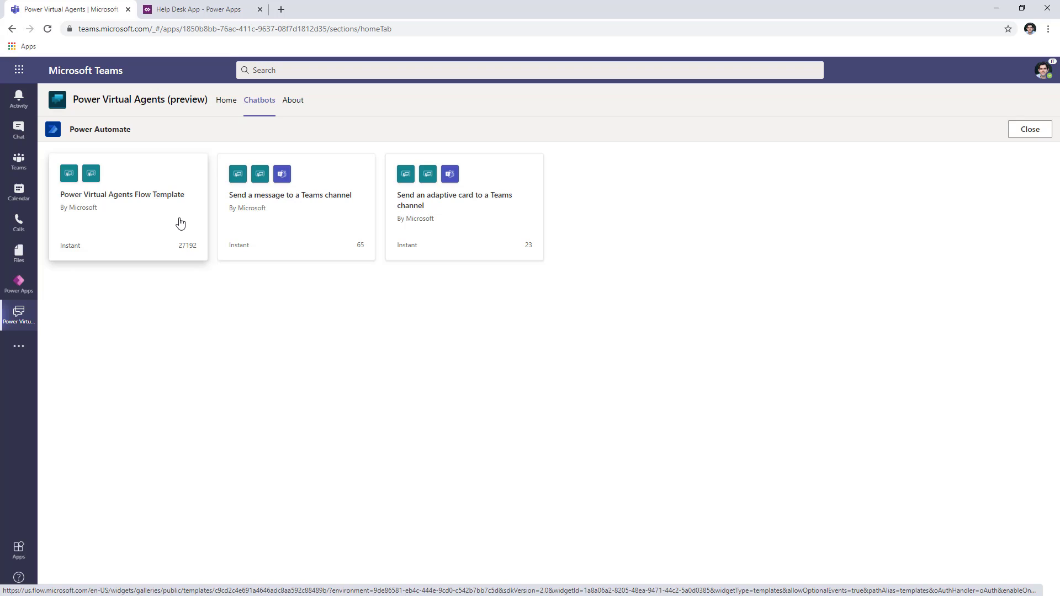
{"action": "left_click", "coordinate": [133, 208]}
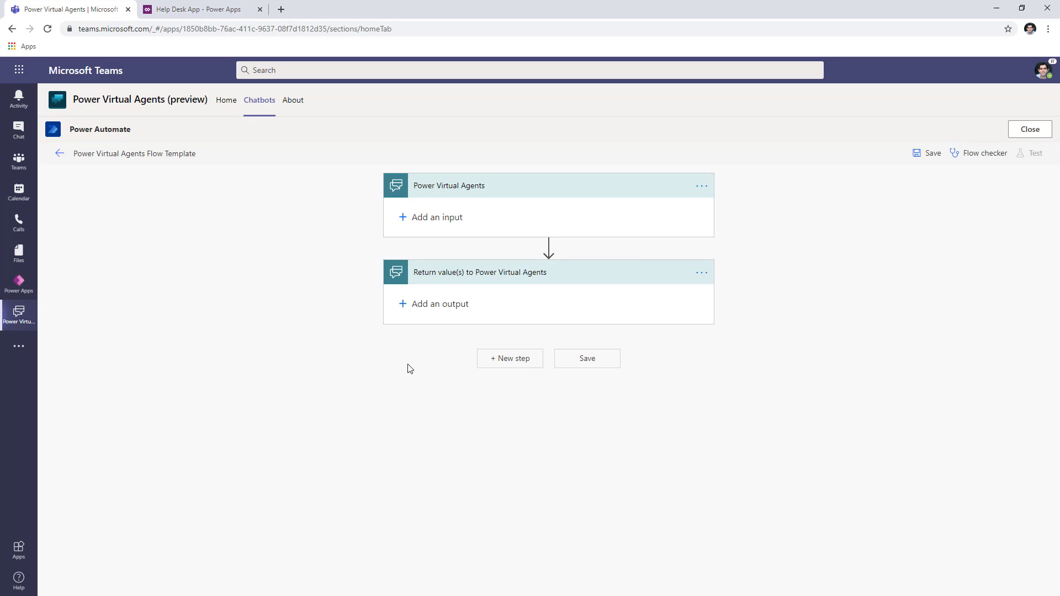
- Add a number input named "varTicket Number" to the flow's Power Virtual Agents trigger
{"action": "left_click", "coordinate": [411, 221]}
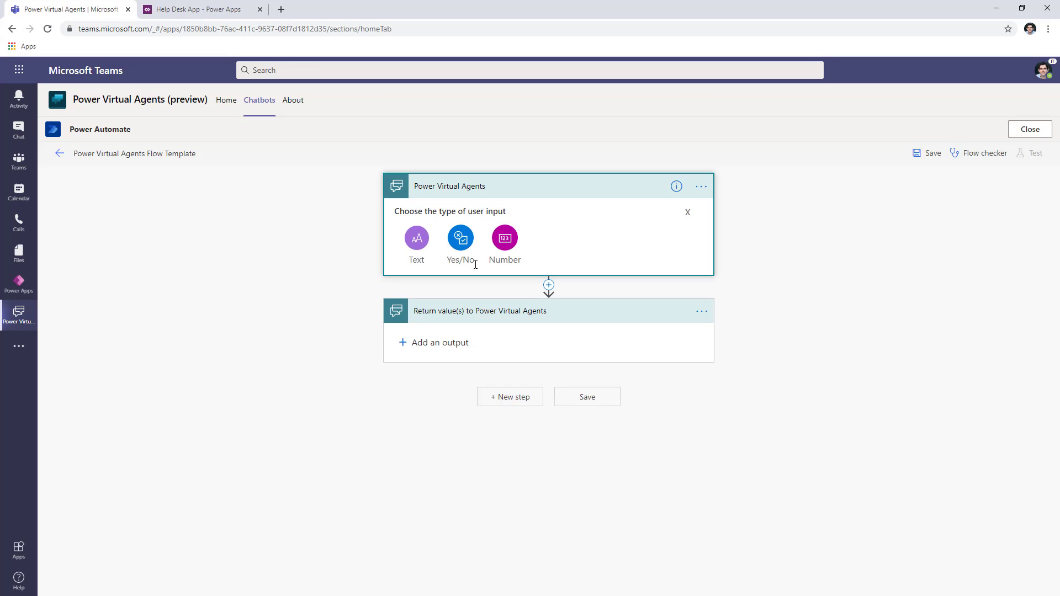
{"action": "left_click", "coordinate": [508, 253]}
{"action": "left_click_drag", "start_coordinate": [451, 212], "coordinate": [395, 213]}
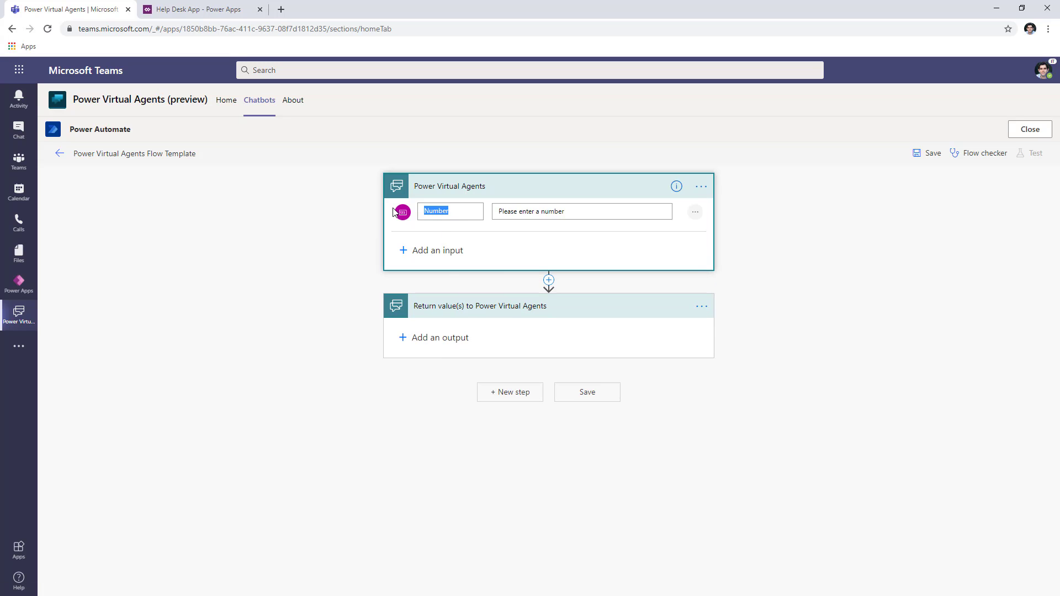
{"action": "type", "text": "varTicket Number"}
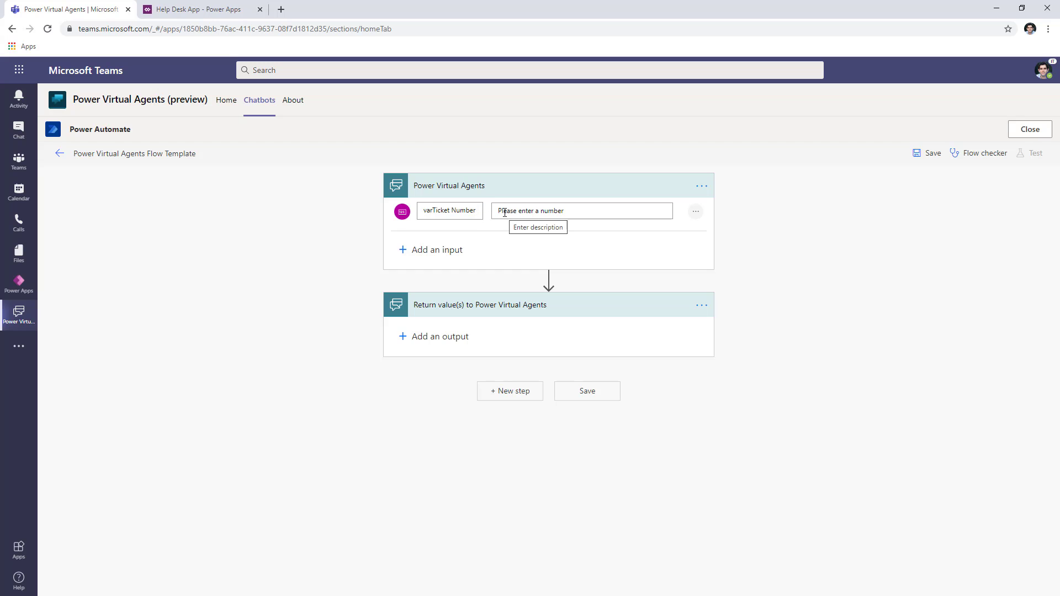
- Insert the Common Data Service (current environment) "List records" action between the trigger and the return values action
{"action": "left_click", "coordinate": [548, 278]}
{"action": "left_click", "coordinate": [546, 296]}
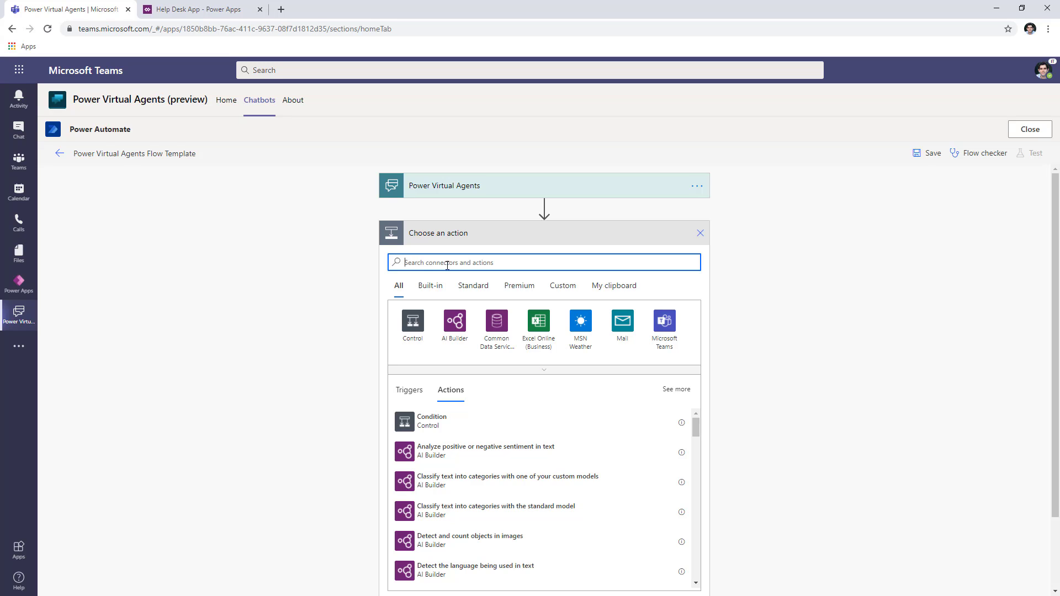
{"action": "left_click", "coordinate": [499, 340]}
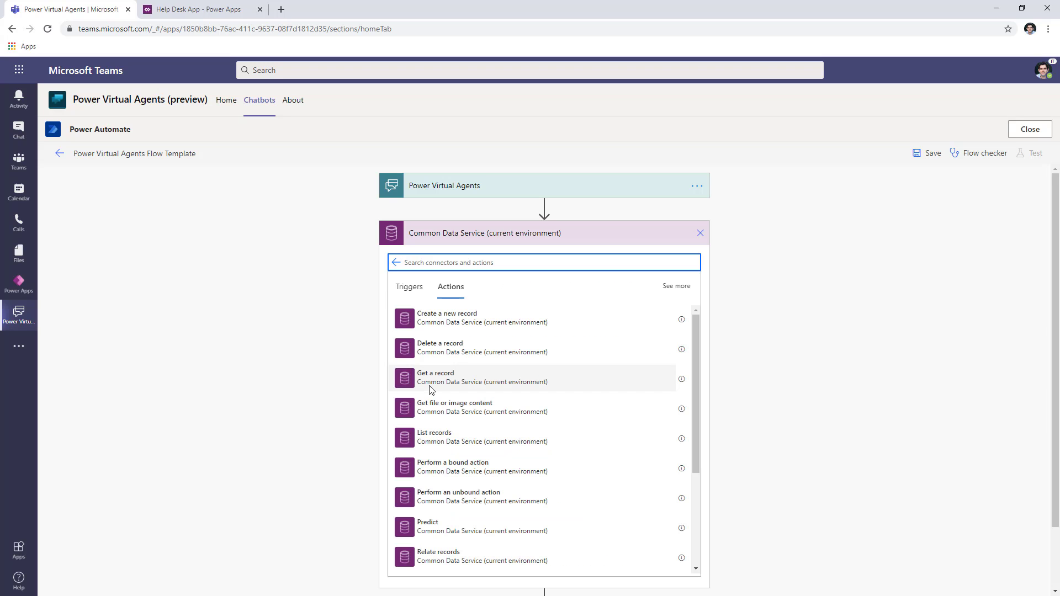
{"action": "type", "text": "list tre"}
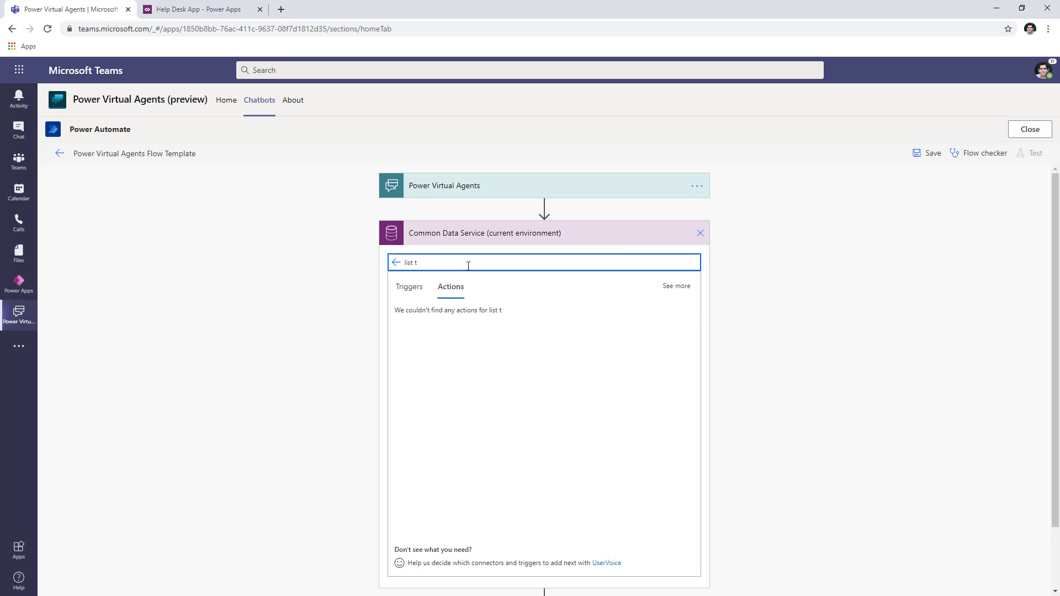
{"action": "key", "text": "BackSpace"}
{"action": "key", "text": "BackSpace"}
{"action": "key", "text": "BackSpace"}
{"action": "key", "text": "BackSpace"}
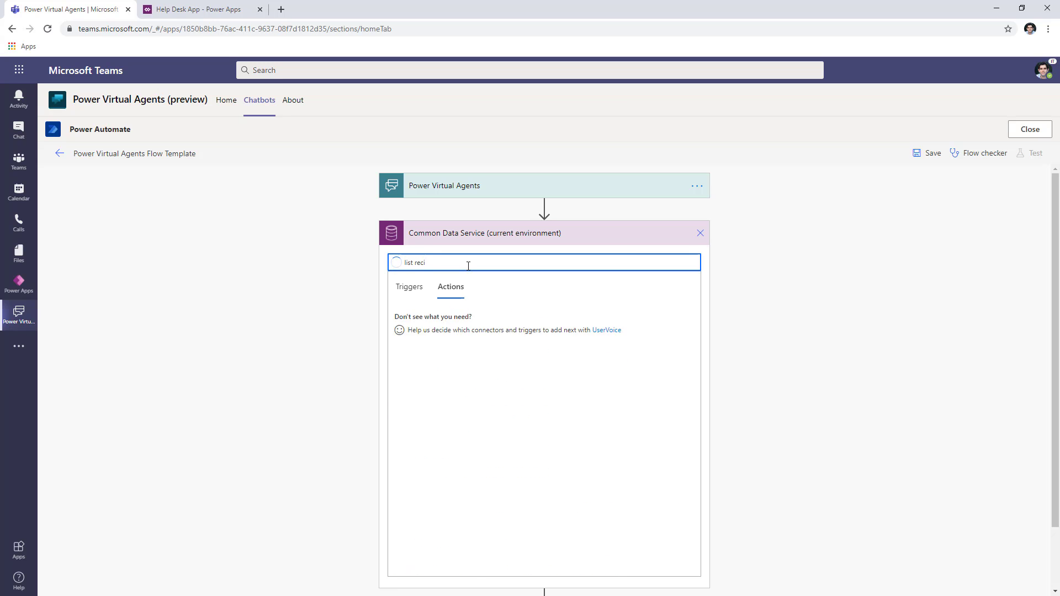
{"action": "type", "text": "ords"}
{"action": "left_click", "coordinate": [468, 313]}
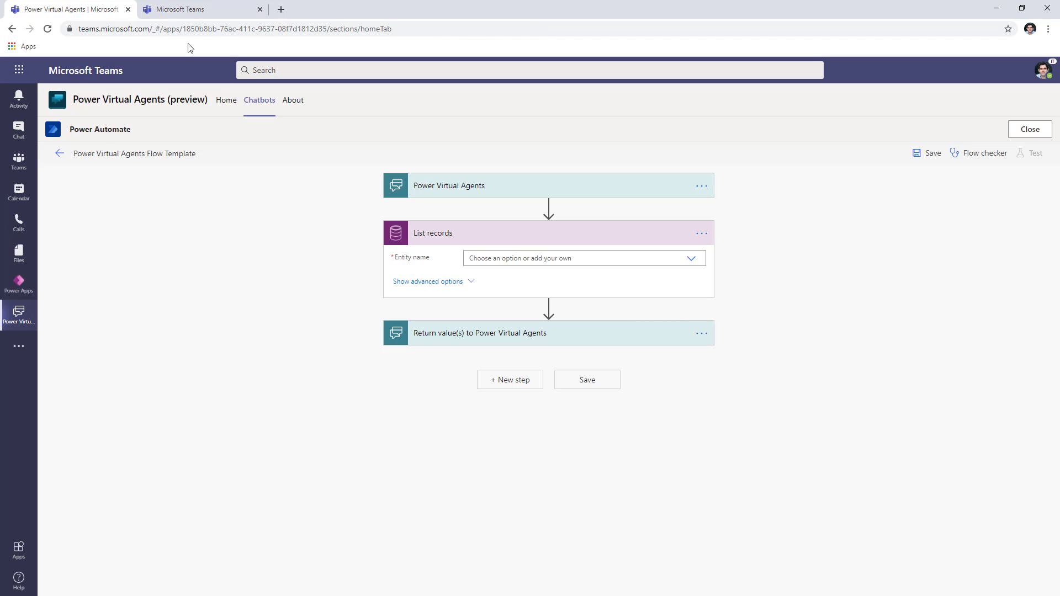
- Switch to Power Apps in the other Teams browser page and open the Playzone team's Tickets table
{"action": "left_click", "coordinate": [191, 9]}
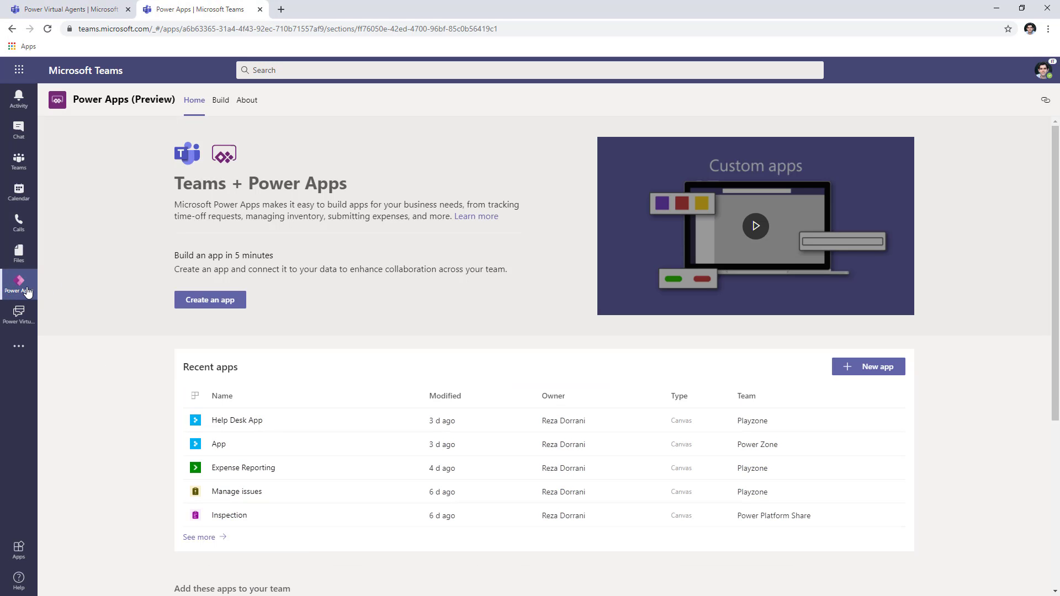
{"action": "left_click", "coordinate": [220, 102]}
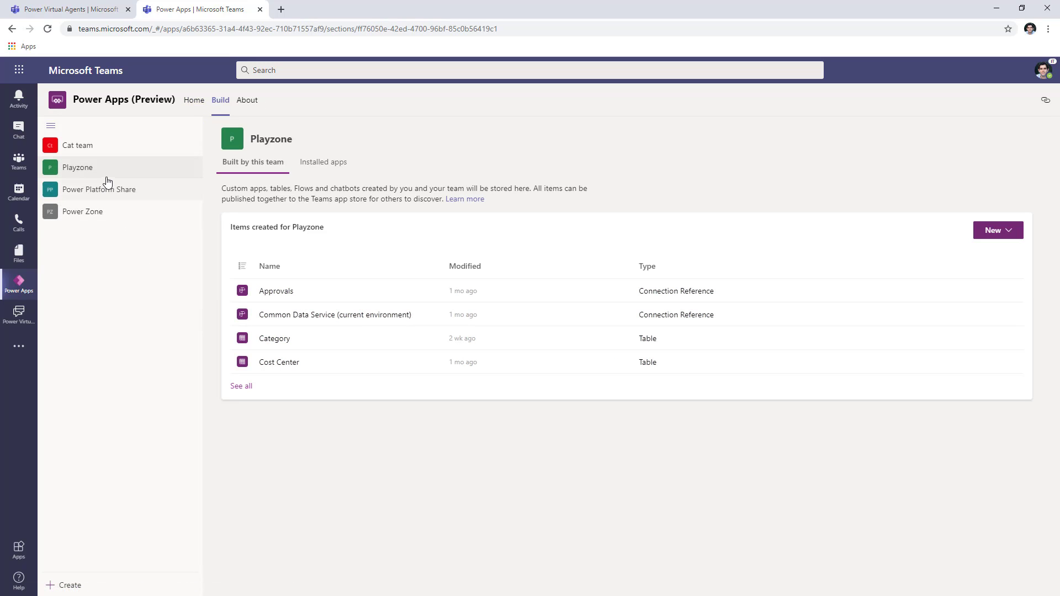
{"action": "left_click", "coordinate": [242, 386]}
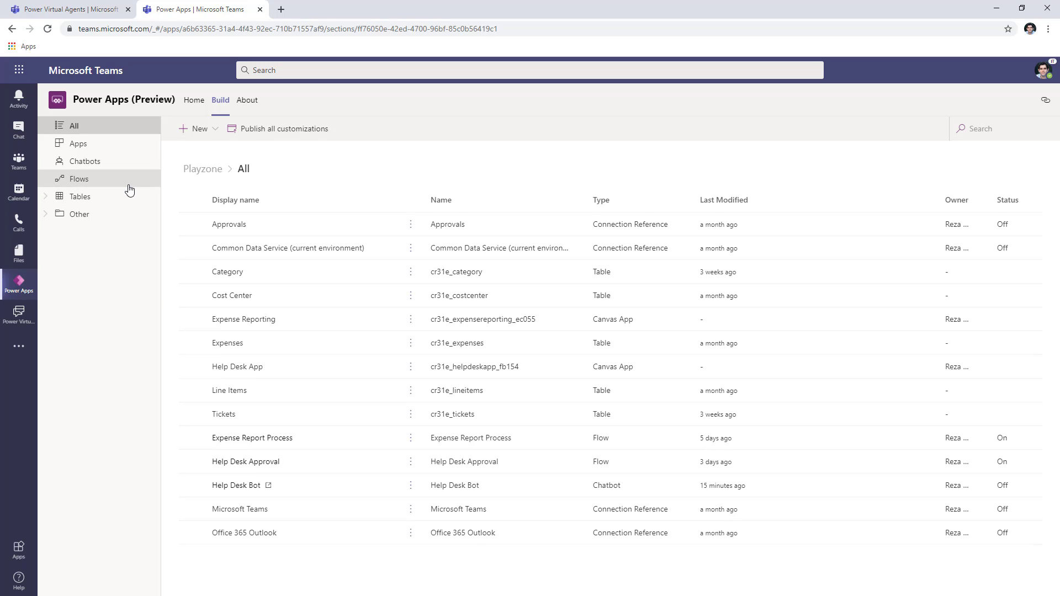
{"action": "left_click", "coordinate": [102, 197]}
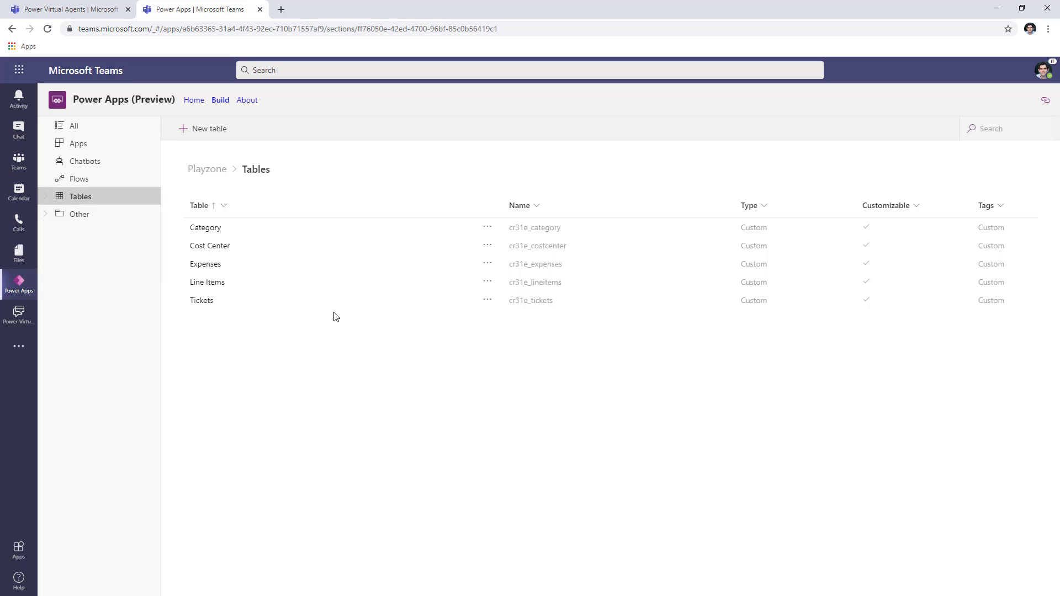
{"action": "left_click", "coordinate": [201, 301]}
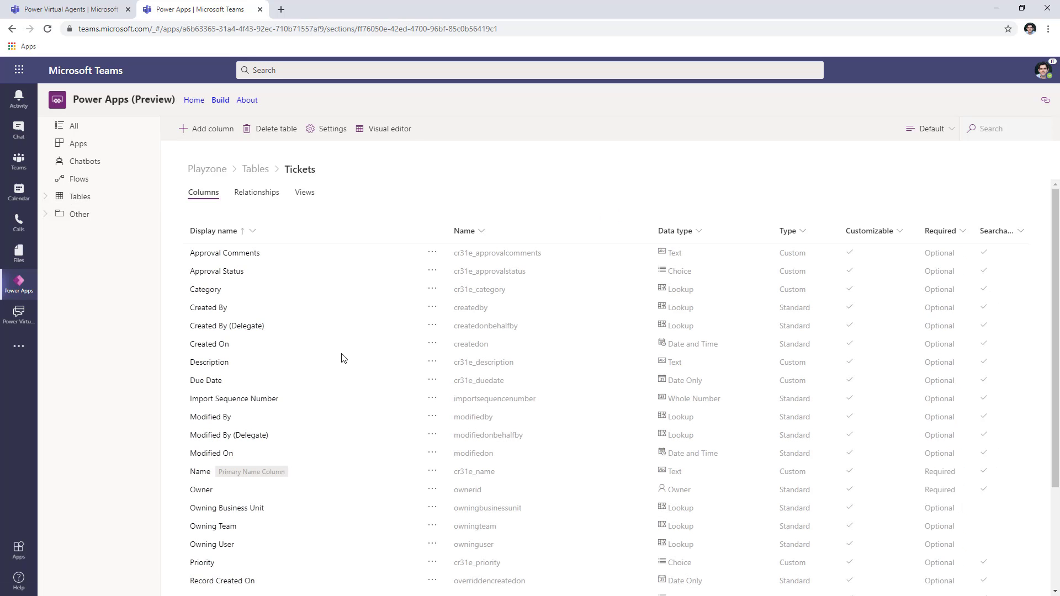
- Show only the Tickets table's custom columns and copy the Ticket ID column's name, cr31e_ticketid
{"action": "left_click", "coordinate": [929, 129]}
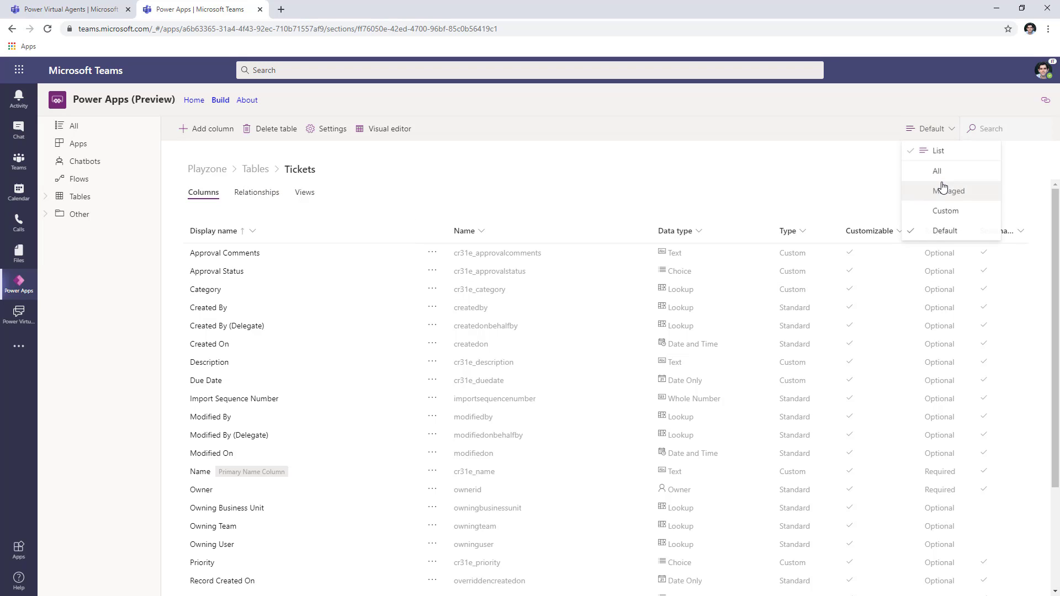
{"action": "left_click", "coordinate": [953, 215]}
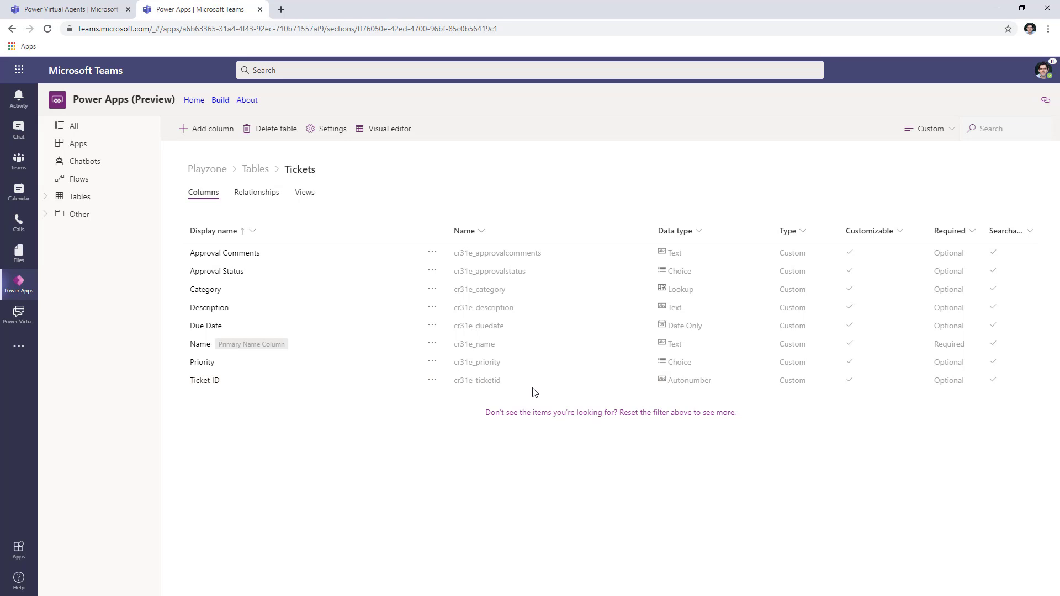
{"action": "left_click_drag", "start_coordinate": [501, 381], "coordinate": [454, 397]}
{"action": "key", "text": "ctrl+c"}
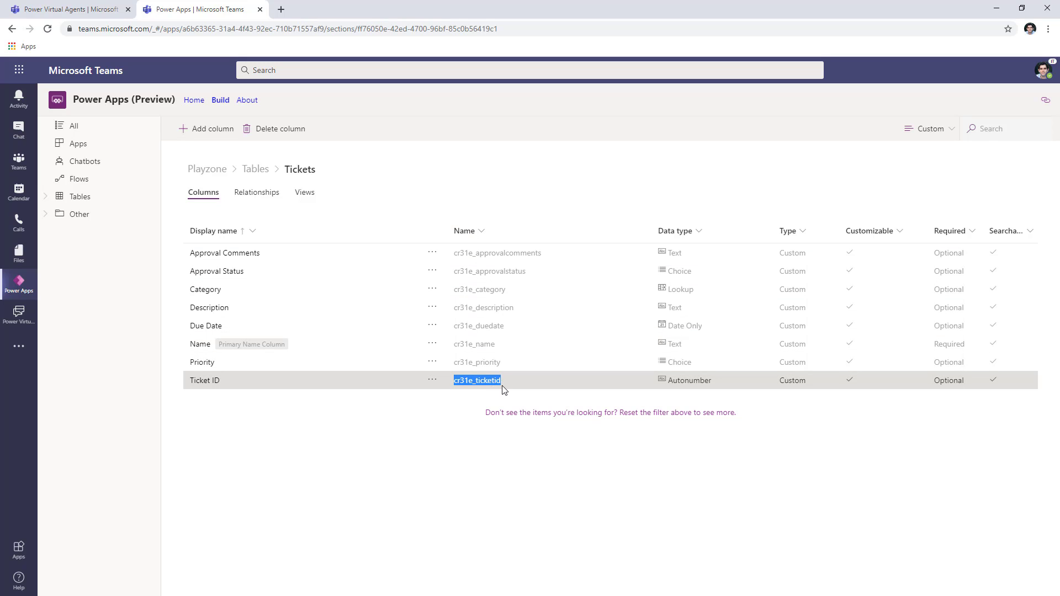
- Return to the Power Virtual Agents flow and set the List records entity to Tickets
{"action": "left_click", "coordinate": [85, 11]}
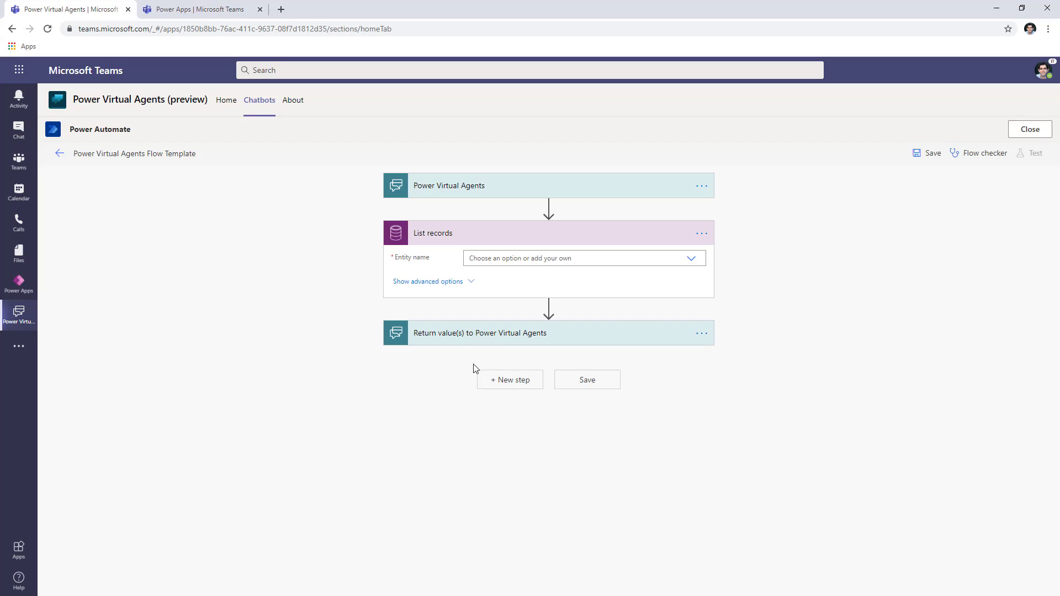
{"action": "left_click", "coordinate": [691, 259]}
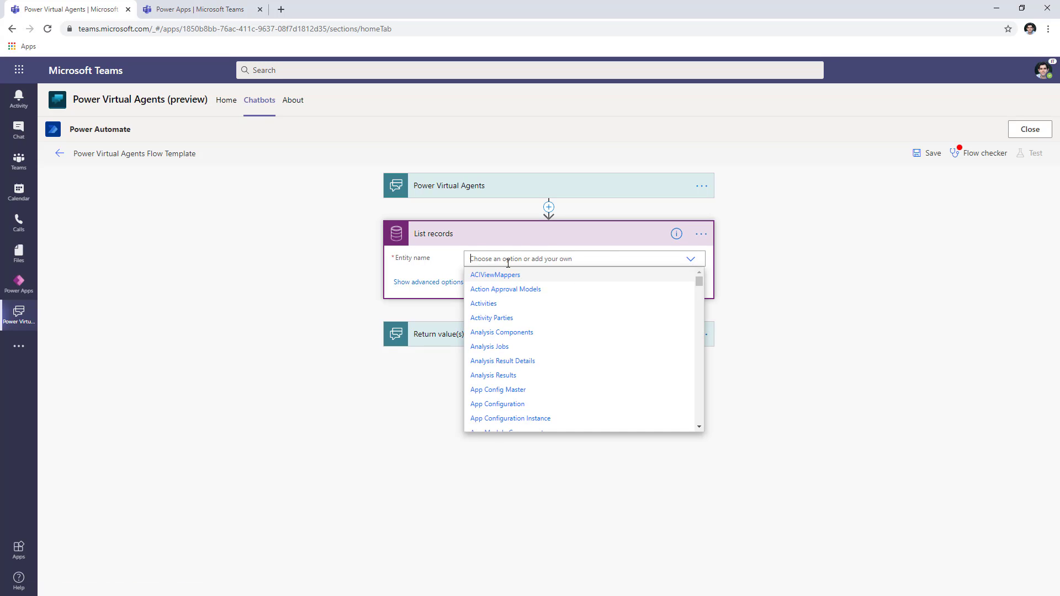
{"action": "type", "text": "ticke"}
{"action": "left_click", "coordinate": [479, 275]}
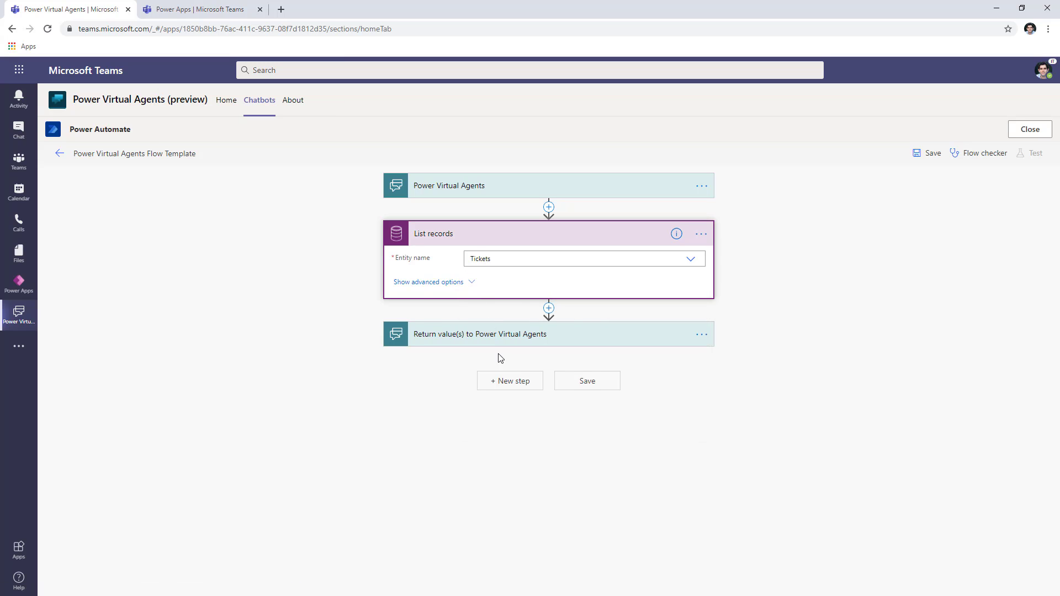
- Set the List records filter query to cr31e_ticketid eq the varTicket Number dynamic value, enclosed in single quotes
{"action": "left_click", "coordinate": [481, 300]}
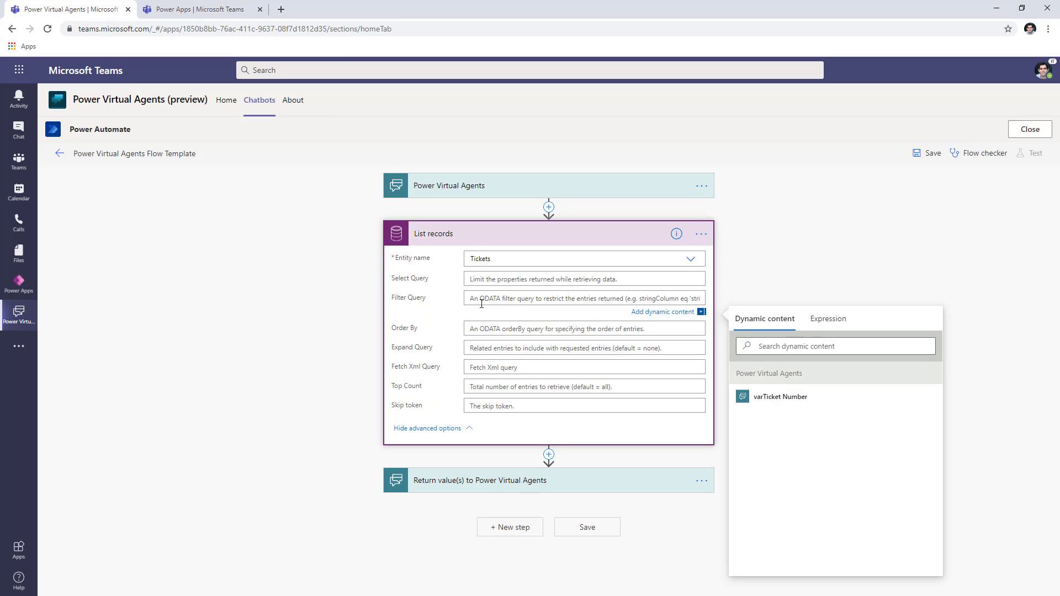
{"action": "key", "text": "ctrl+v"}
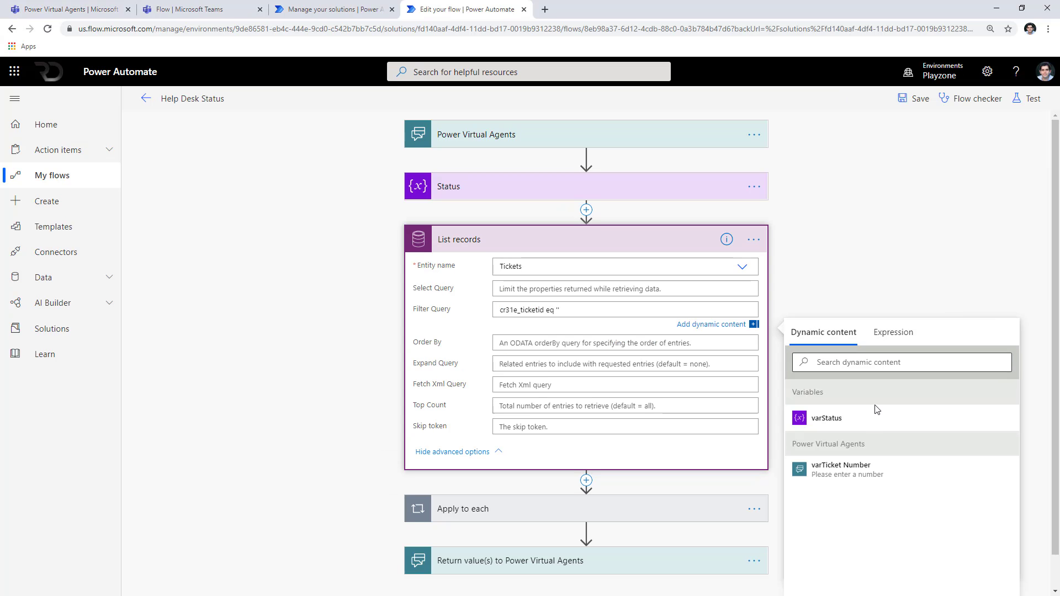
{"action": "left_click", "coordinate": [862, 470]}
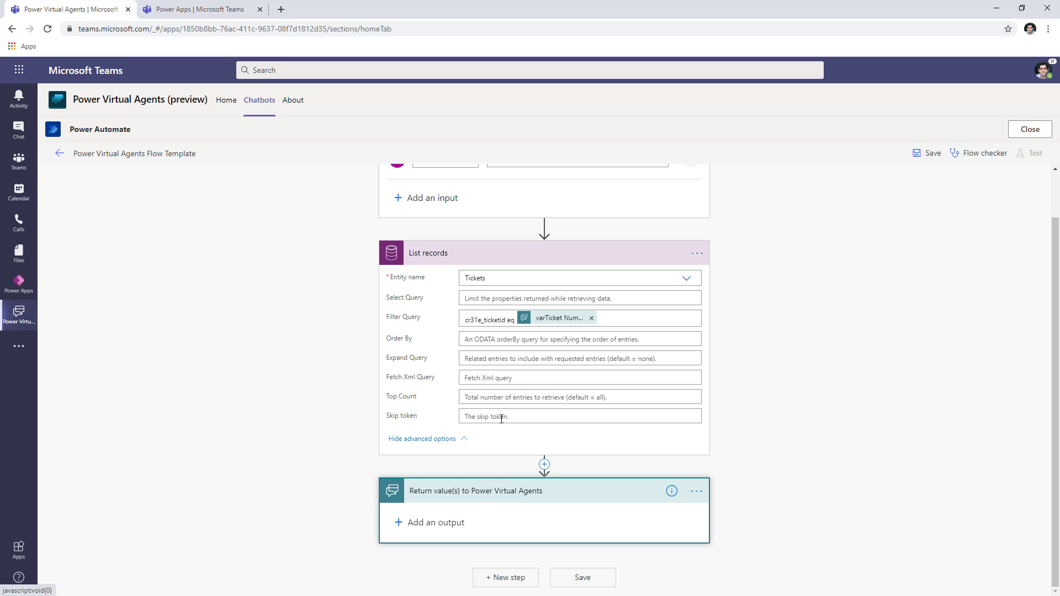
- Insert an Initialize variable action between the trigger and List records, and name the variable varStatus
{"action": "left_click", "coordinate": [543, 228]}
{"action": "left_click", "coordinate": [544, 240]}
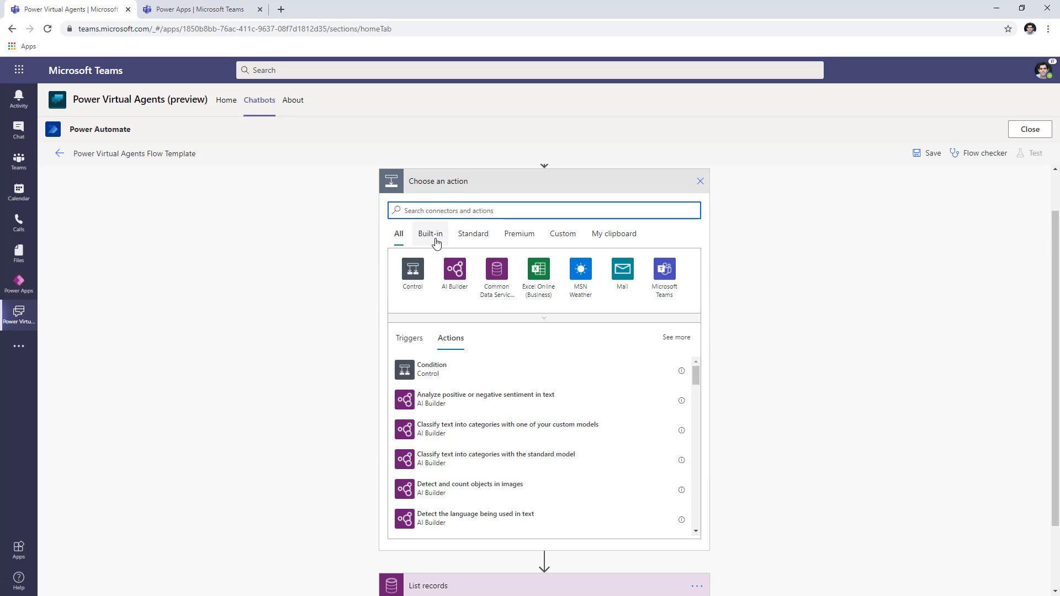
{"action": "type", "text": "initiali"}
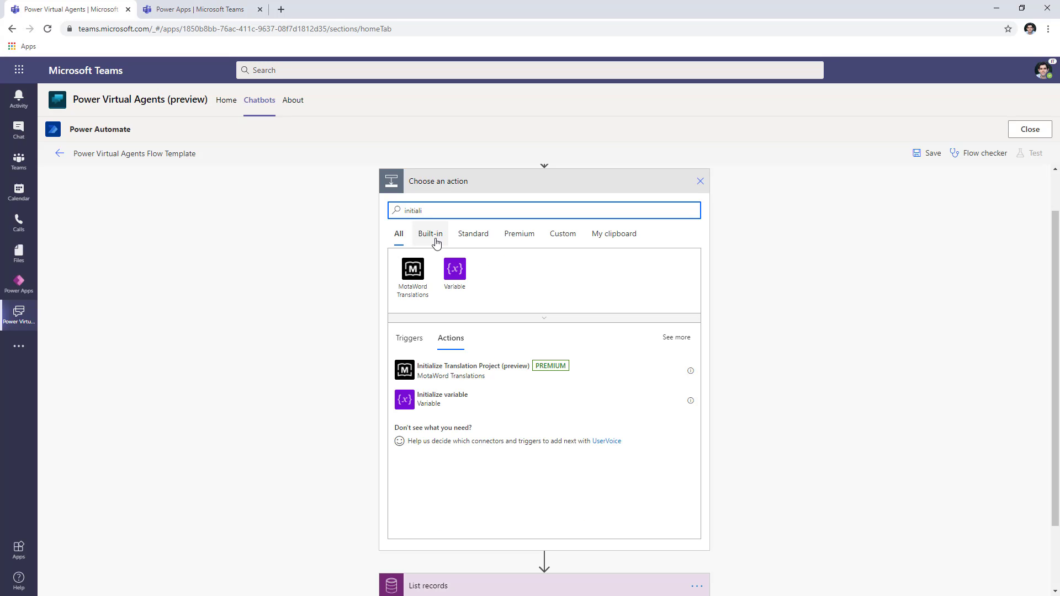
{"action": "left_click", "coordinate": [465, 400]}
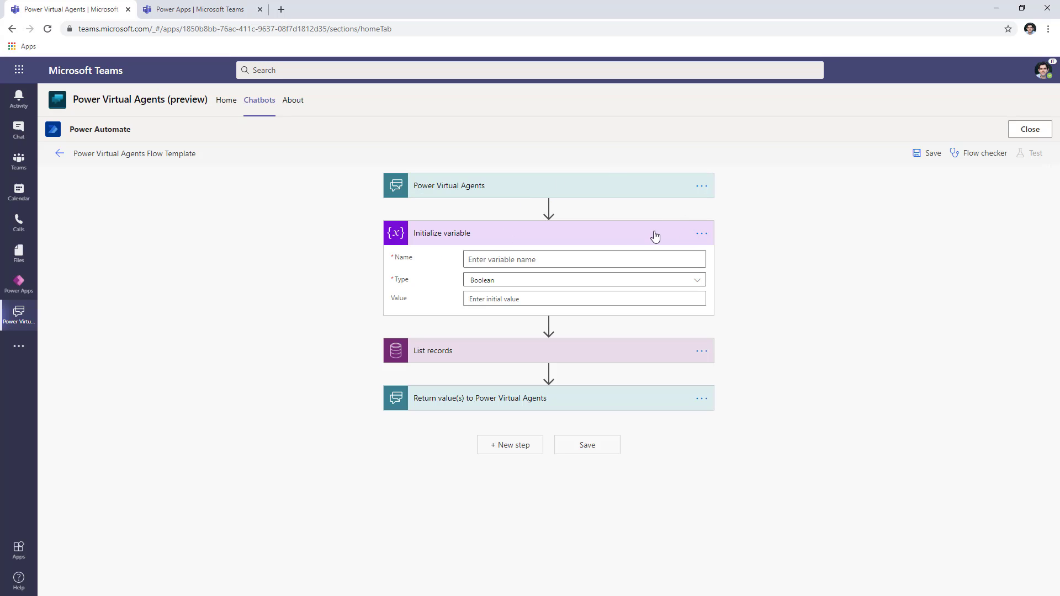
{"action": "left_click", "coordinate": [493, 260]}
{"action": "type", "text": "varStatus"}
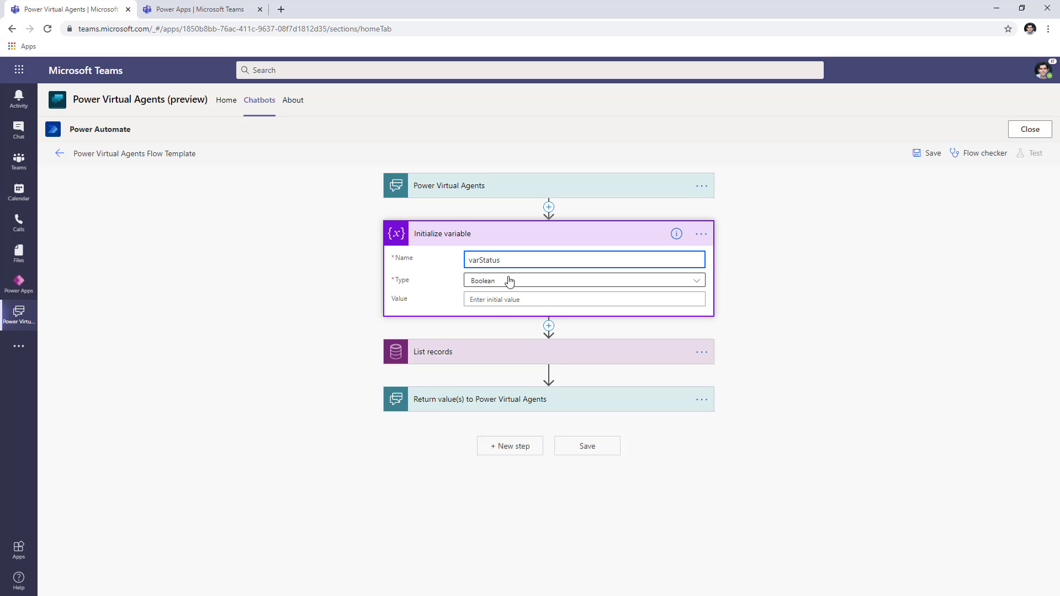
- Set the varStatus variable's type to String and rename its Initialize variable action to Status
{"action": "left_click", "coordinate": [508, 279]}
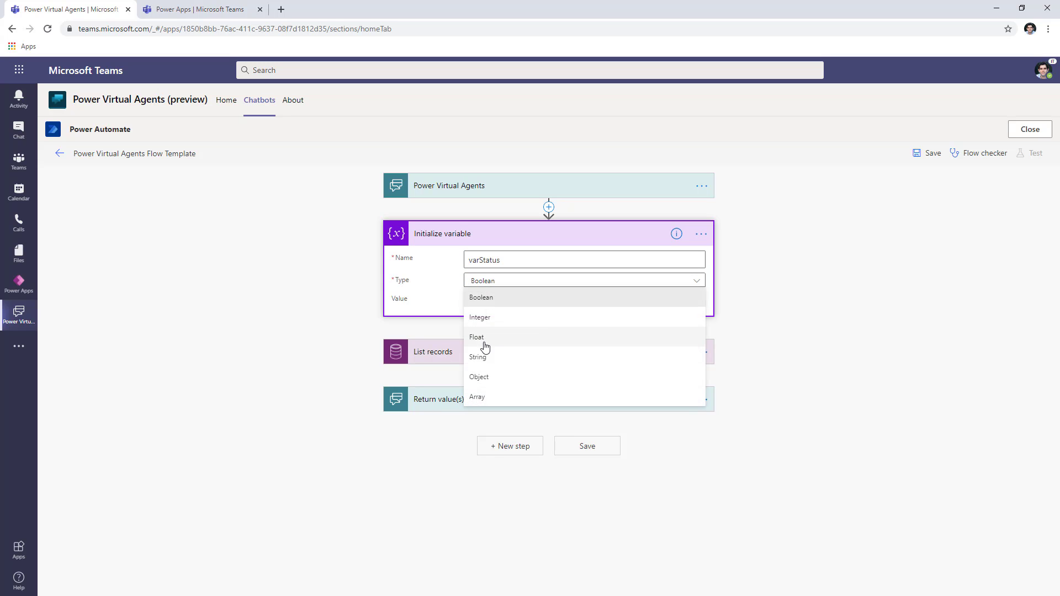
{"action": "left_click", "coordinate": [494, 359]}
{"action": "left_click", "coordinate": [701, 234]}
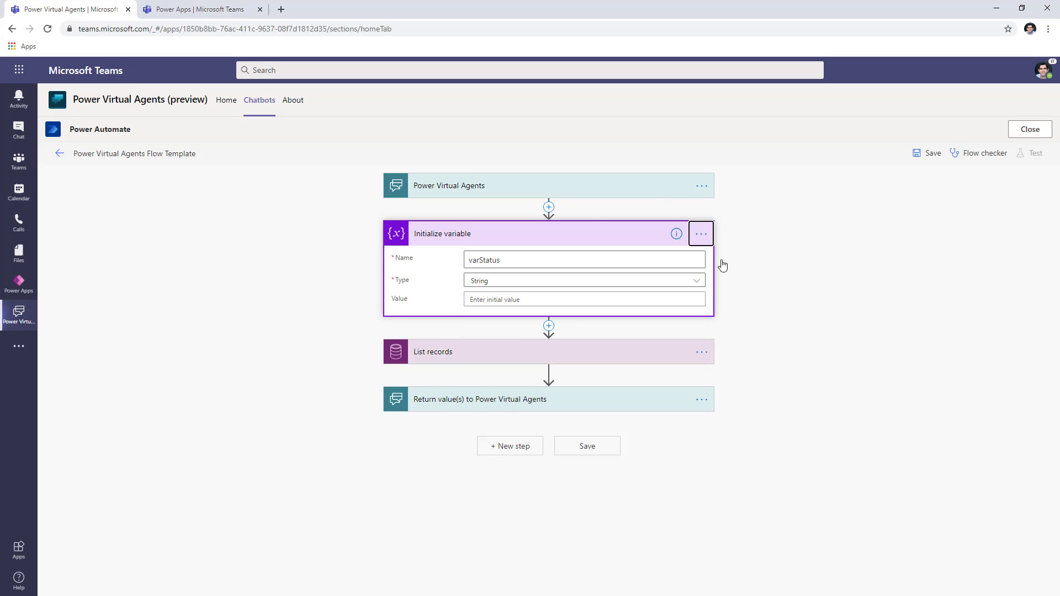
{"action": "left_click", "coordinate": [728, 316]}
{"action": "type", "text": "Status"}
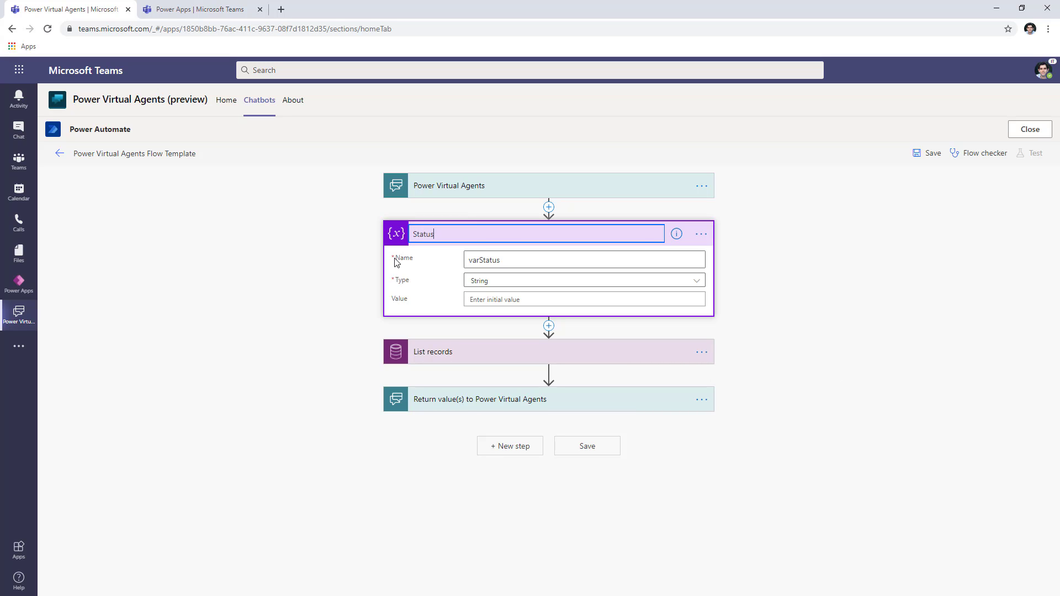
{"action": "left_click", "coordinate": [396, 234]}
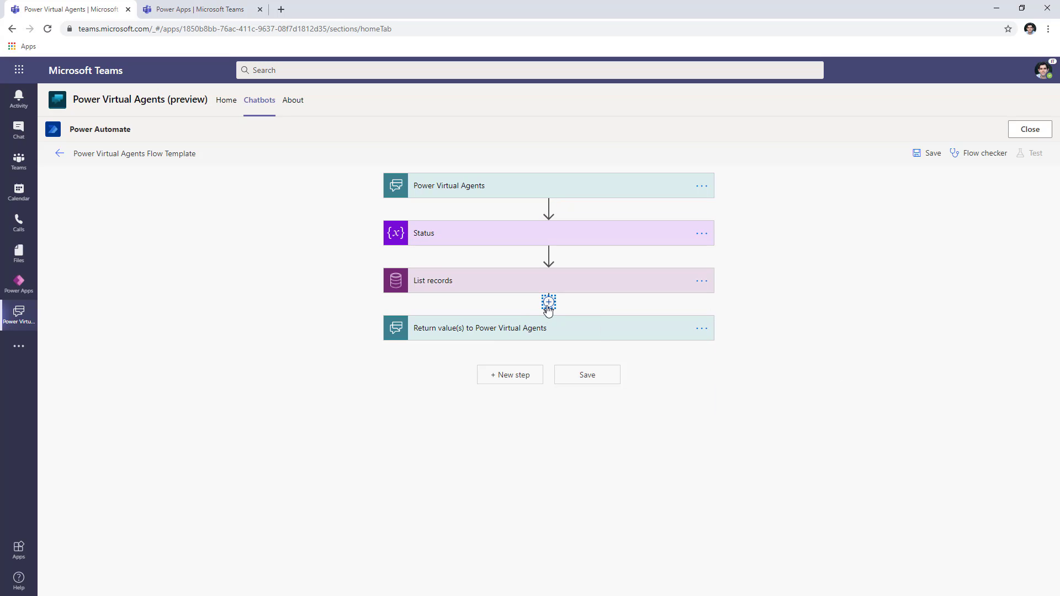
- Insert a Set variable action after List records and choose varStatus as the variable to set
{"action": "left_click", "coordinate": [547, 318]}
{"action": "type", "text": "set"}
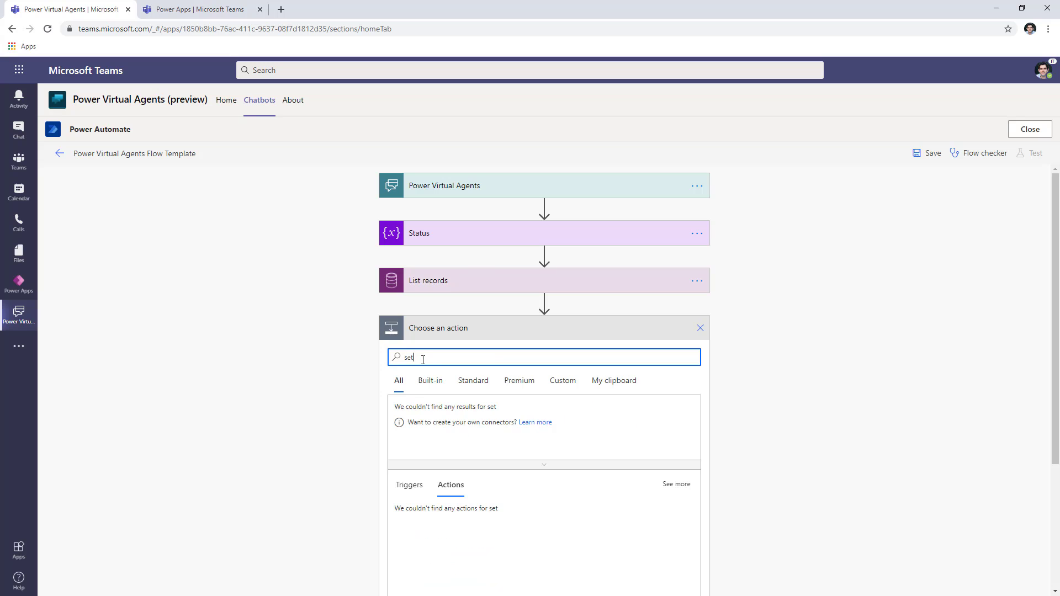
{"action": "type", "text": " variable"}
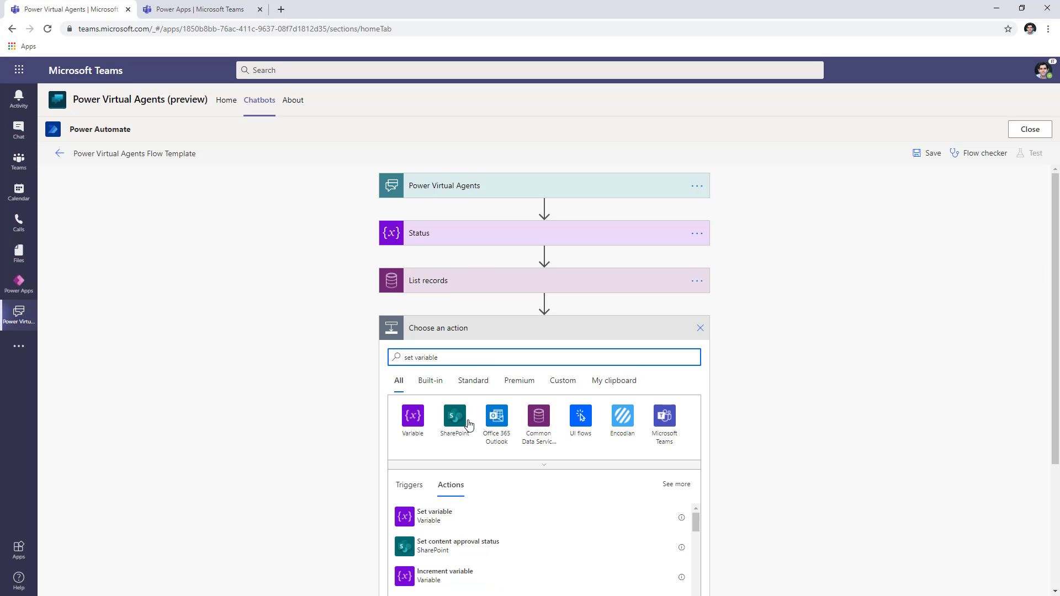
{"action": "left_click", "coordinate": [463, 526]}
{"action": "left_click", "coordinate": [530, 353]}
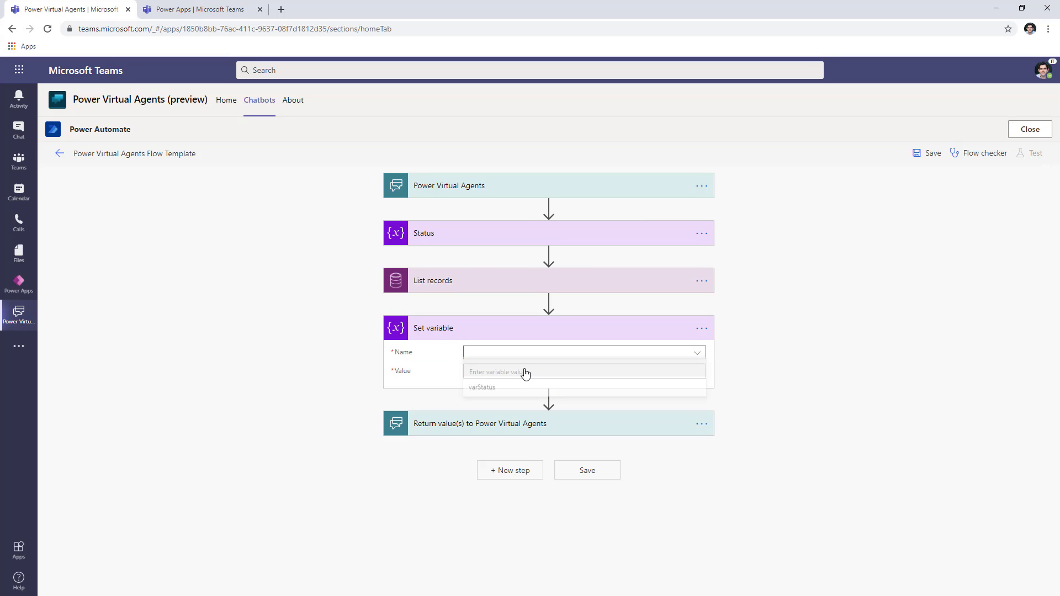
{"action": "left_click", "coordinate": [504, 390]}
- Set the Set variable action's value to the Approval Status dynamic content from List records, and expand List records to check its filter query
{"action": "left_click", "coordinate": [494, 376]}
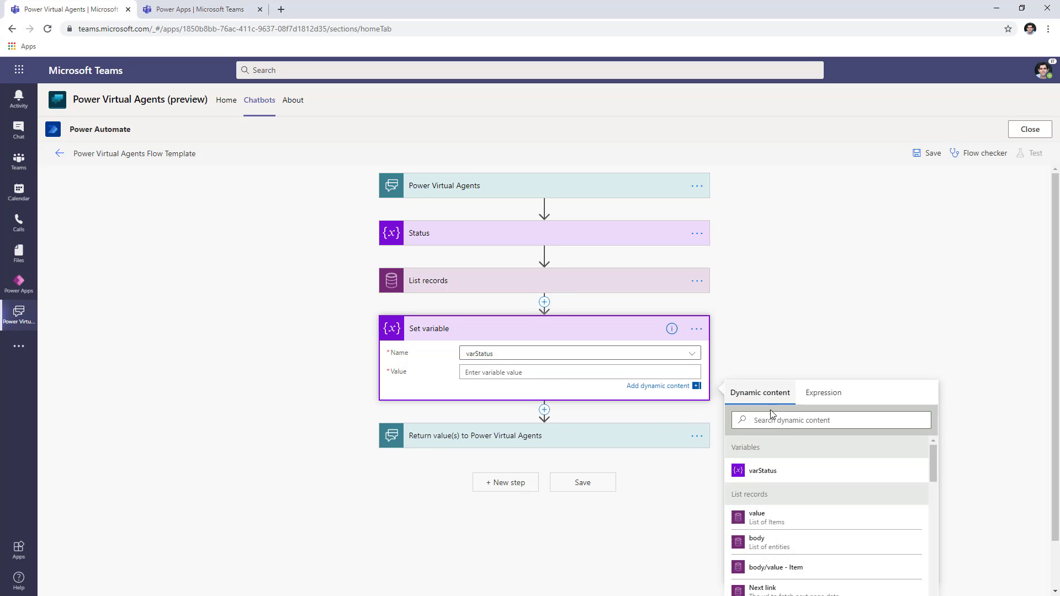
{"action": "left_click", "coordinate": [182, 14]}
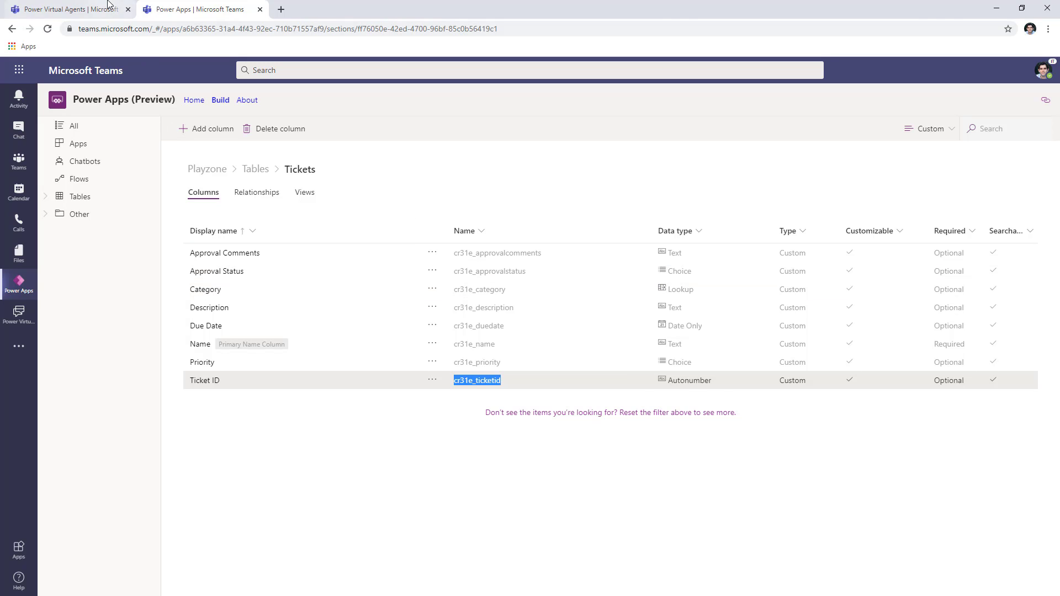
{"action": "left_click", "coordinate": [77, 9]}
{"action": "type", "text": "approval"}
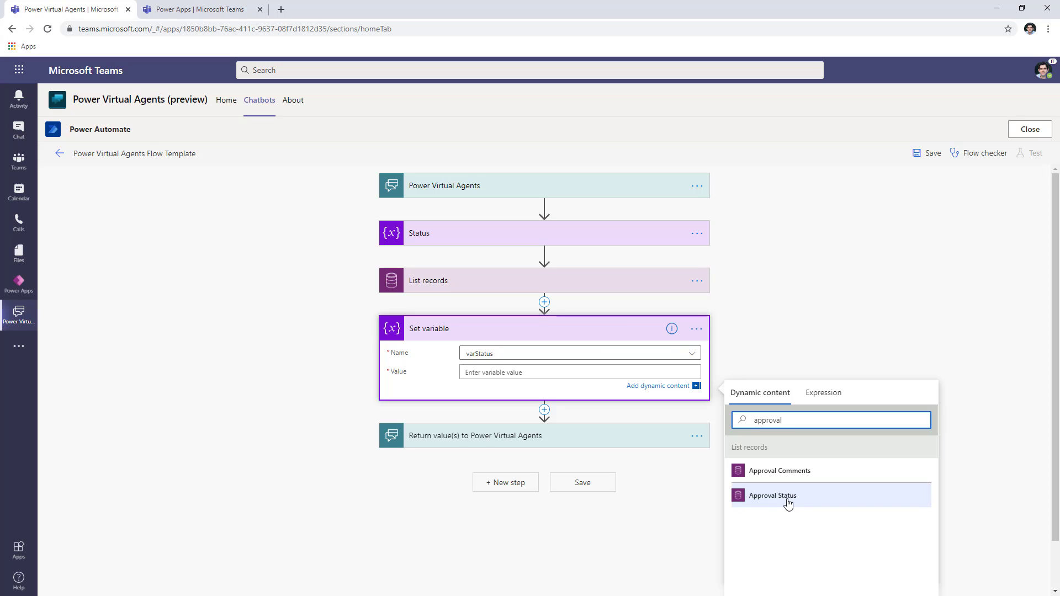
{"action": "left_click", "coordinate": [788, 503]}
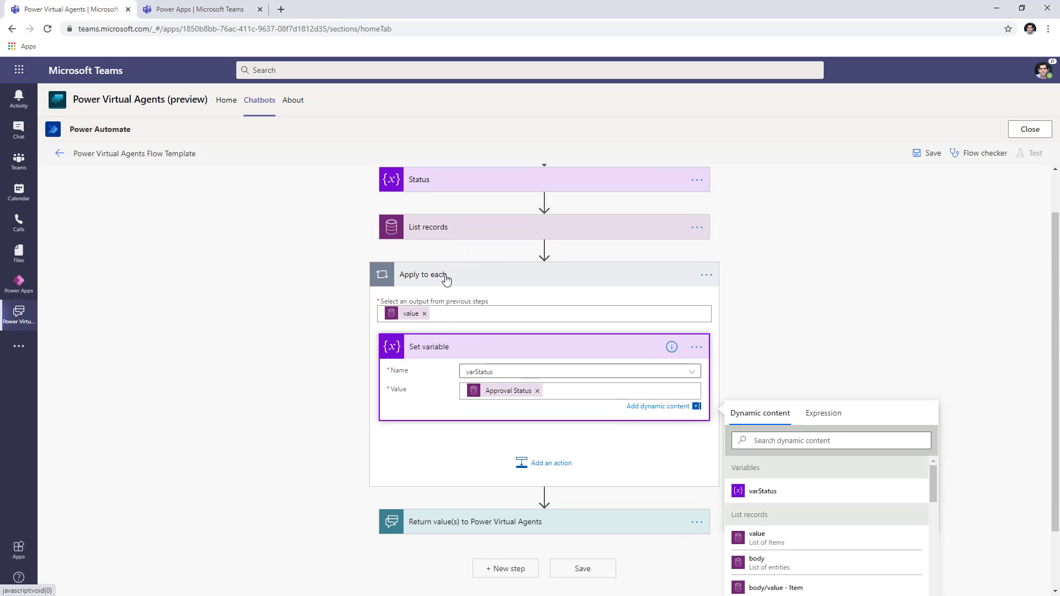
{"action": "left_click", "coordinate": [440, 237]}
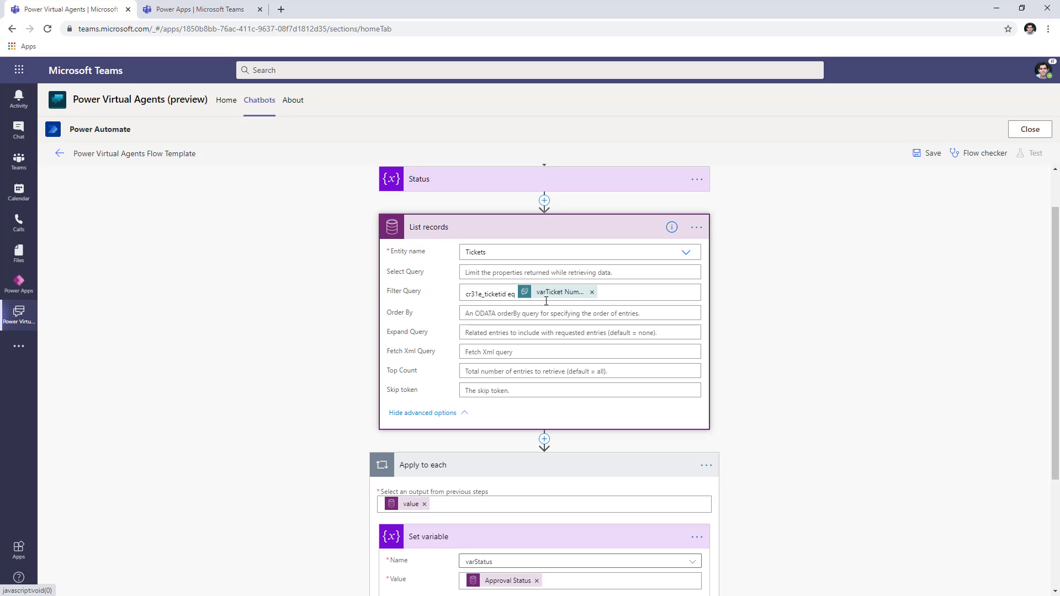
{"action": "scroll", "coordinate": [546, 300], "scroll_direction": "down", "scroll_amount": 3}
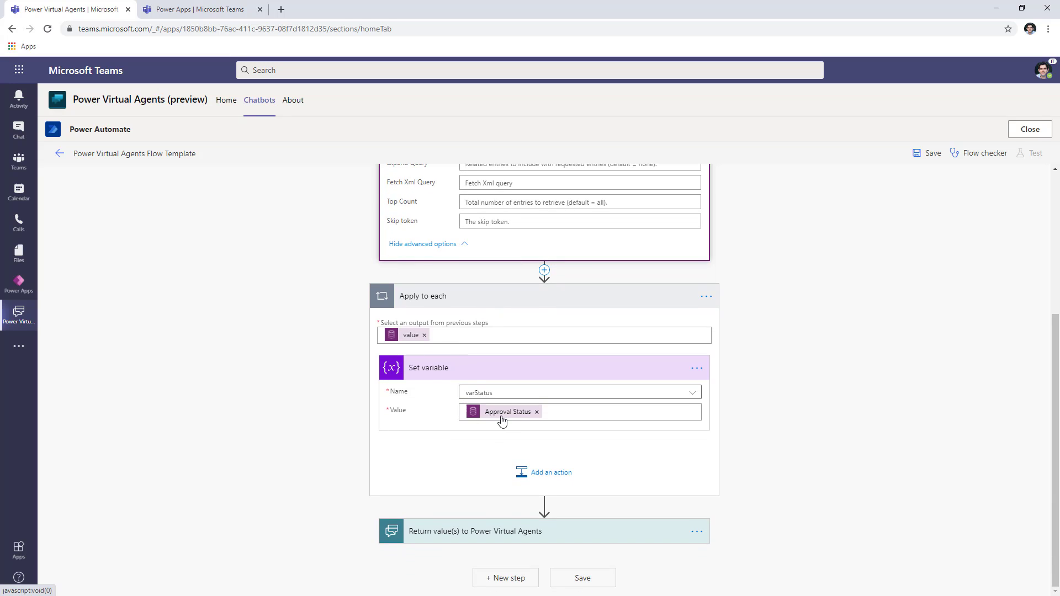
- Add a text output named varStatus to Return value(s) to Power Virtual Agents, with the varStatus variable as its value
{"action": "left_click", "coordinate": [450, 537]}
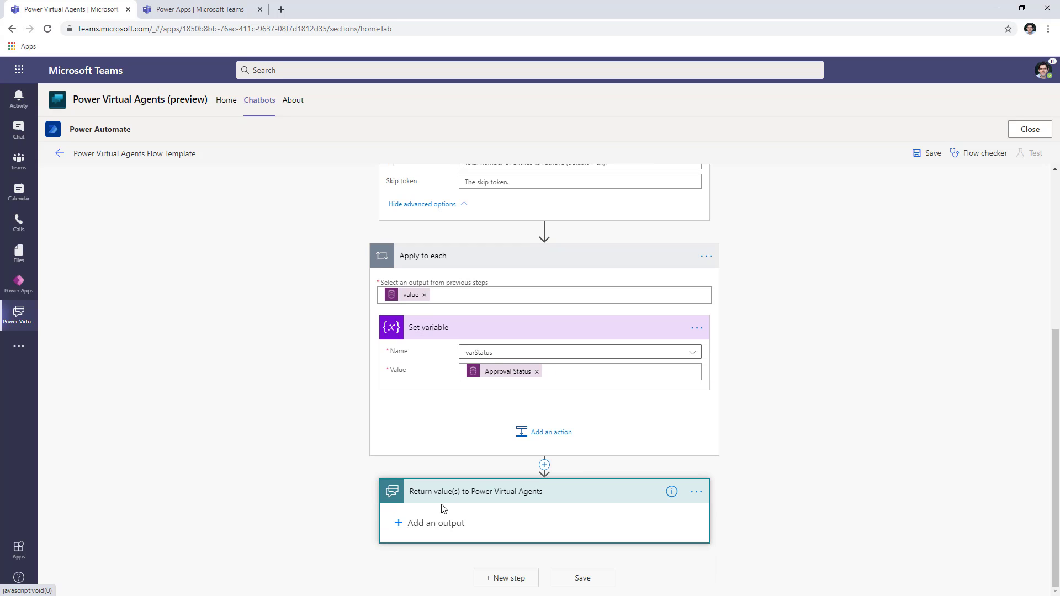
{"action": "left_click", "coordinate": [408, 529]}
{"action": "left_click", "coordinate": [418, 522]}
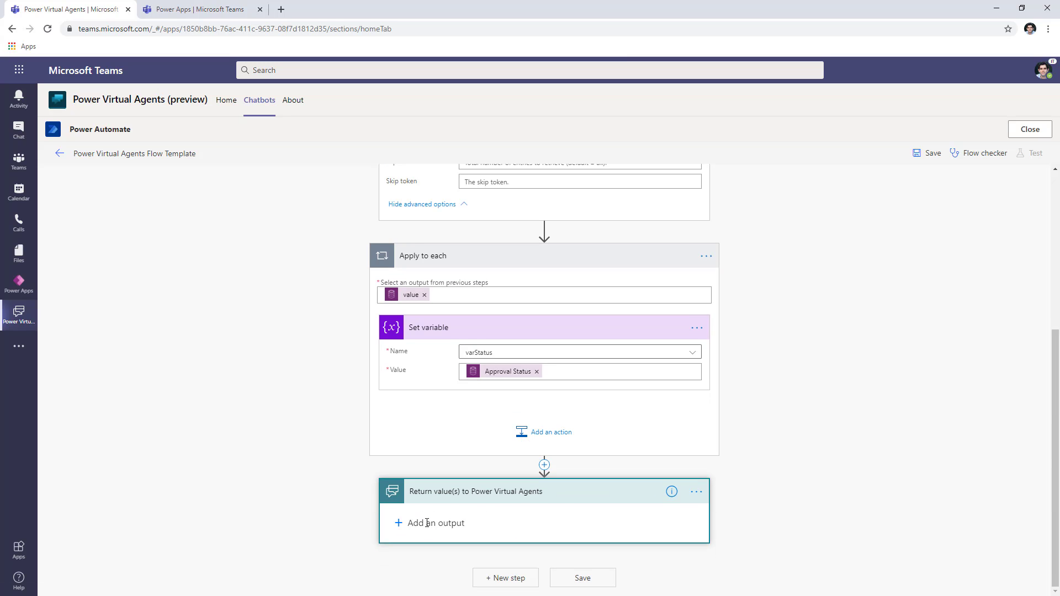
{"action": "type", "text": "varStatus"}
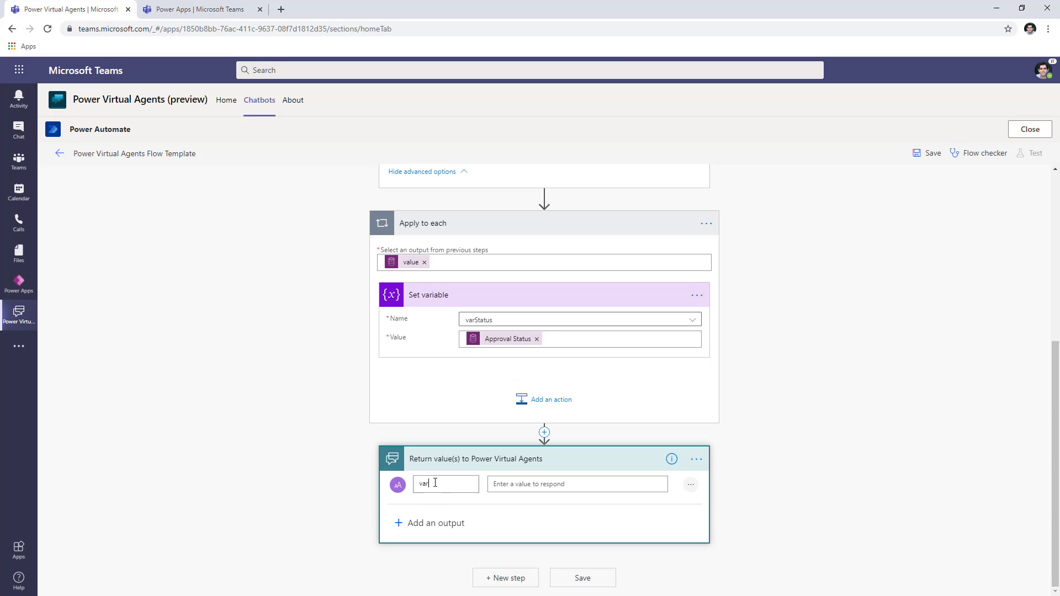
{"action": "left_click", "coordinate": [525, 485]}
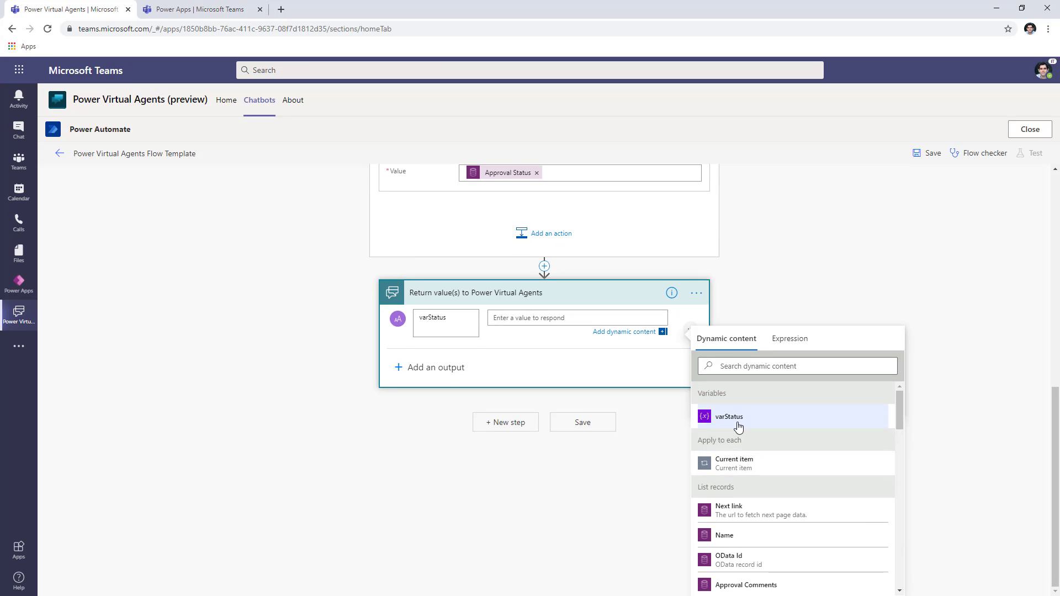
{"action": "left_click", "coordinate": [738, 427]}
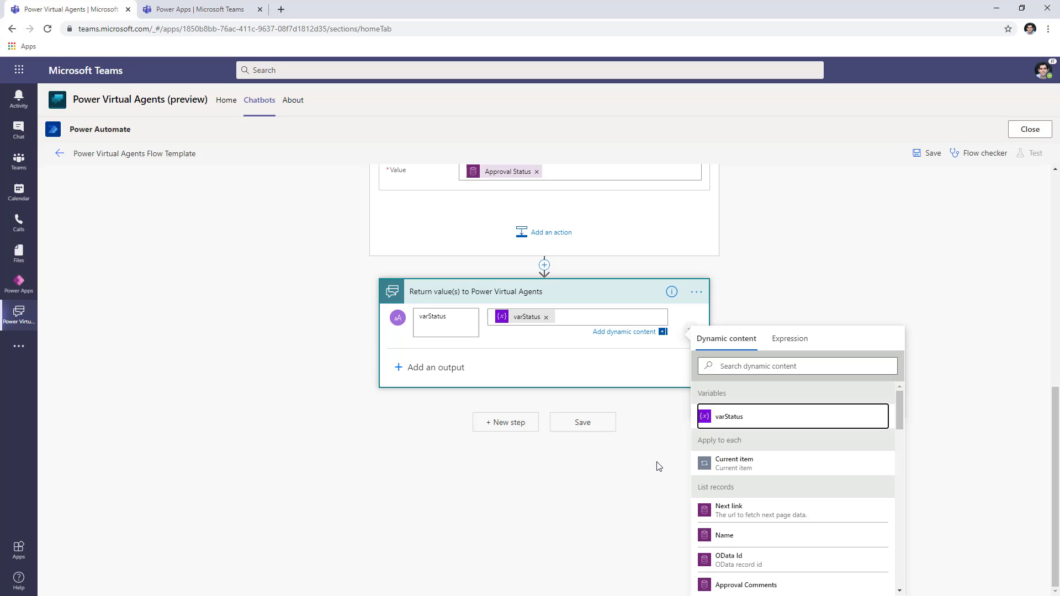
- Rename the flow as Help Desk Status and save it
{"action": "scroll", "coordinate": [560, 280], "scroll_direction": "up", "scroll_amount": 3}
{"action": "scroll", "coordinate": [469, 301], "scroll_direction": "up", "scroll_amount": 5}
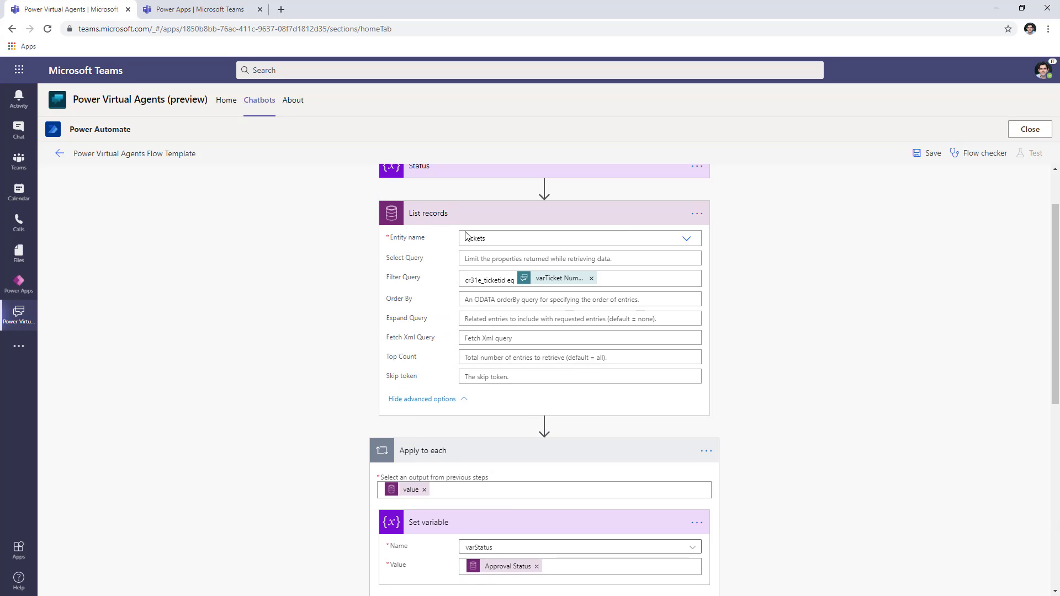
{"action": "left_click", "coordinate": [179, 155]}
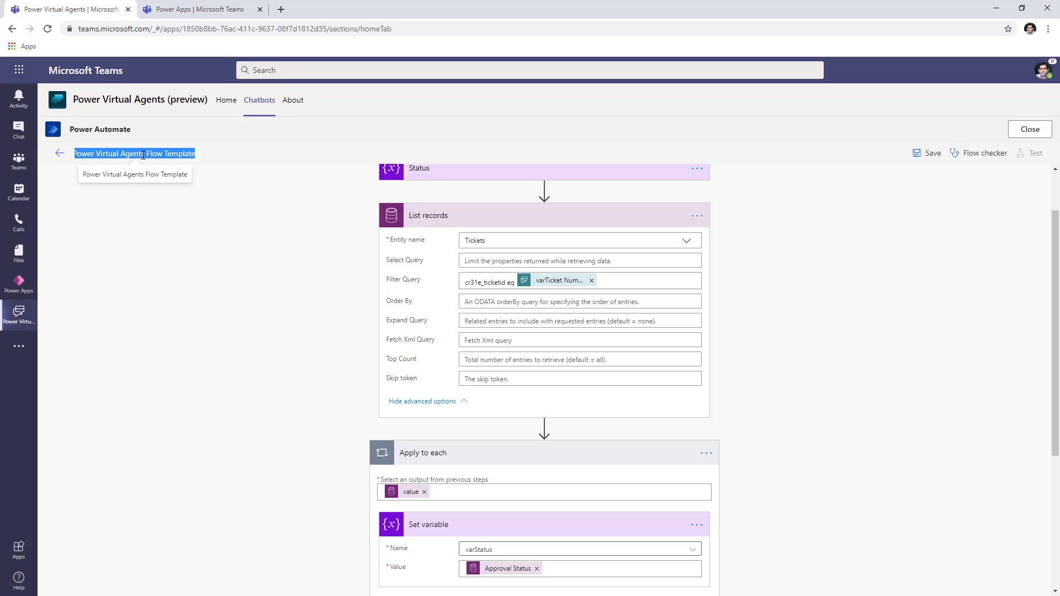
{"action": "type", "text": "H"}
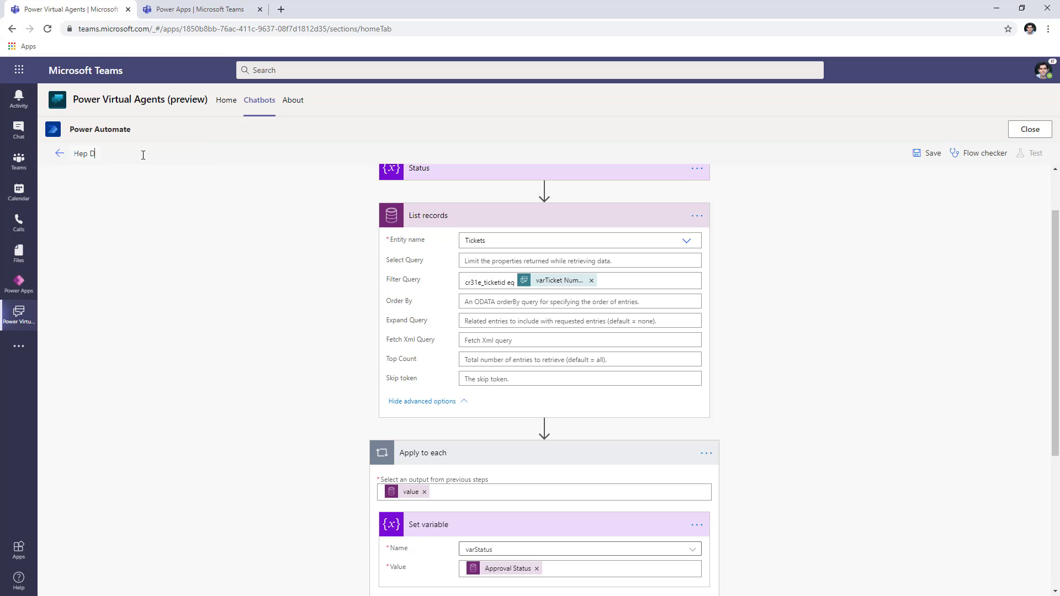
{"action": "type", "text": "ep D"}
{"action": "key", "text": "BackSpace"}
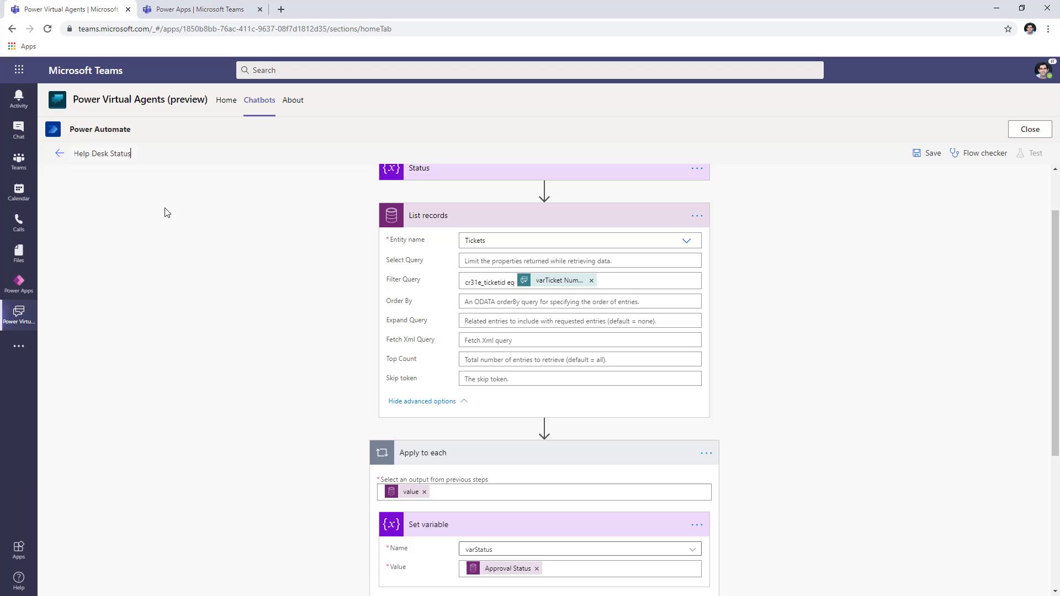
{"action": "left_click", "coordinate": [166, 213]}
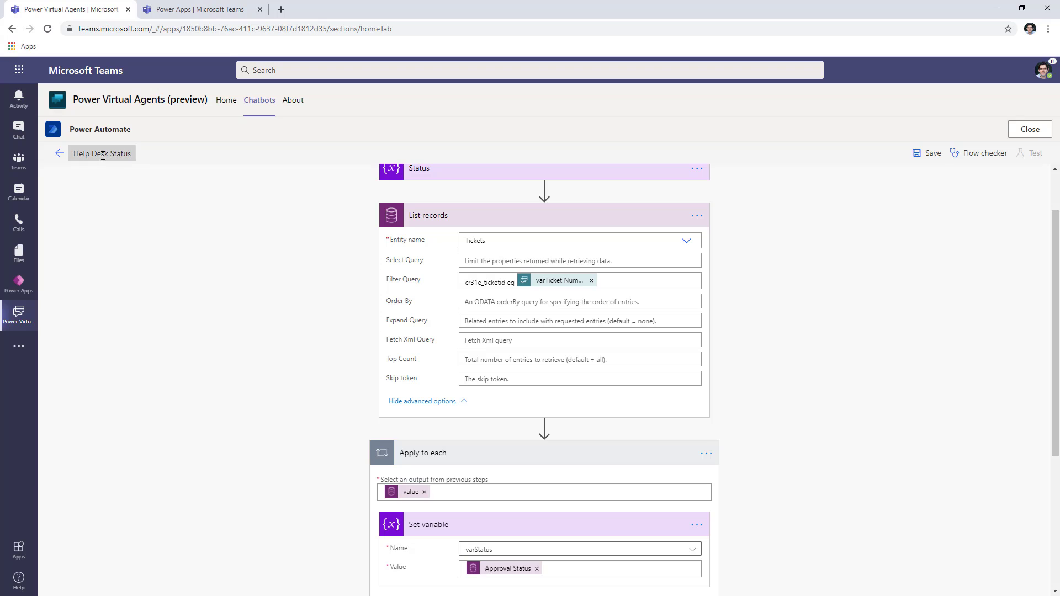
{"action": "left_click", "coordinate": [930, 159]}
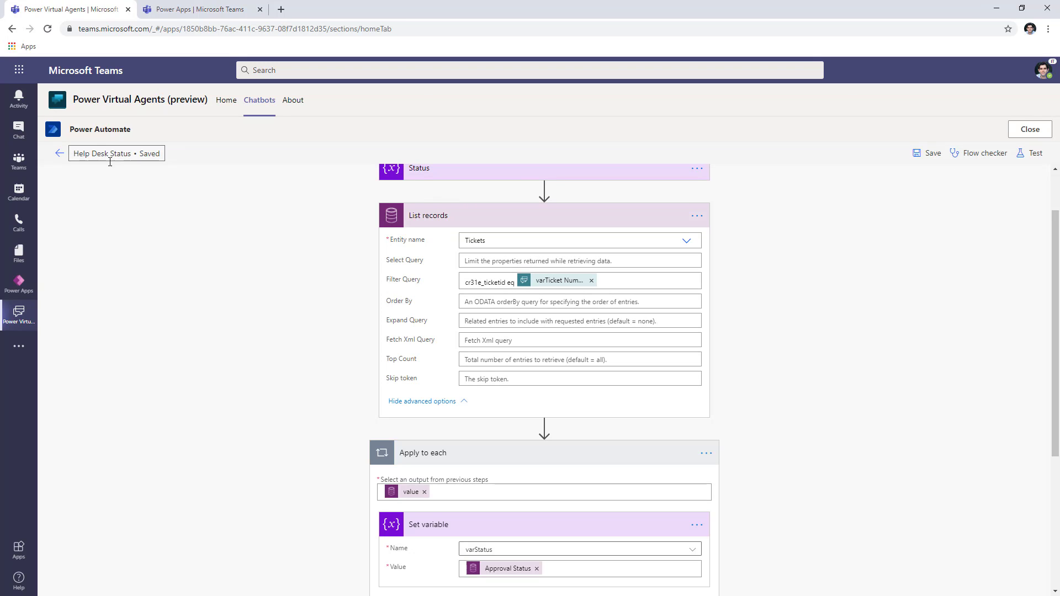
- Return to the chatbots, open the Playzone team's Help Desk Bot, and open the Help desk topic in the authoring canvas
{"action": "left_click", "coordinate": [258, 106]}
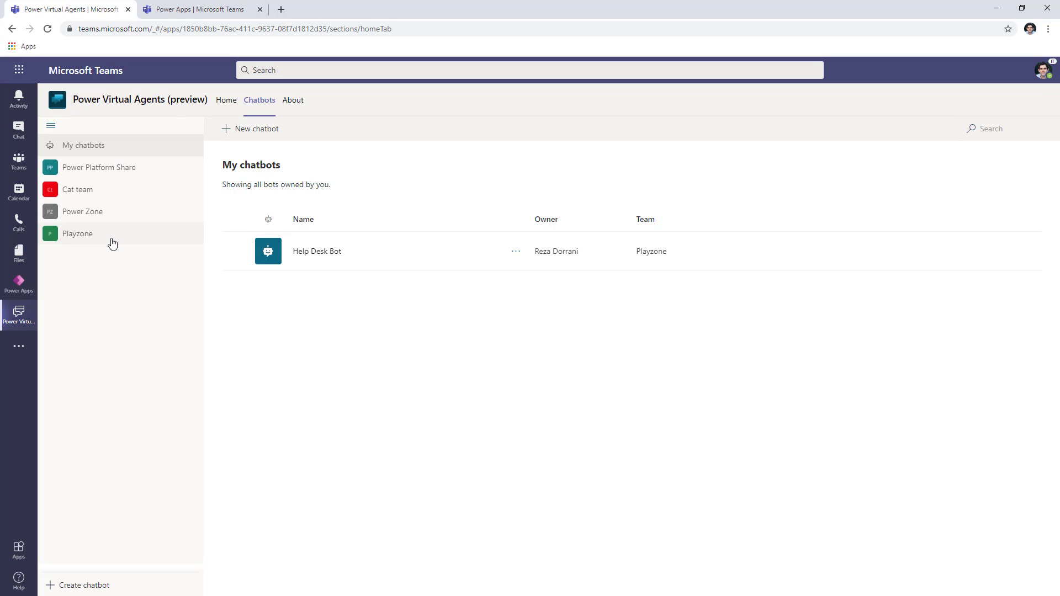
{"action": "left_click", "coordinate": [90, 238]}
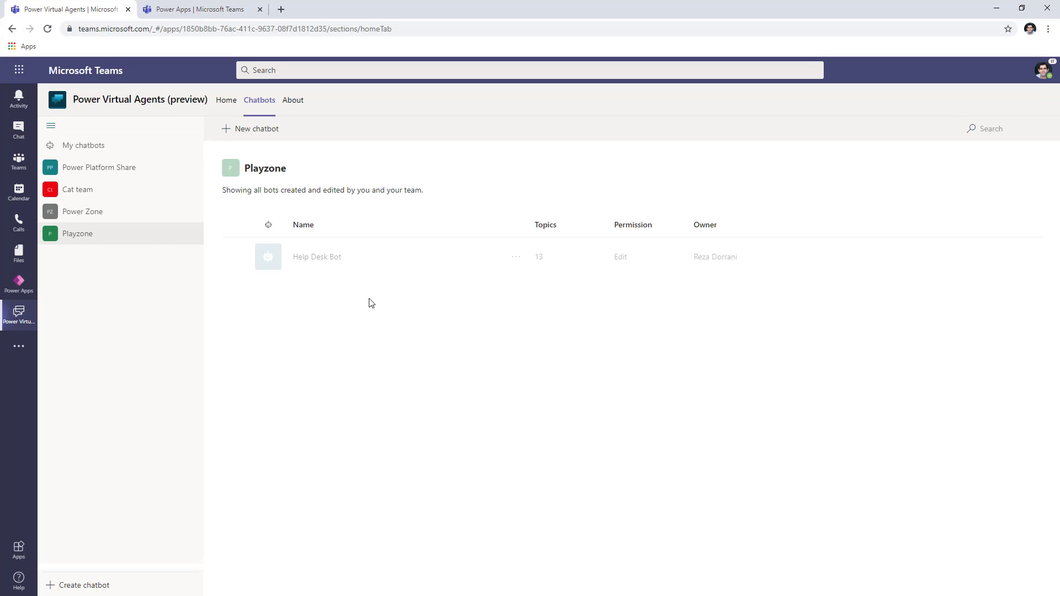
{"action": "left_click", "coordinate": [308, 260]}
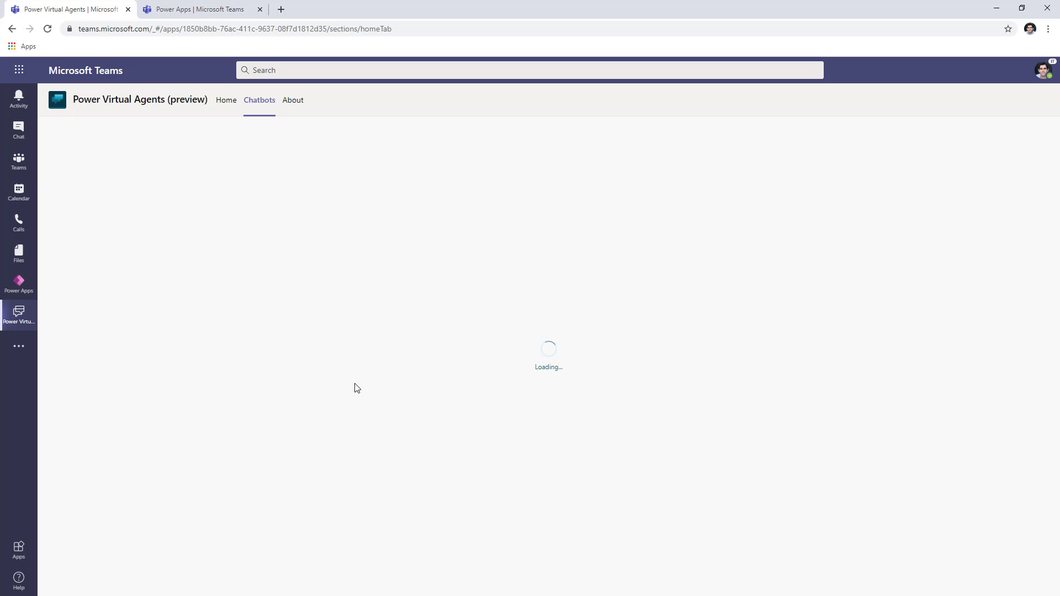
{"action": "left_click", "coordinate": [51, 169]}
{"action": "left_click", "coordinate": [55, 212]}
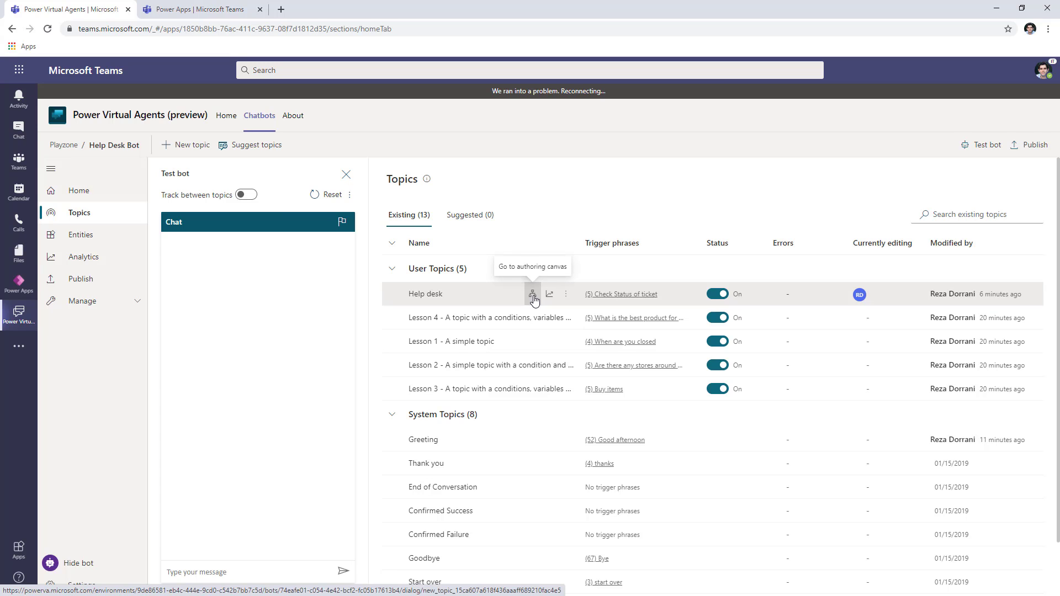
{"action": "left_click", "coordinate": [534, 298]}
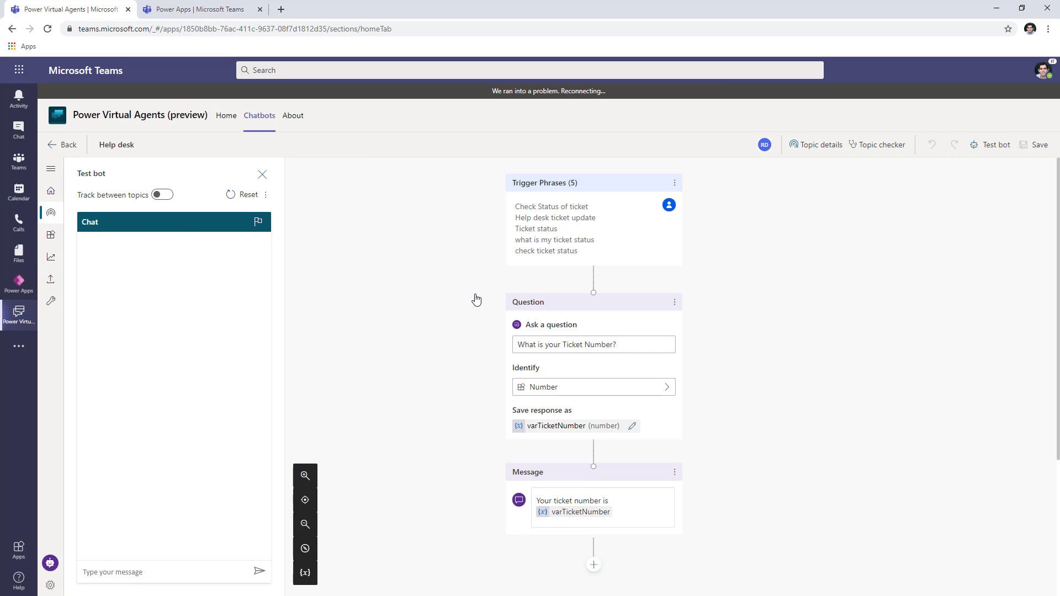
- Insert an action that calls the Help Desk Status flow between the ticket number question and the message
{"action": "scroll", "coordinate": [492, 317], "scroll_direction": "down", "scroll_amount": 3}
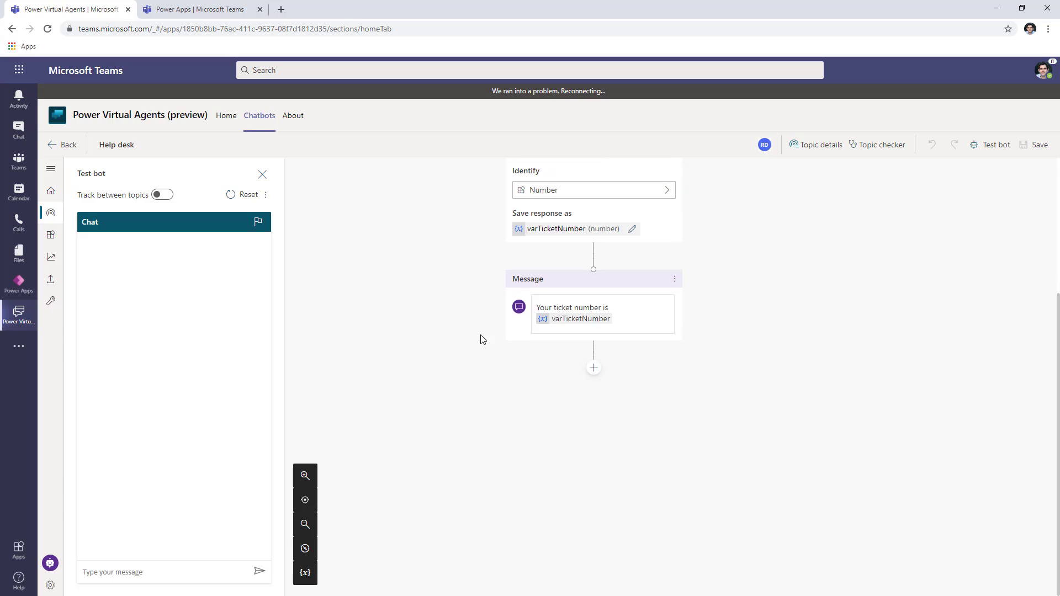
{"action": "scroll", "coordinate": [519, 338], "scroll_direction": "up", "scroll_amount": 2}
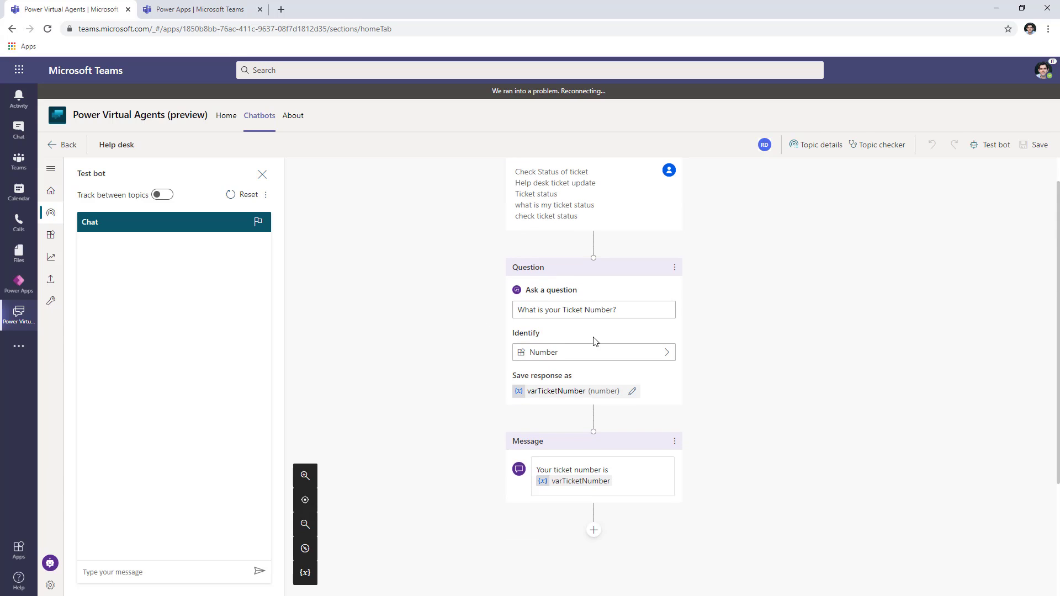
{"action": "left_click", "coordinate": [594, 419]}
{"action": "mouse_move", "coordinate": [578, 487]}
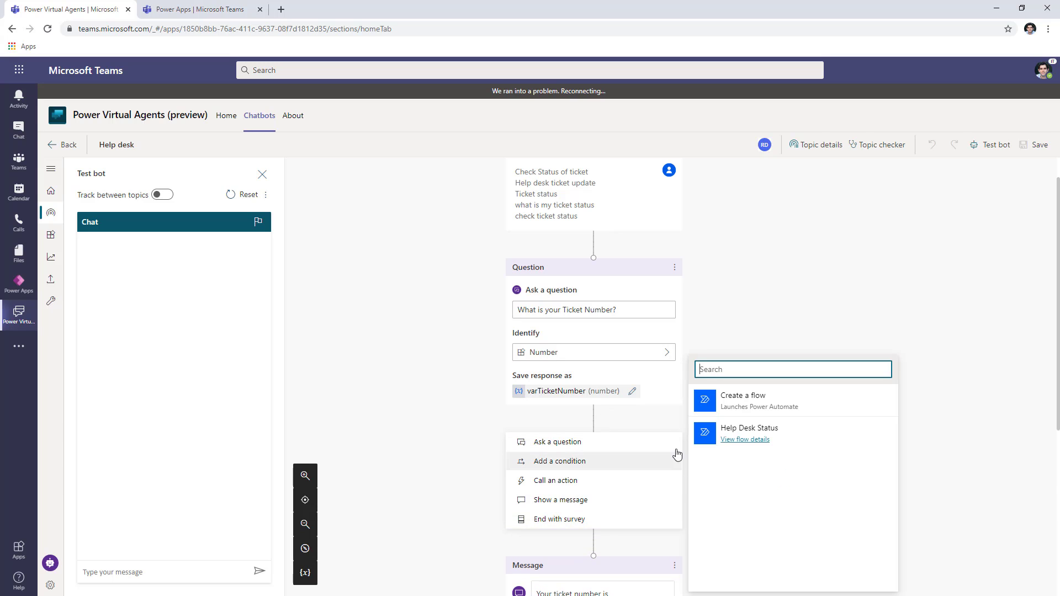
{"action": "left_click", "coordinate": [752, 436]}
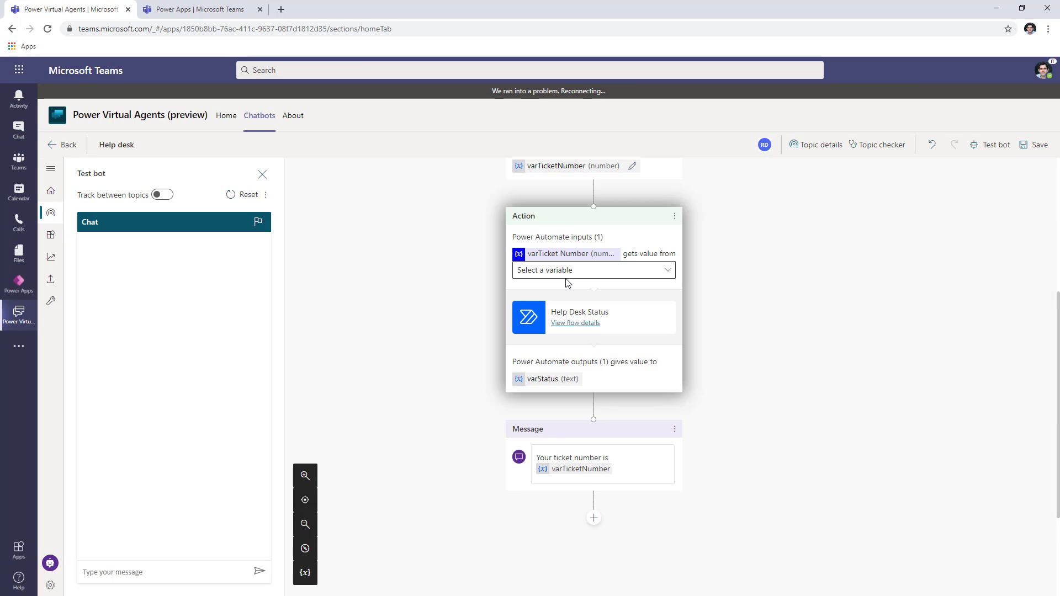
- Assign the varTicketNumber variable as the value of the Help Desk Status action's varTicket Number input
{"action": "scroll", "coordinate": [568, 284], "scroll_direction": "up", "scroll_amount": 1}
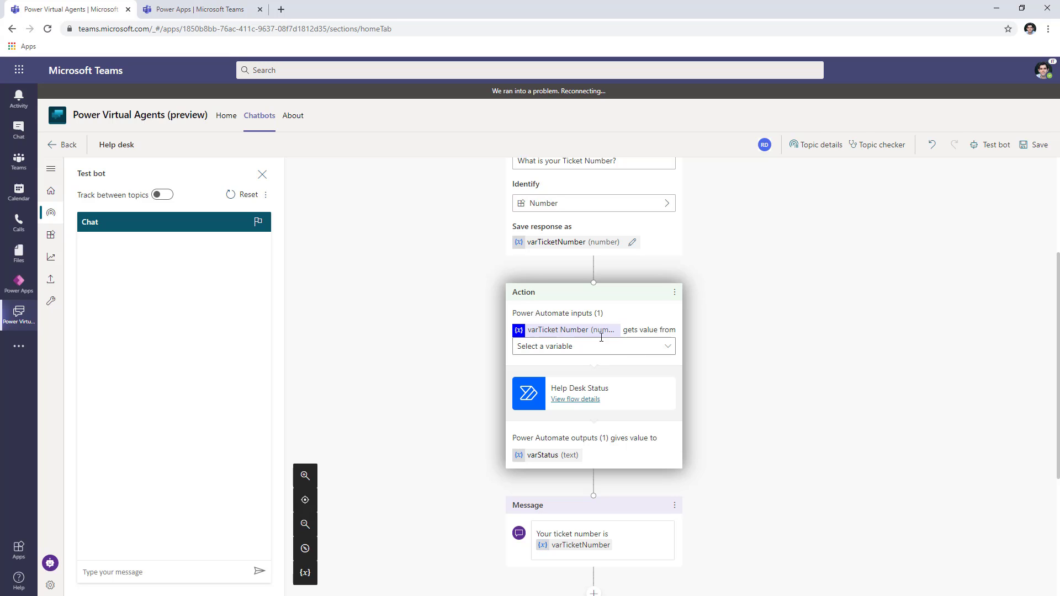
{"action": "left_click", "coordinate": [599, 351]}
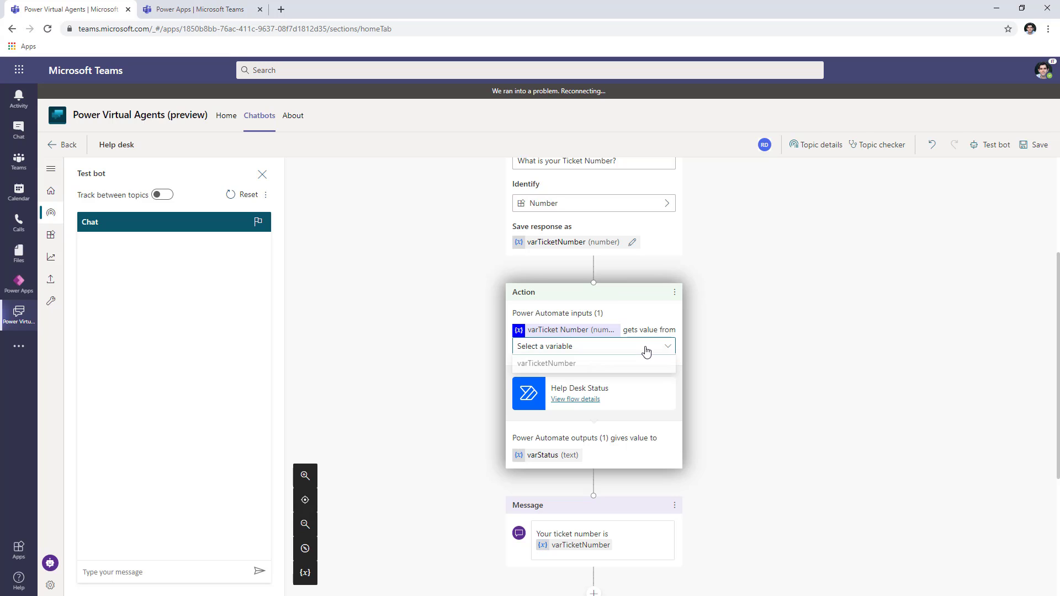
{"action": "left_click", "coordinate": [597, 365]}
{"action": "scroll", "coordinate": [595, 365], "scroll_direction": "up", "scroll_amount": 2}
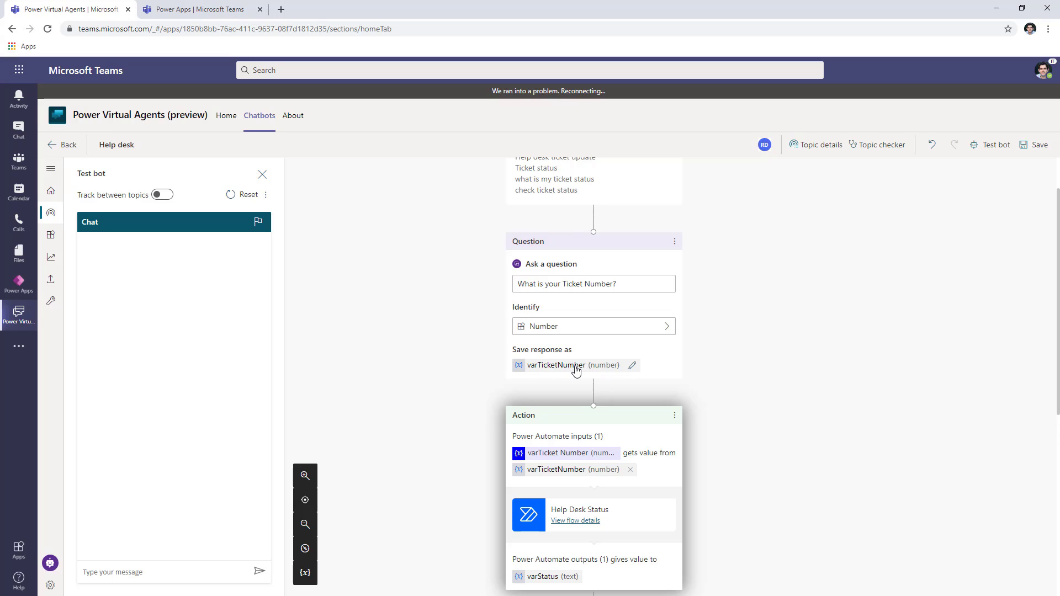
{"action": "scroll", "coordinate": [571, 341], "scroll_direction": "down", "scroll_amount": 1}
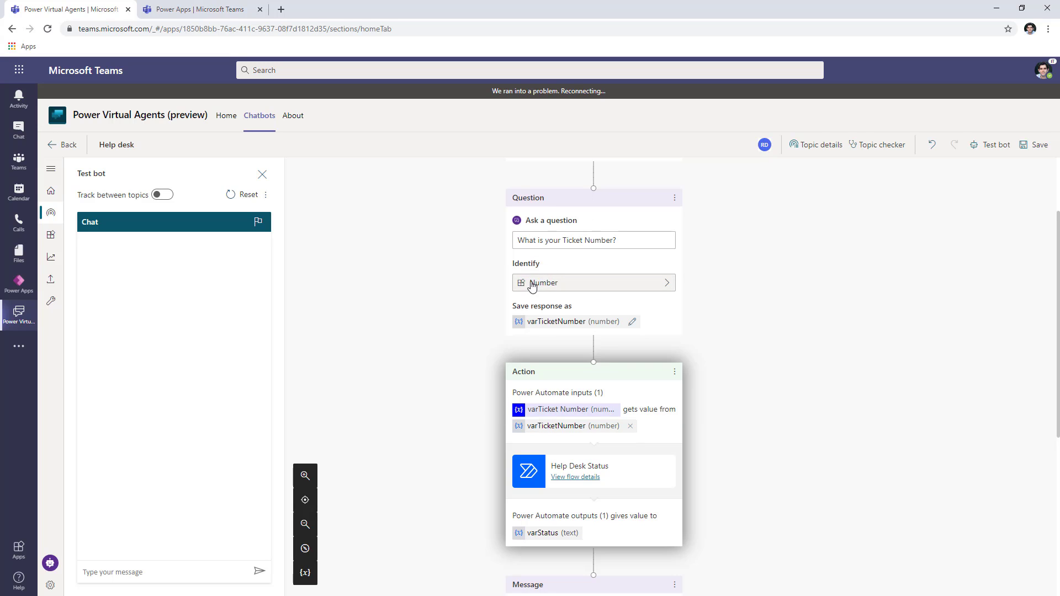
- Add a line "Your ticket status is" followed by the varStatus variable to the topic's message, and save the topic
{"action": "scroll", "coordinate": [554, 458], "scroll_direction": "down", "scroll_amount": 5}
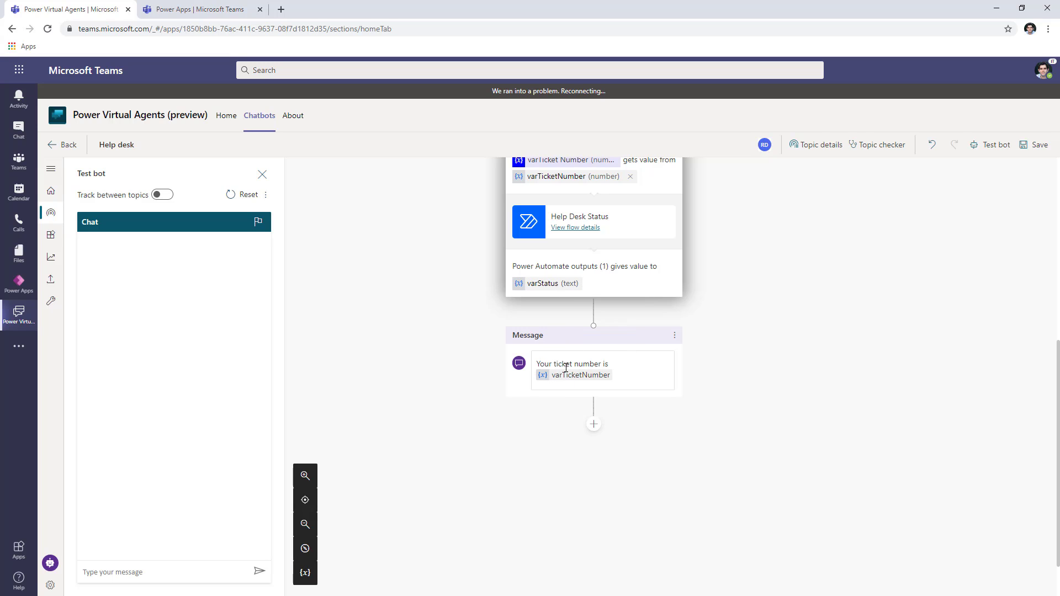
{"action": "left_click", "coordinate": [621, 377]}
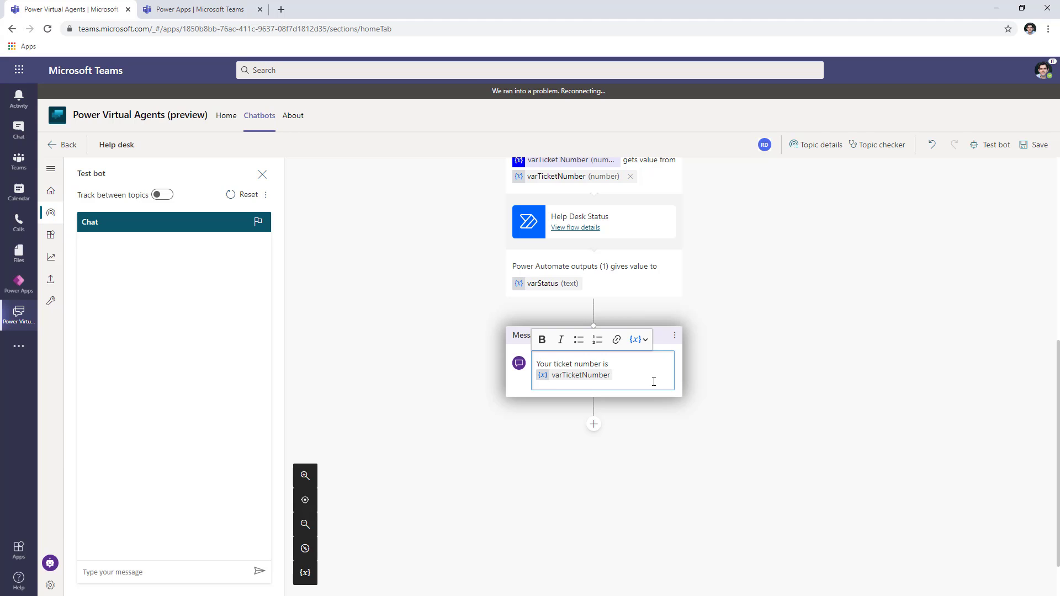
{"action": "key", "text": "Return"}
{"action": "key", "text": "Return"}
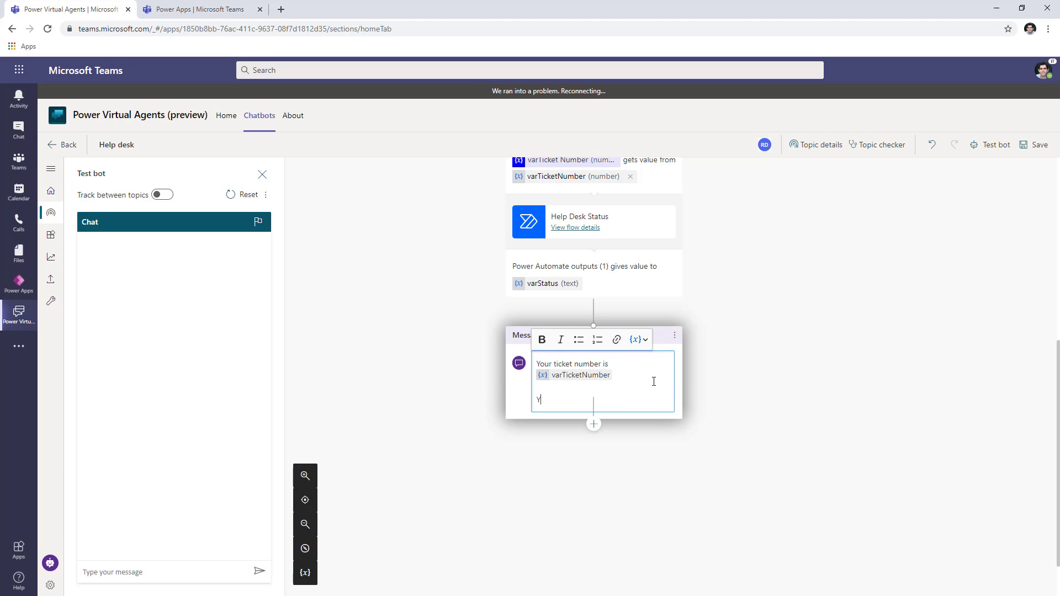
{"action": "type", "text": "Your ticket stat"}
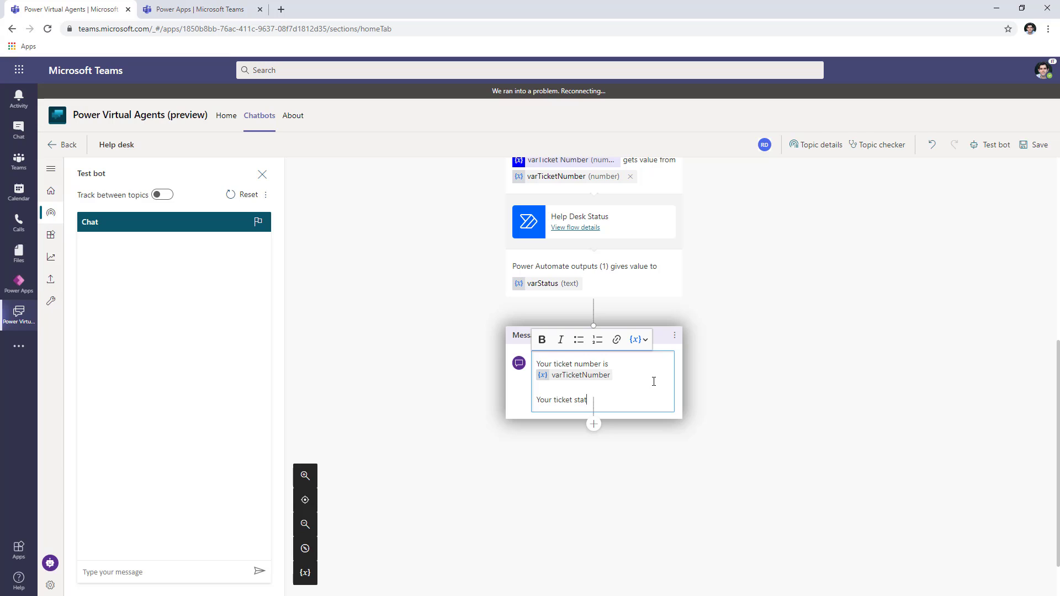
{"action": "type", "text": "us is"}
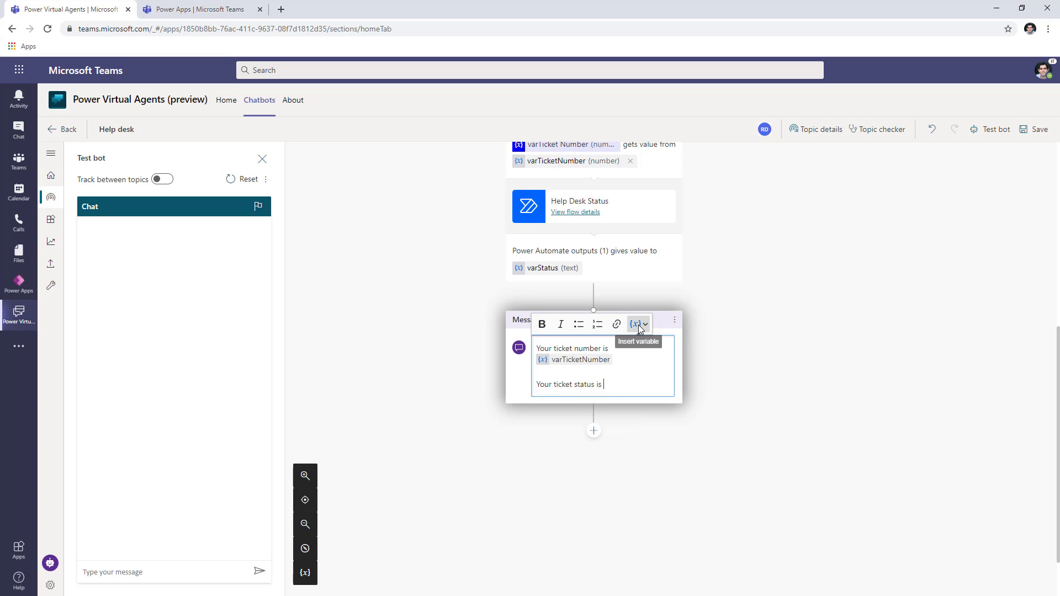
{"action": "left_click", "coordinate": [638, 324]}
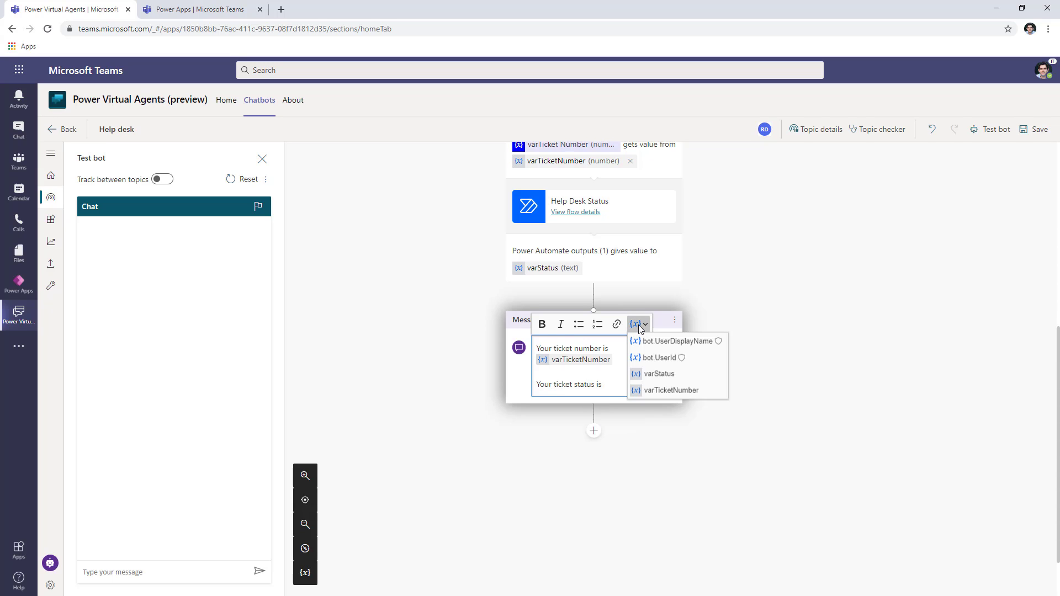
{"action": "left_click", "coordinate": [671, 372]}
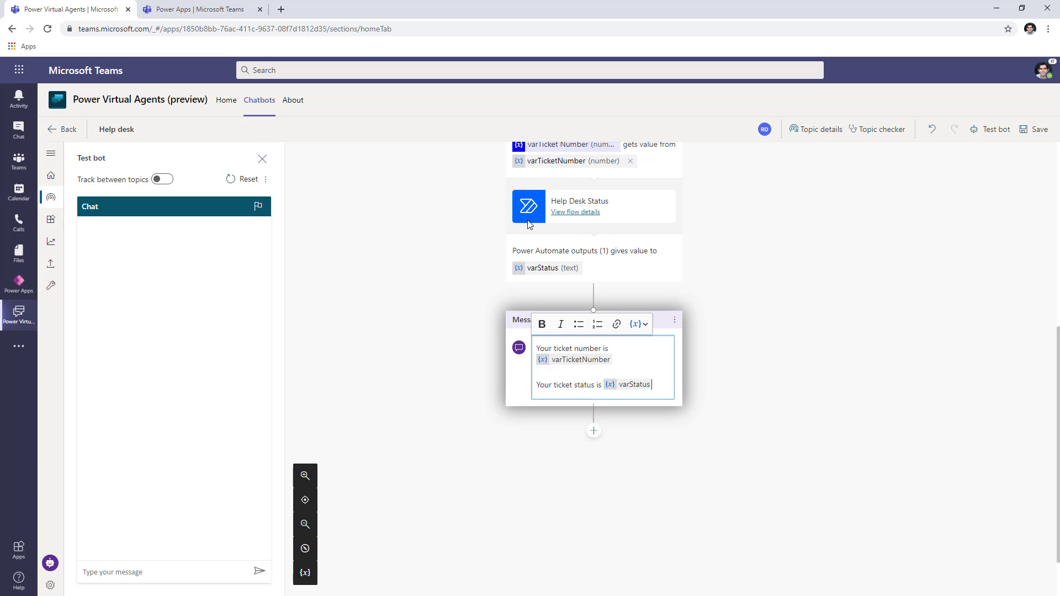
{"action": "left_click", "coordinate": [1034, 129]}
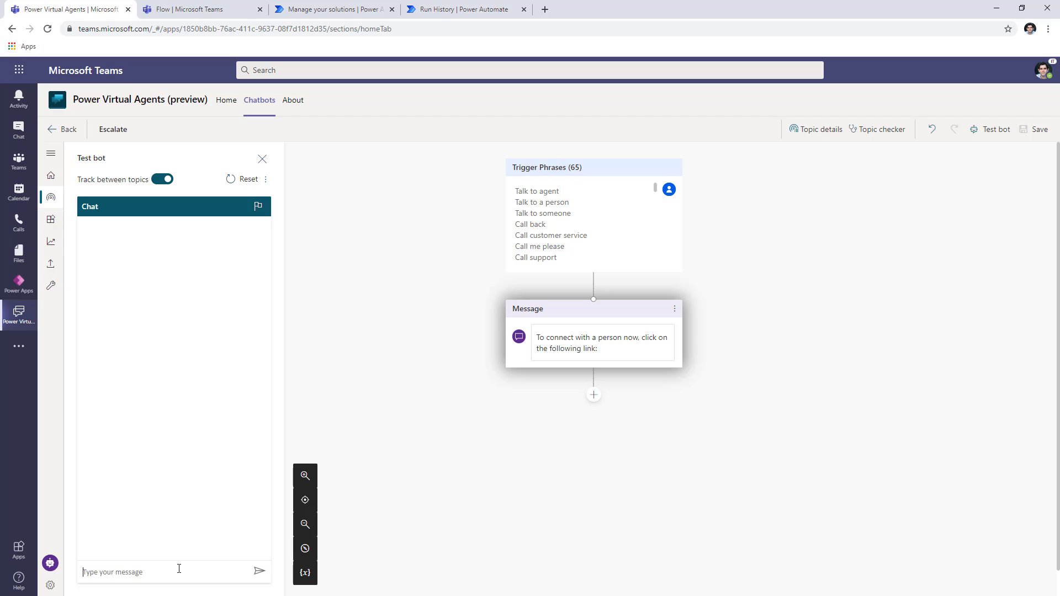
- Test the bot by sending "Hi", "ticket status" and "my ticket number is 4" in the test chat
{"action": "type", "text": "Hi"}
{"action": "key", "text": "Return"}
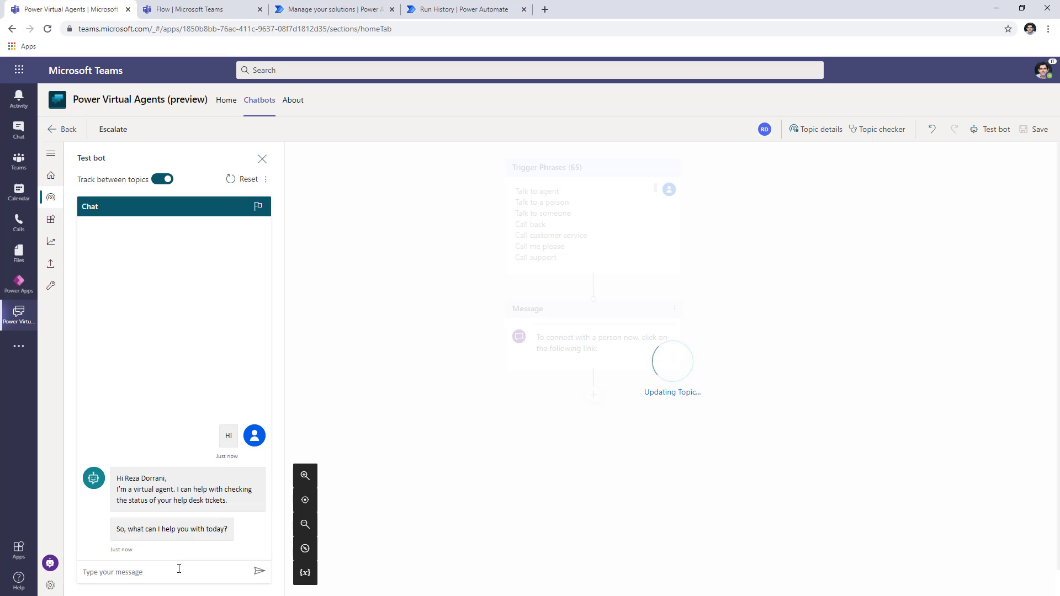
{"action": "type", "text": "ticket stat"}
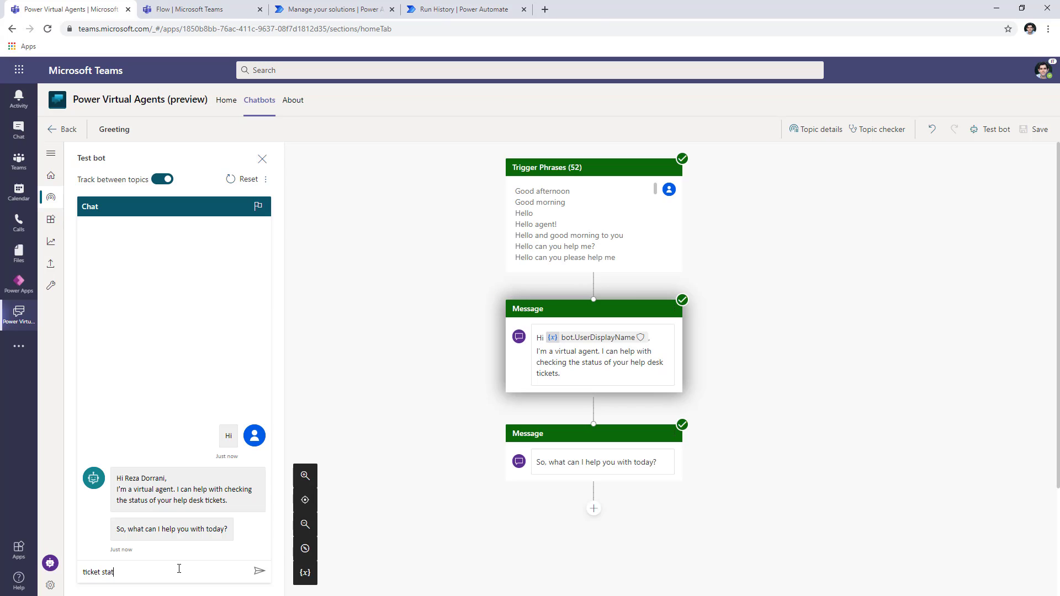
{"action": "type", "text": "us"}
{"action": "key", "text": "Return"}
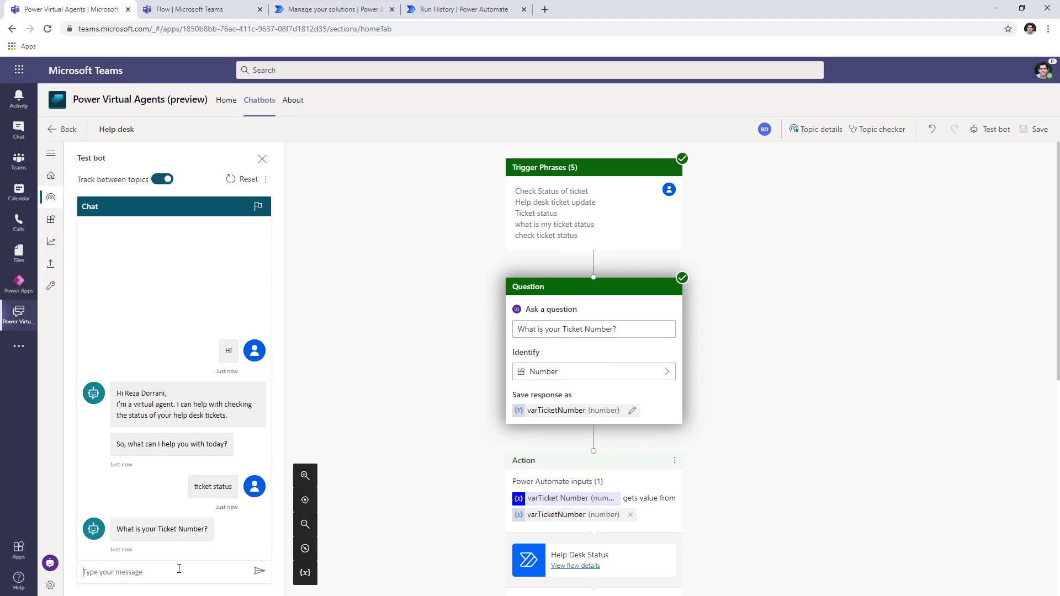
{"action": "type", "text": "my ticket number is 4"}
{"action": "key", "text": "Return"}
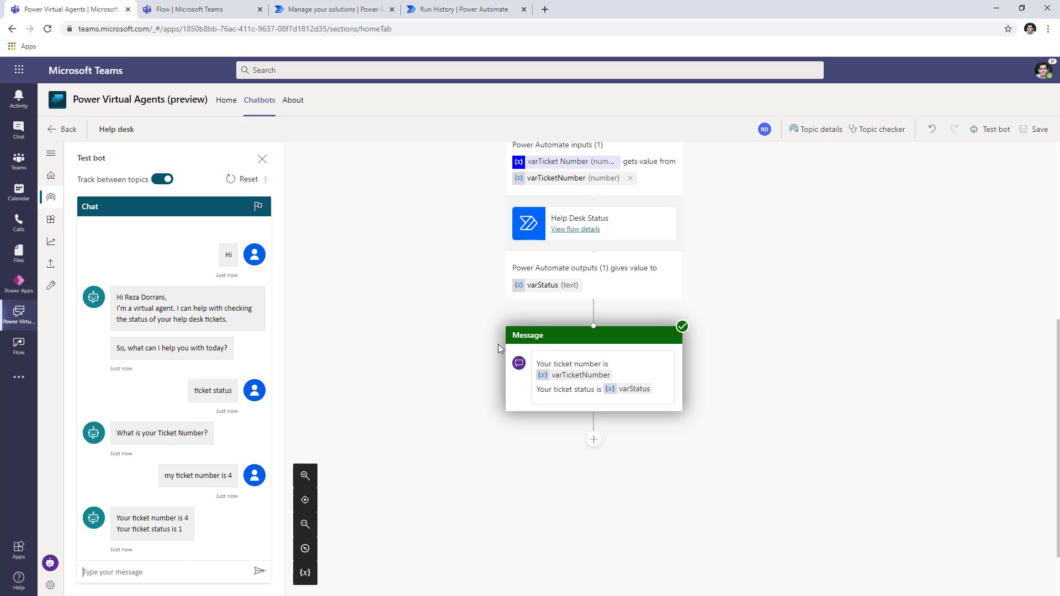
- Open the Help Desk Status flow's latest run from its details and examine its Apply to each action
{"action": "scroll", "coordinate": [497, 331], "scroll_direction": "up", "scroll_amount": 3}
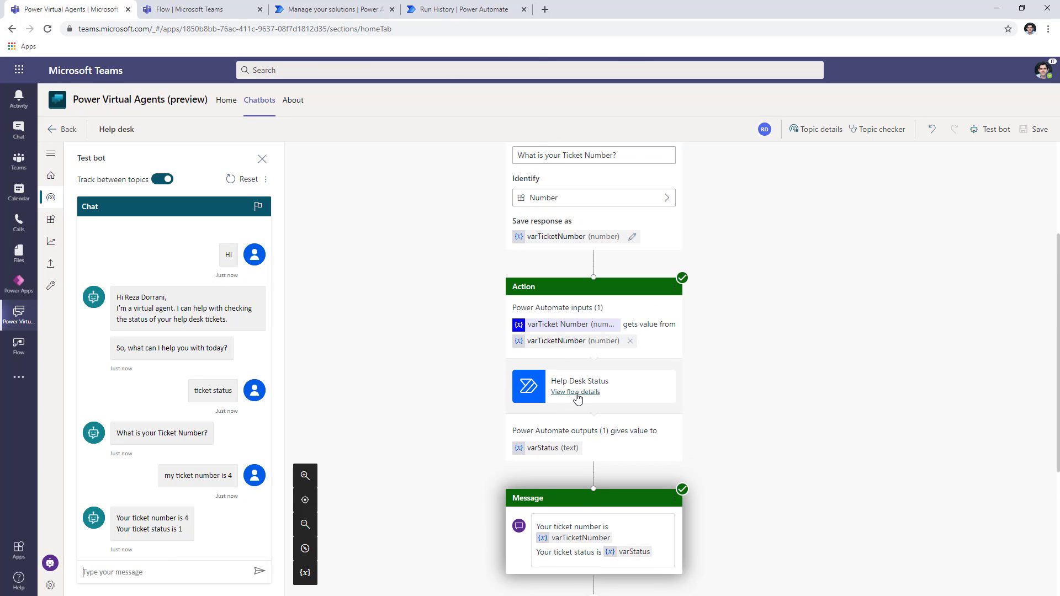
{"action": "left_click", "coordinate": [575, 396]}
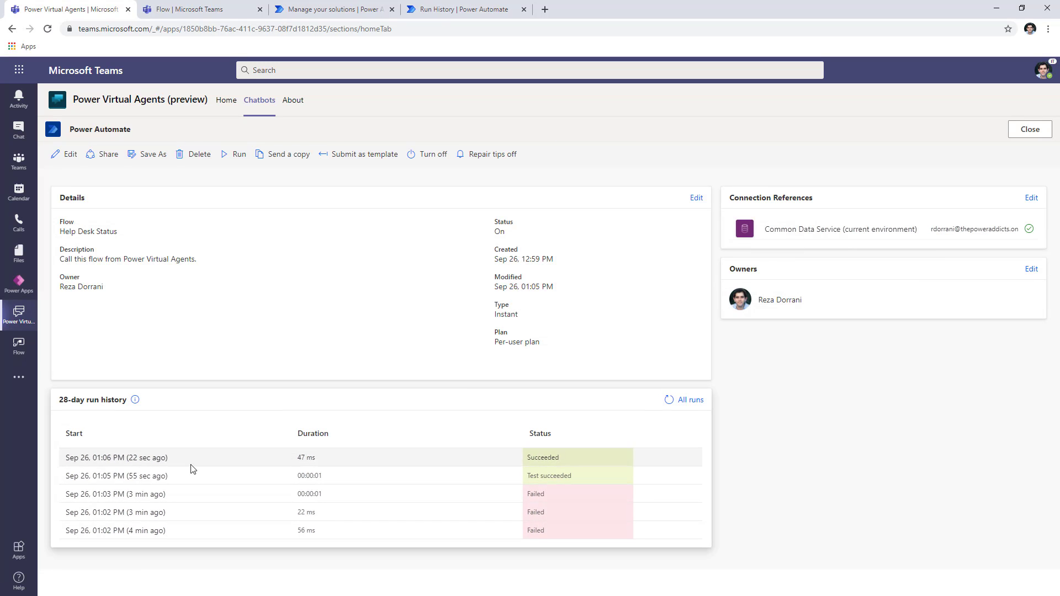
{"action": "left_click", "coordinate": [153, 458]}
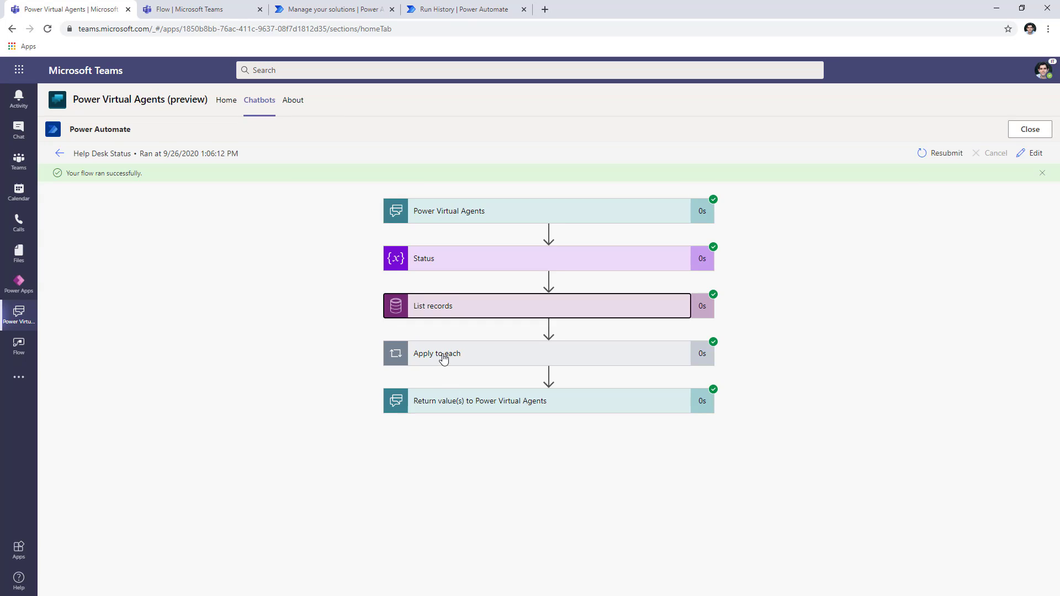
{"action": "left_click", "coordinate": [442, 356]}
{"action": "left_click", "coordinate": [483, 413]}
{"action": "scroll", "coordinate": [717, 513], "scroll_direction": "down", "scroll_amount": 3}
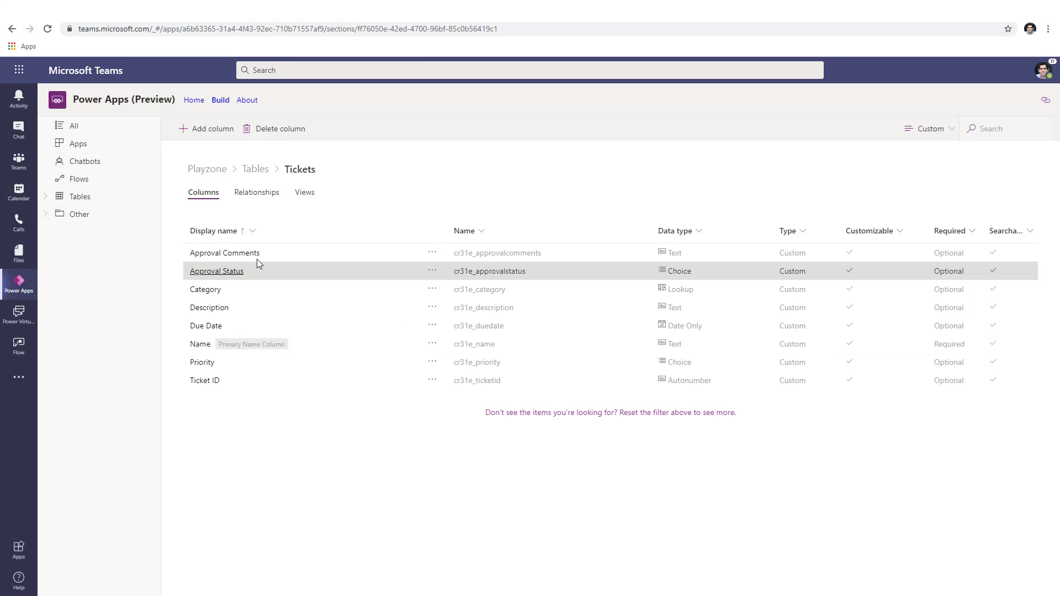
- Inspect the Approval Status column's choices in the Tickets table, including the Approved item's underlying value, and close without changes
{"action": "left_click", "coordinate": [432, 272]}
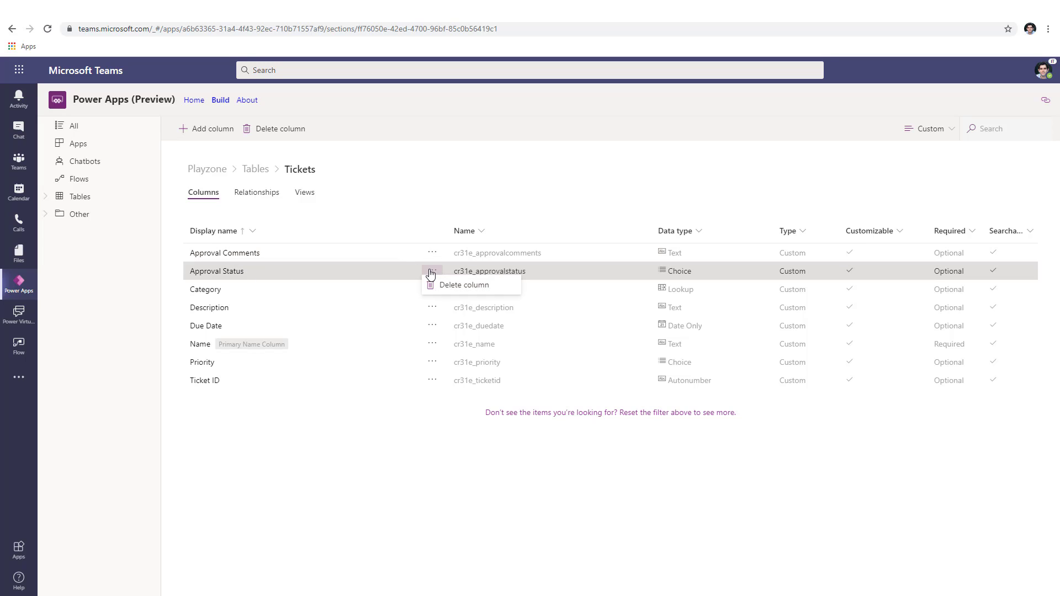
{"action": "left_click", "coordinate": [226, 273]}
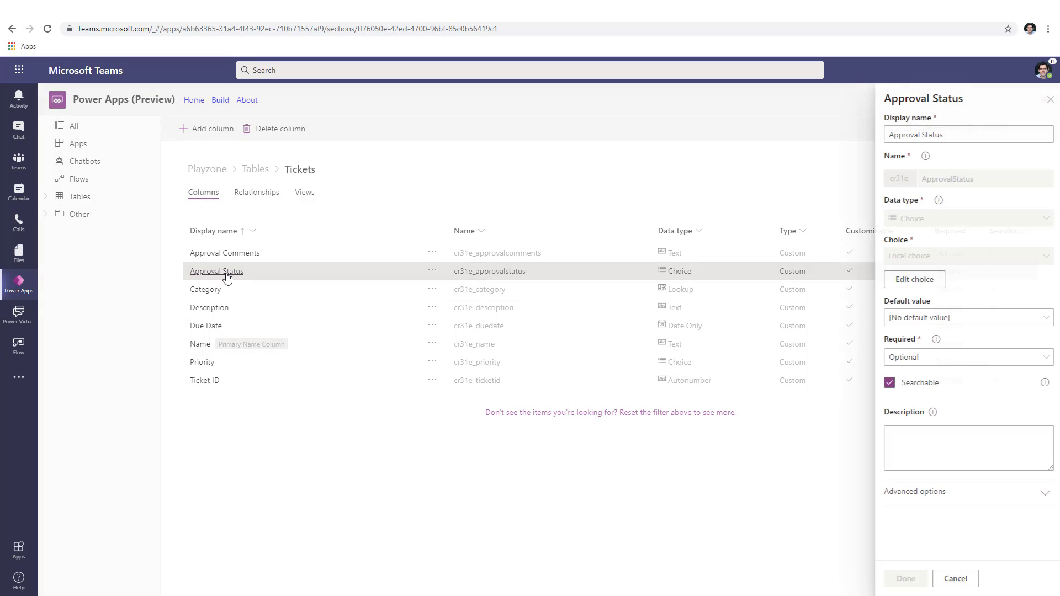
{"action": "left_click", "coordinate": [927, 280]}
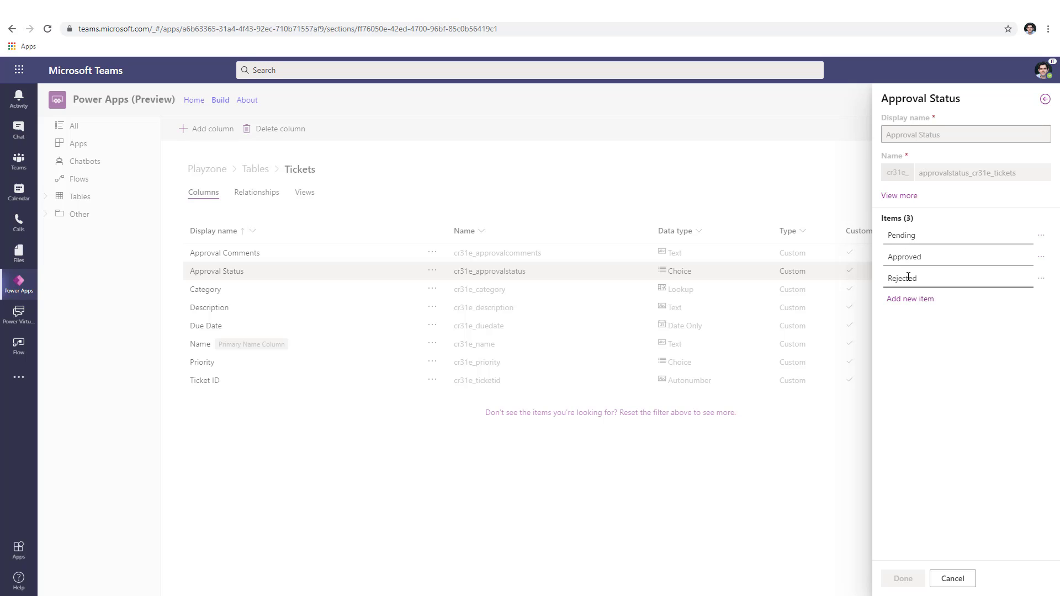
{"action": "left_click", "coordinate": [1040, 258]}
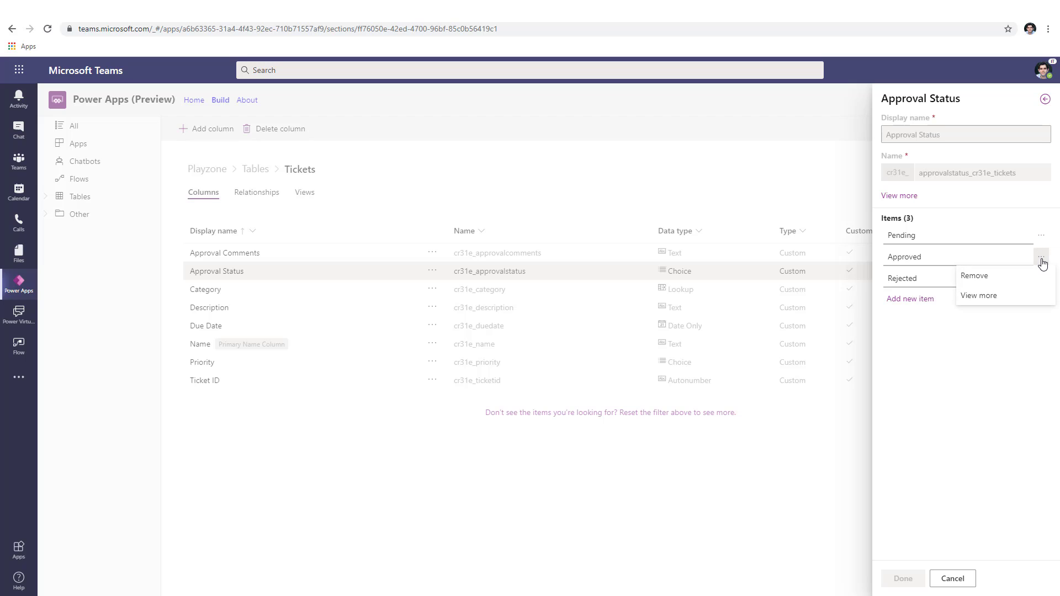
{"action": "left_click", "coordinate": [986, 295]}
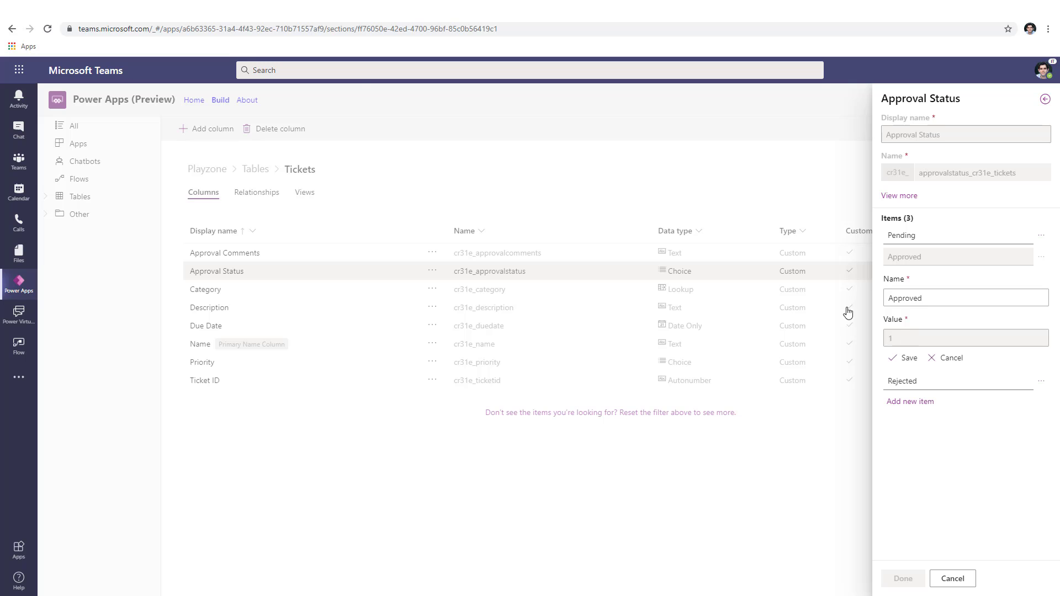
{"action": "left_click", "coordinate": [953, 579]}
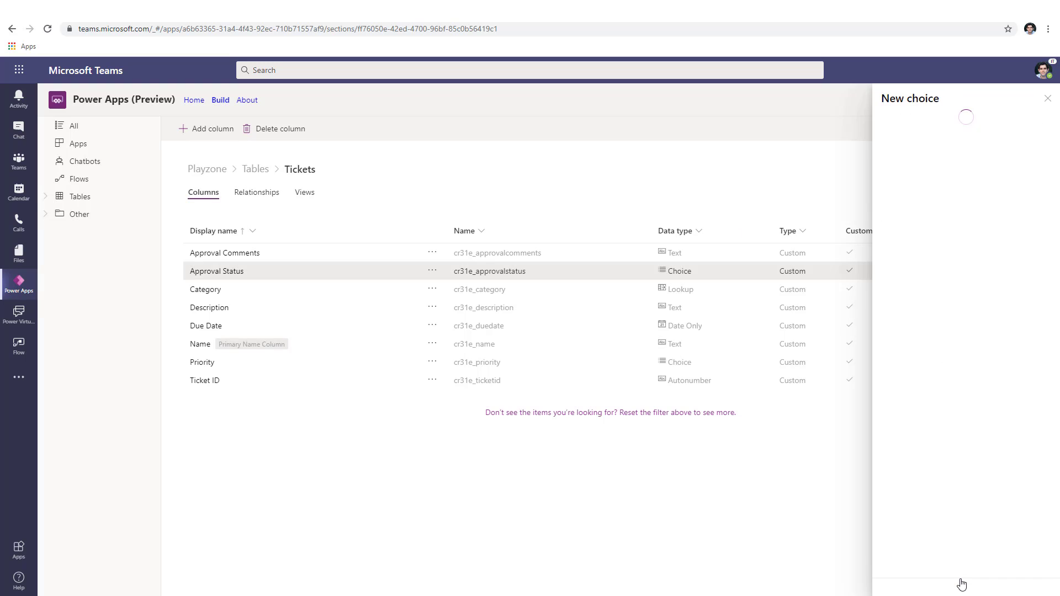
- Check ticket number 4 in the Playzone team's Help Desk App and return to the Help Desk Status flow
{"action": "left_click", "coordinate": [19, 160]}
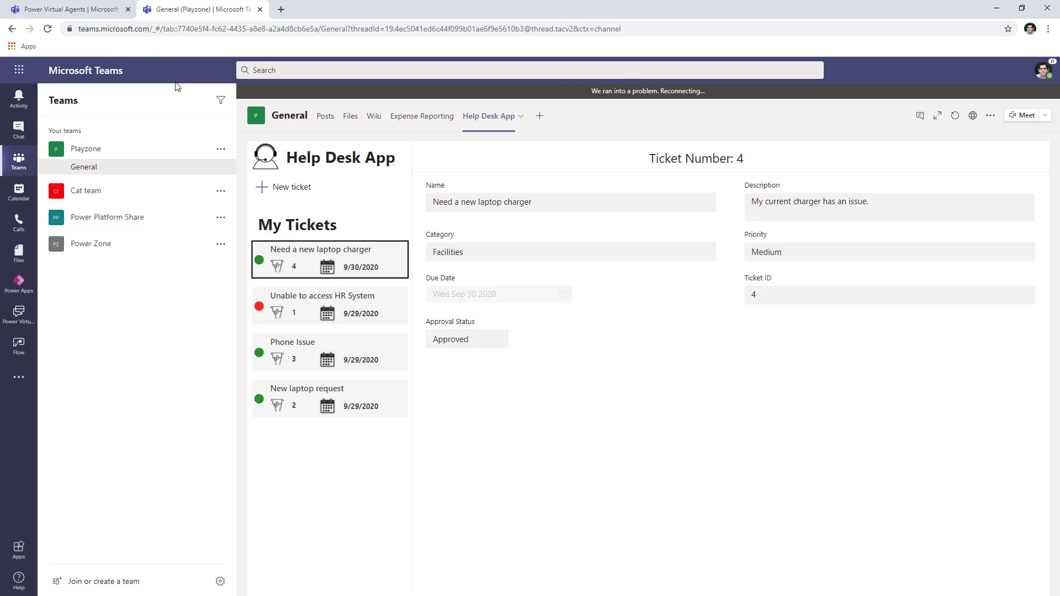
{"action": "left_click", "coordinate": [72, 8]}
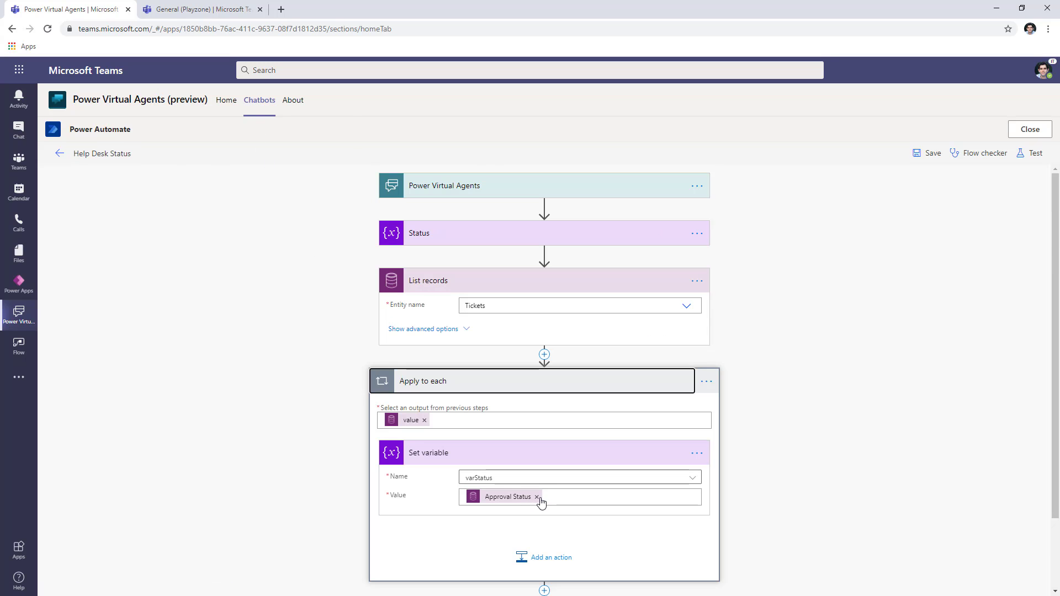
- Clear the Set variable action's value and reselect Approval Status from the List records dynamic content
{"action": "left_click", "coordinate": [538, 497]}
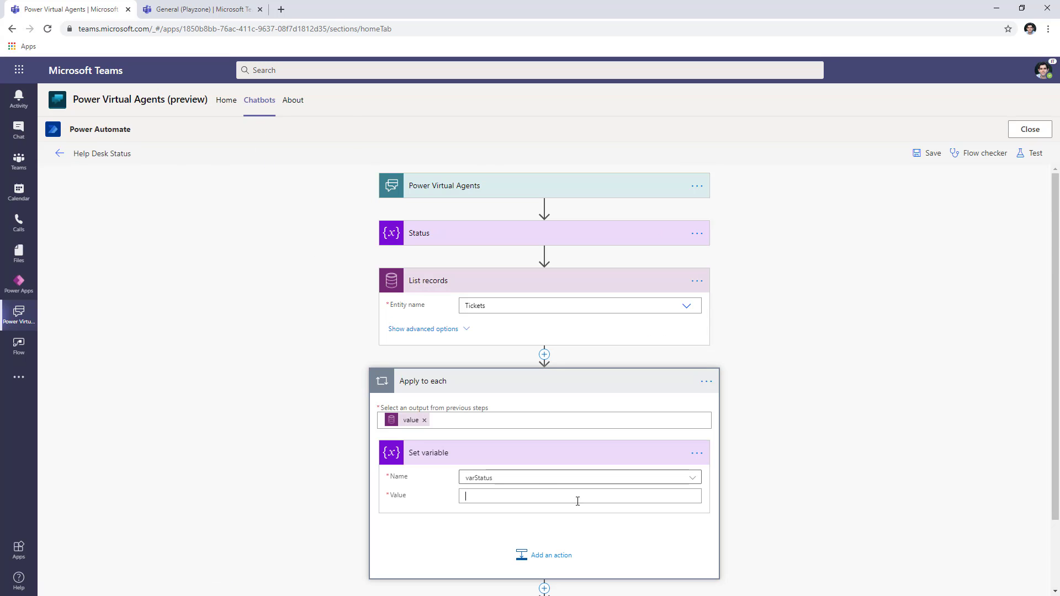
{"action": "scroll", "coordinate": [821, 482], "scroll_direction": "down", "scroll_amount": 3}
{"action": "left_click", "coordinate": [788, 424]}
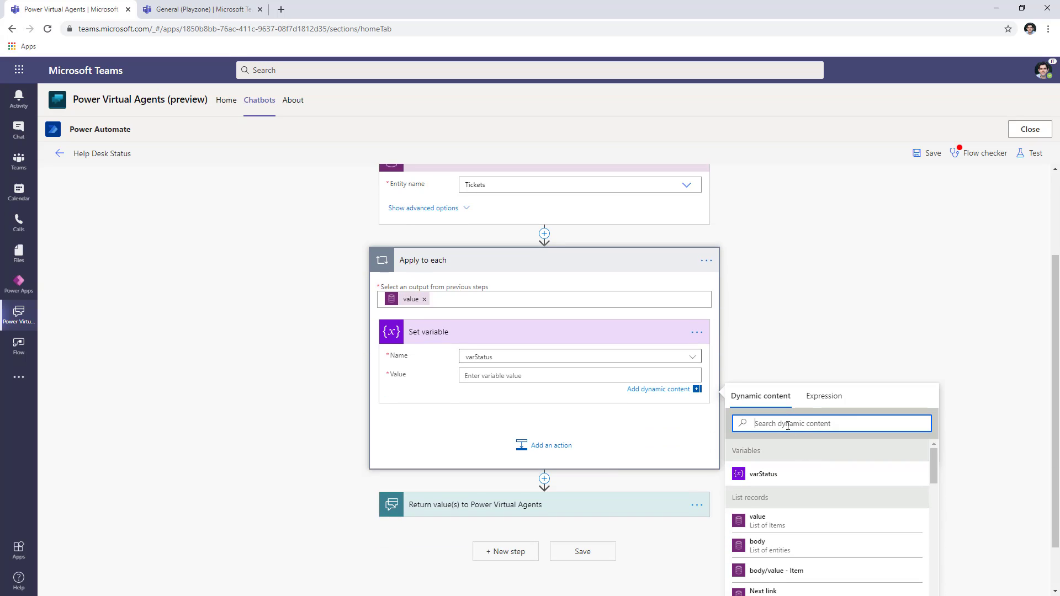
{"action": "type", "text": "a"}
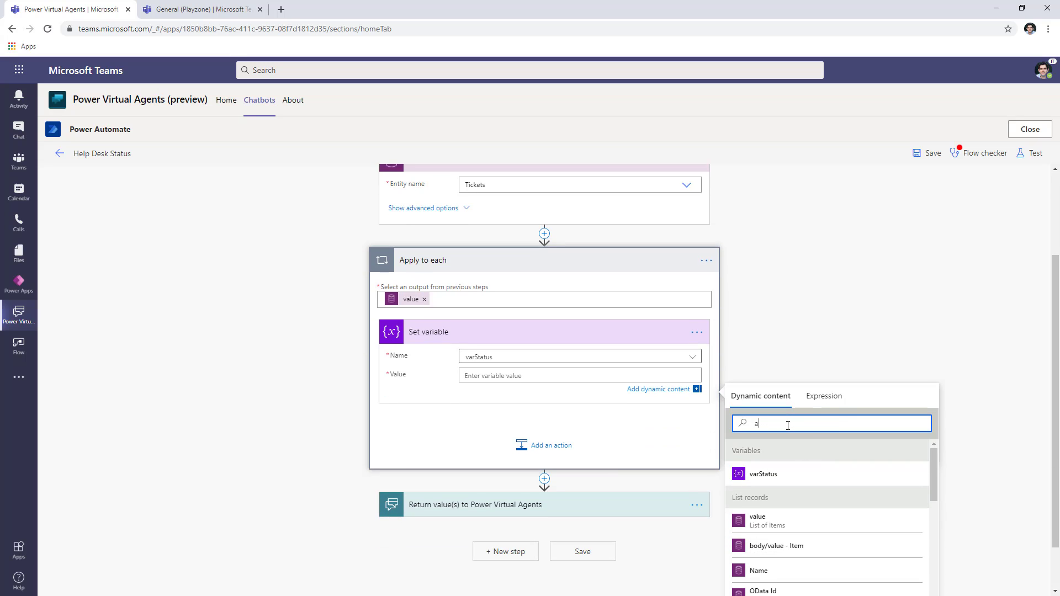
{"action": "type", "text": "ppro"}
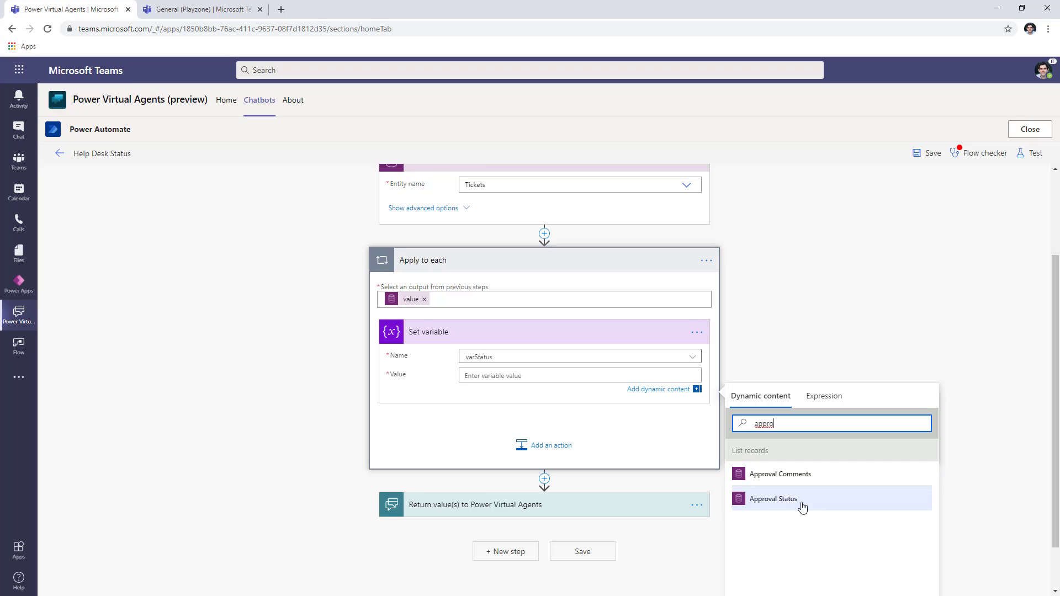
{"action": "left_click", "coordinate": [758, 502]}
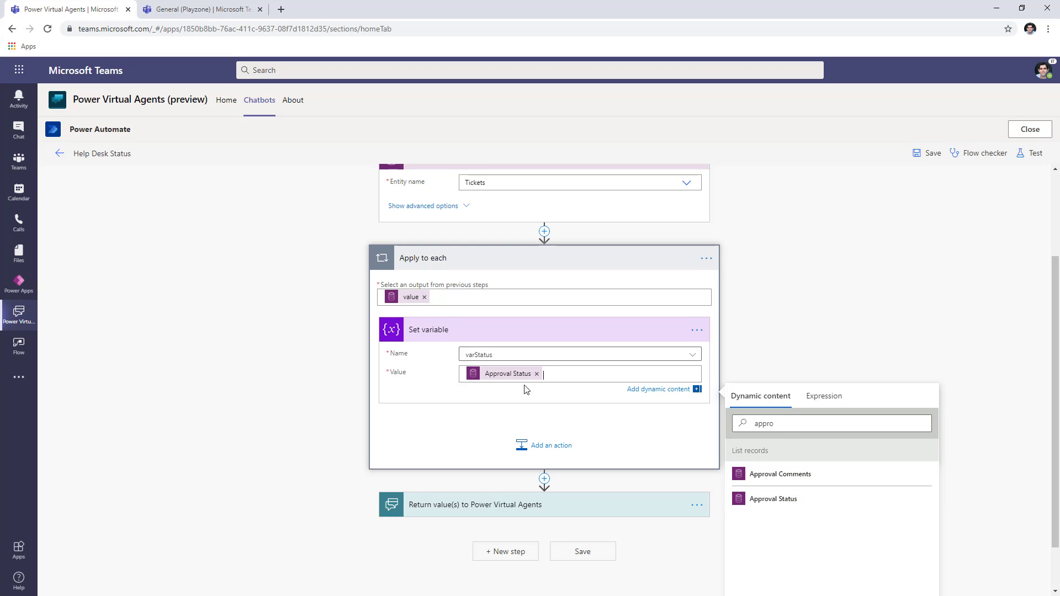
{"action": "left_click", "coordinate": [756, 256]}
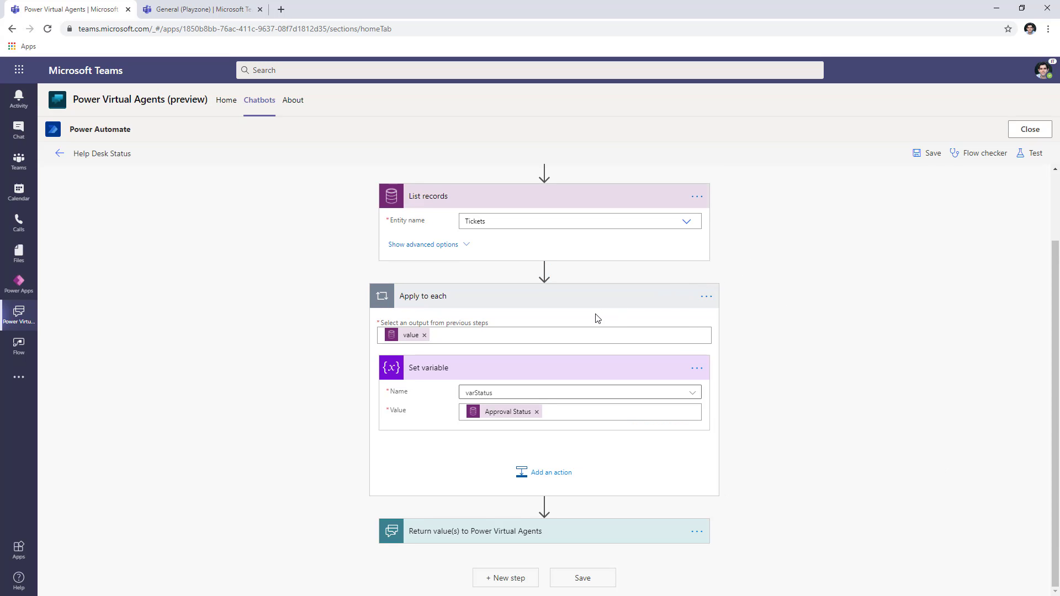
- Insert a Compose action between List records and Apply to each, using the List records body as its inputs
{"action": "scroll", "coordinate": [570, 322], "scroll_direction": "up", "scroll_amount": 2}
{"action": "left_click", "coordinate": [544, 355]}
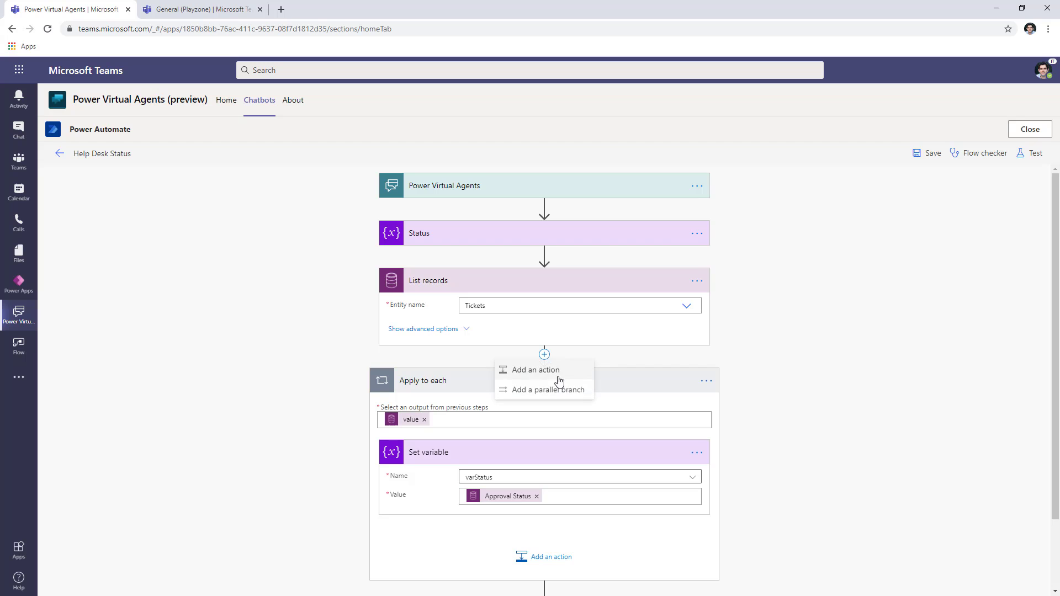
{"action": "left_click", "coordinate": [549, 367]}
{"action": "type", "text": "compo"}
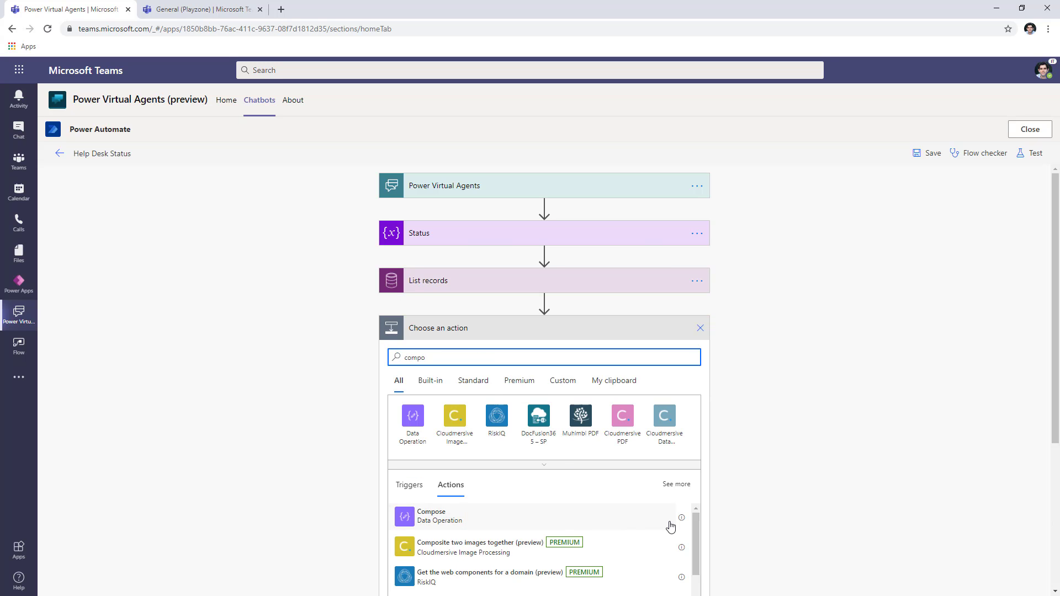
{"action": "left_click", "coordinate": [618, 520]}
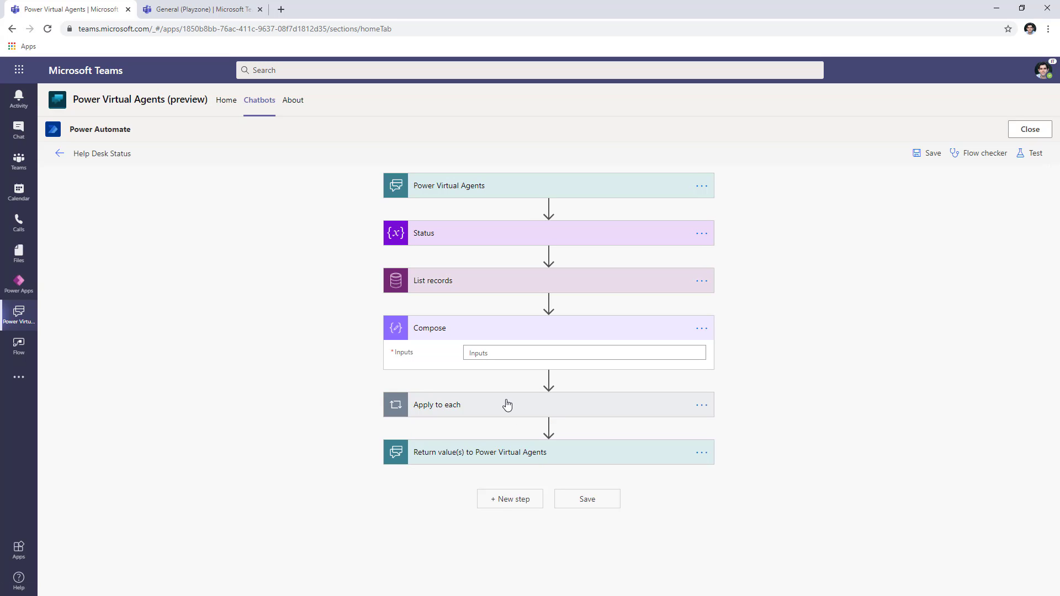
{"action": "left_click", "coordinate": [491, 354]}
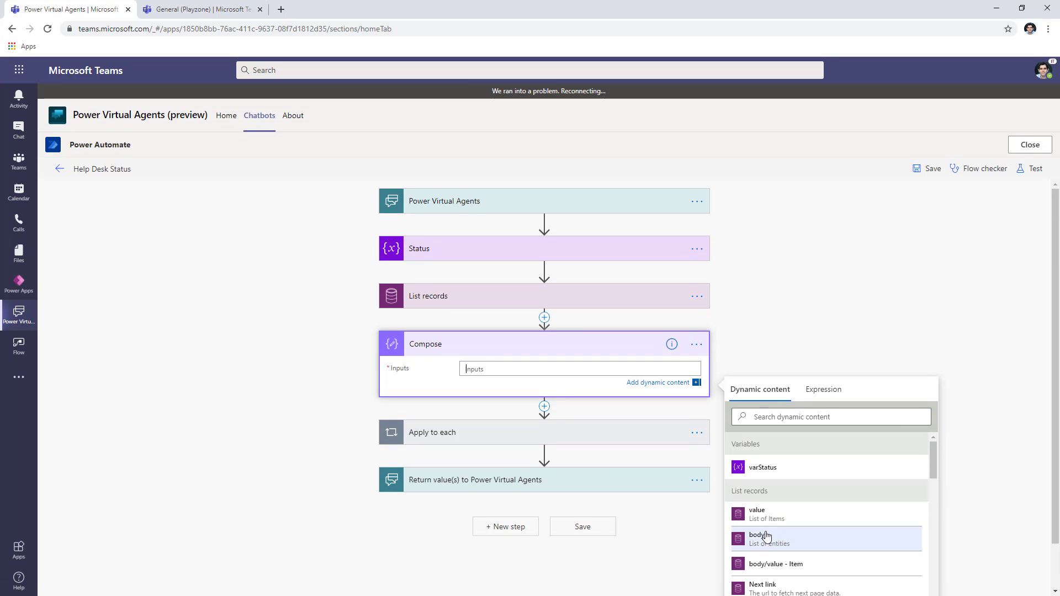
{"action": "left_click", "coordinate": [767, 537]}
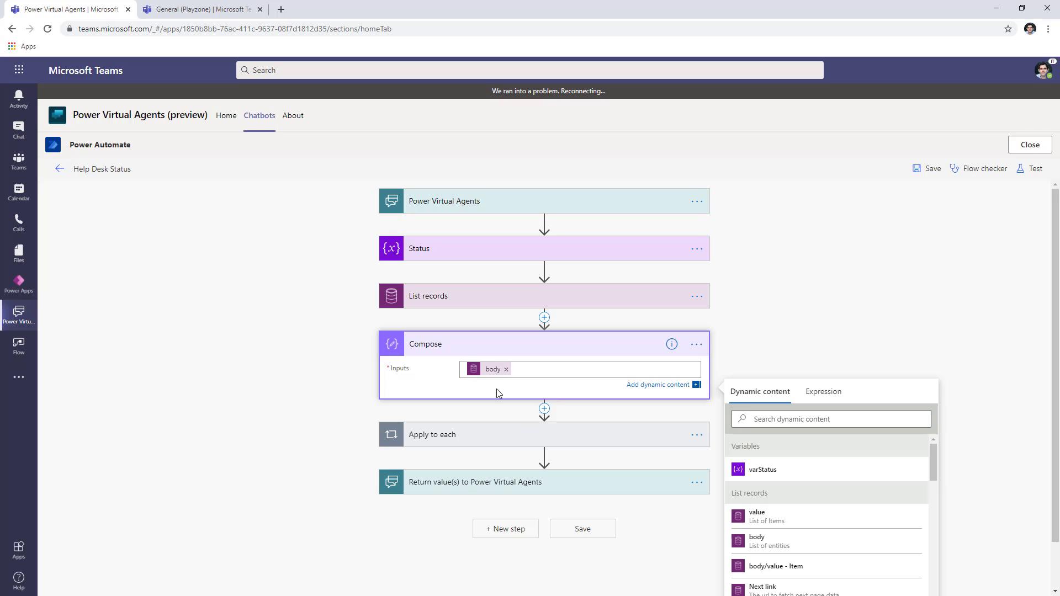
- Save and test the flow using data from a previous run, and inspect the List records outputs
{"action": "left_click", "coordinate": [1031, 169]}
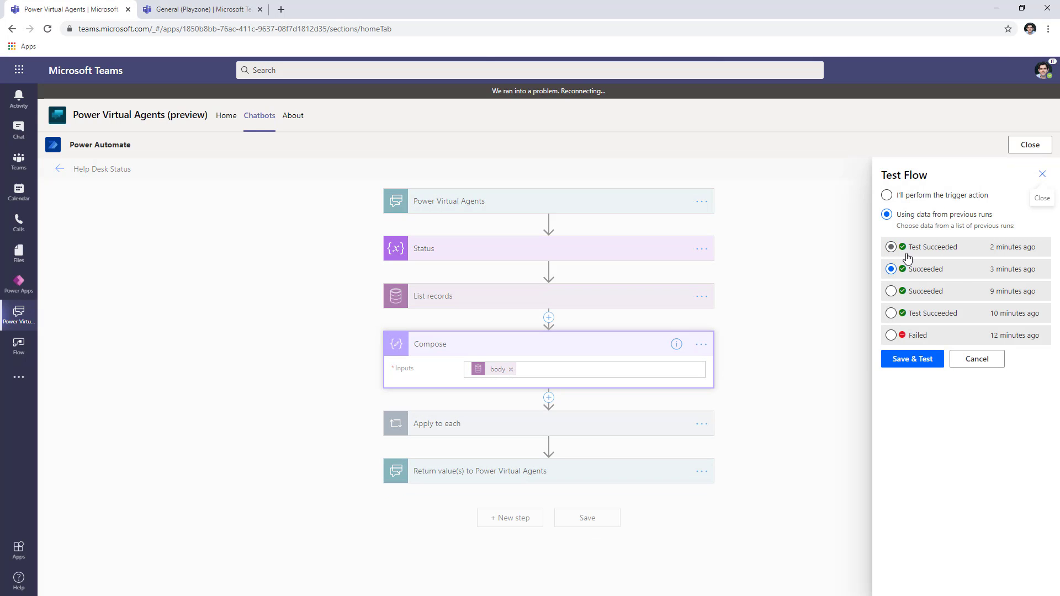
{"action": "left_click", "coordinate": [920, 368]}
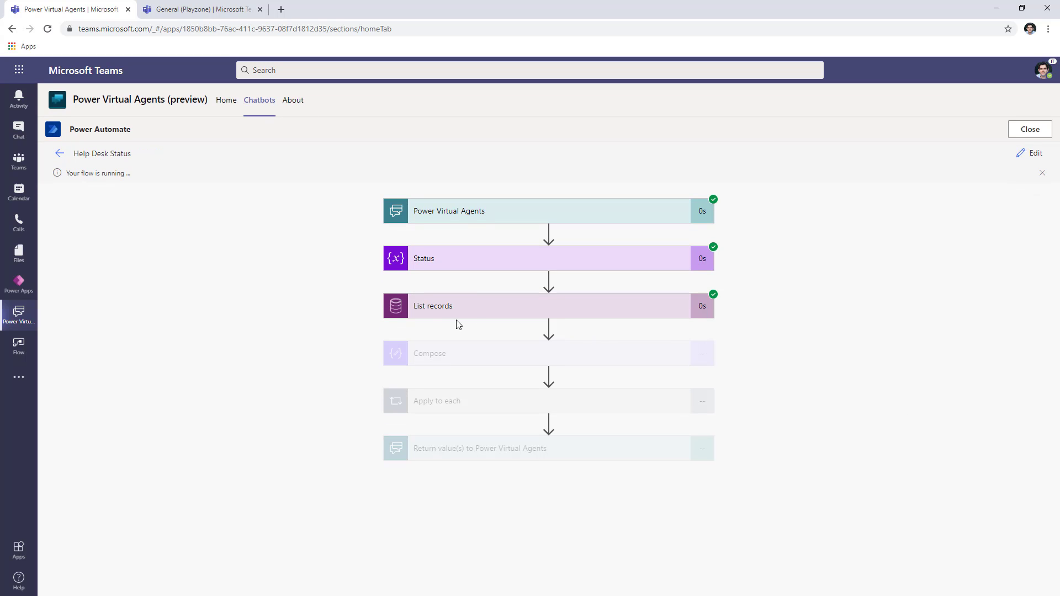
{"action": "left_click", "coordinate": [425, 309]}
{"action": "scroll", "coordinate": [428, 343], "scroll_direction": "down", "scroll_amount": 2}
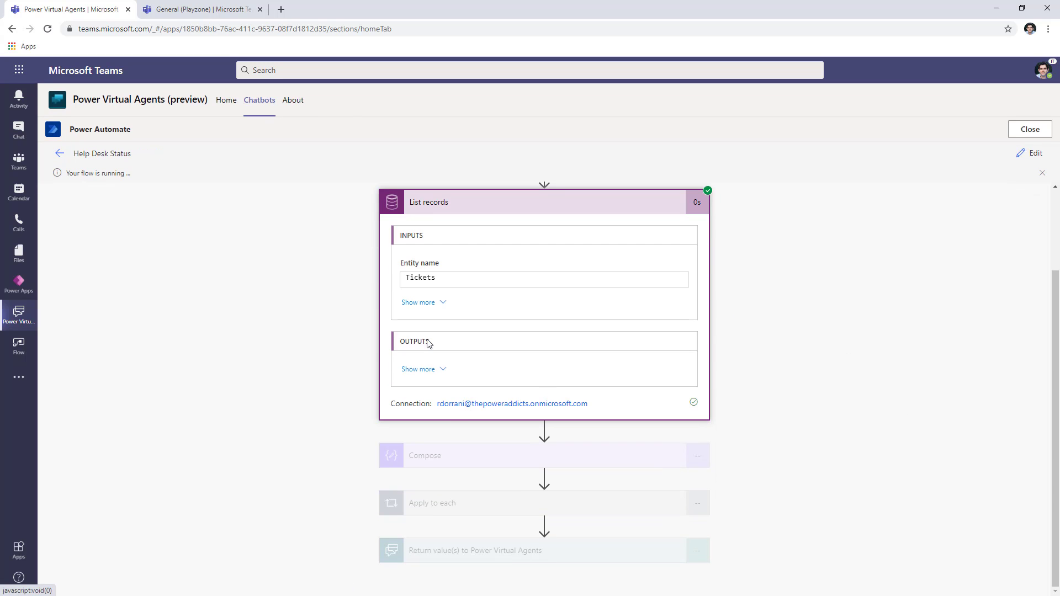
{"action": "left_click", "coordinate": [437, 368]}
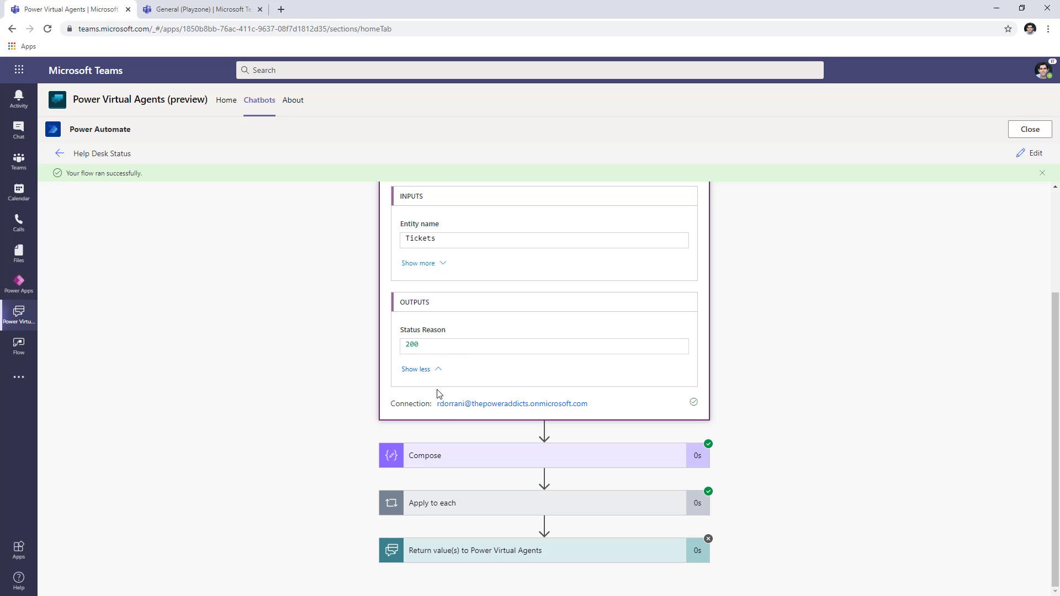
- Expand the Compose action in the test run and copy its entire output JSON
{"action": "left_click", "coordinate": [459, 458]}
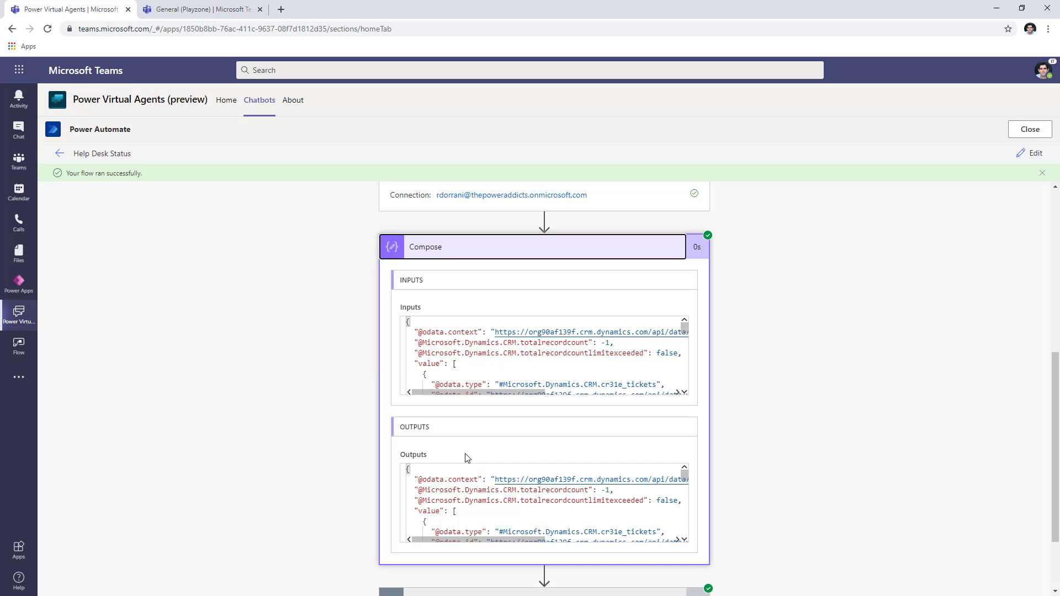
{"action": "scroll", "coordinate": [464, 475], "scroll_direction": "down", "scroll_amount": 5}
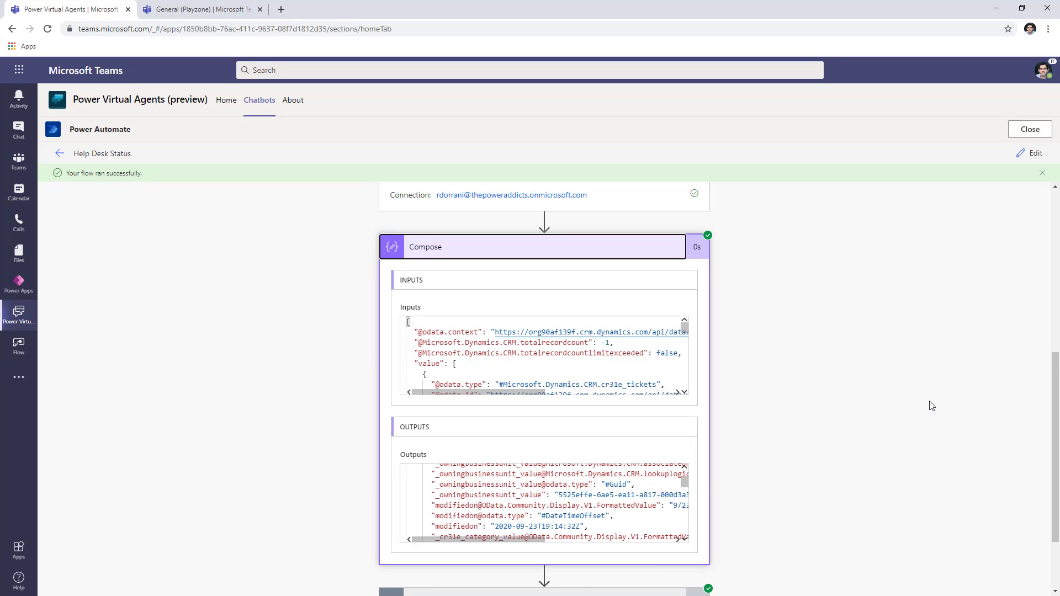
{"action": "scroll", "coordinate": [932, 405], "scroll_direction": "up", "scroll_amount": 4}
{"action": "scroll", "coordinate": [478, 426], "scroll_direction": "down", "scroll_amount": 4}
{"action": "scroll", "coordinate": [861, 403], "scroll_direction": "down", "scroll_amount": 3}
{"action": "scroll", "coordinate": [473, 404], "scroll_direction": "down", "scroll_amount": 1}
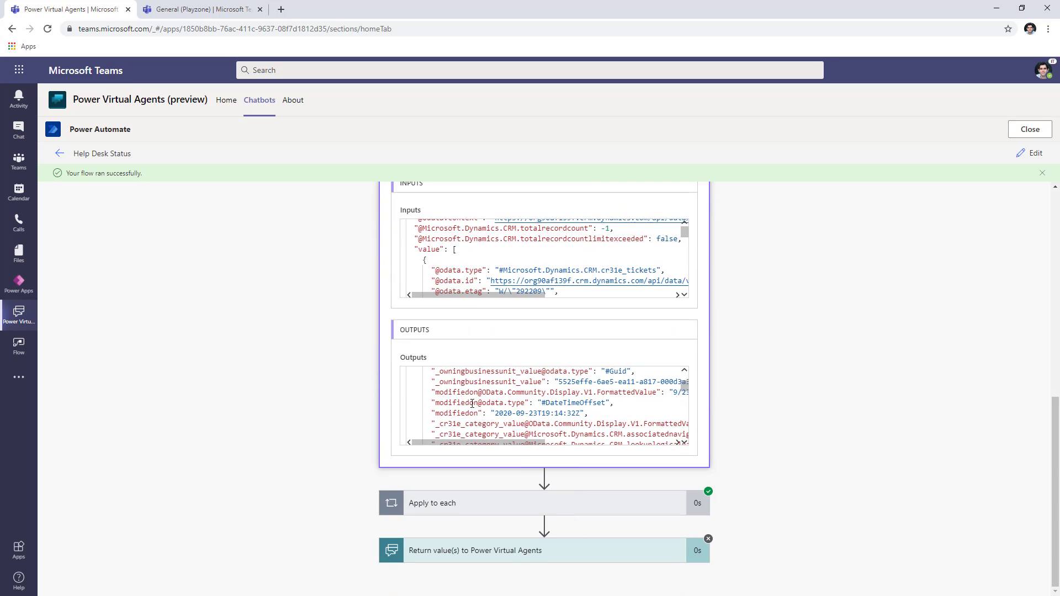
{"action": "scroll", "coordinate": [473, 403], "scroll_direction": "up", "scroll_amount": 7}
{"action": "left_click", "coordinate": [475, 457]}
{"action": "key", "text": "ctrl+a"}
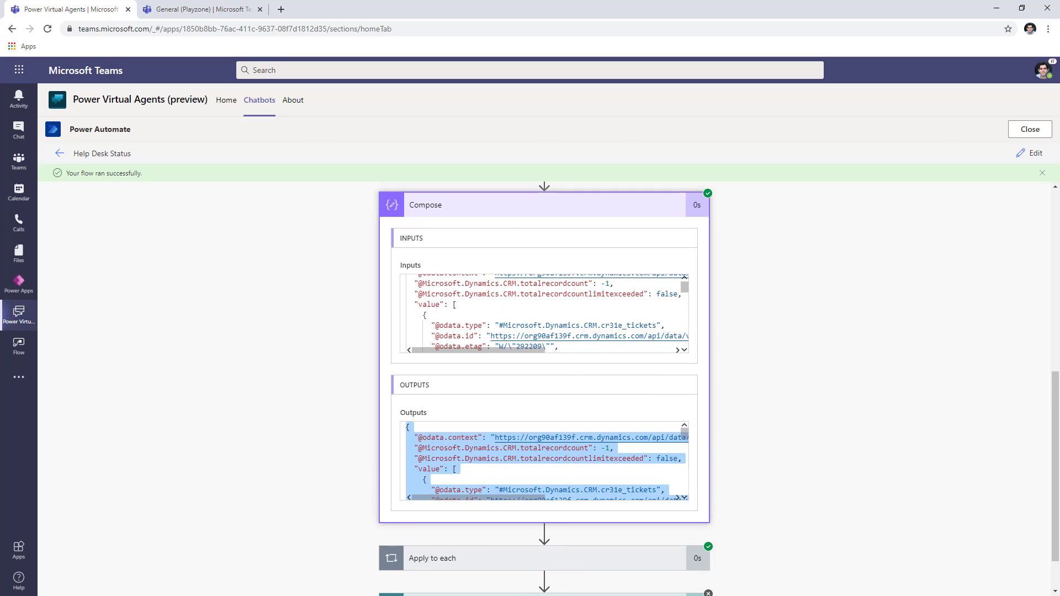
- Switch to Visual Studio Code and replace the contents of a.json with the copied Compose output
{"action": "key", "text": "alt+Tab"}
{"action": "key", "text": "ctrl+a"}
{"action": "key", "text": "ctrl+v"}
{"action": "key", "text": "Escape"}
{"action": "scroll", "coordinate": [654, 242], "scroll_direction": "up", "scroll_amount": 20}
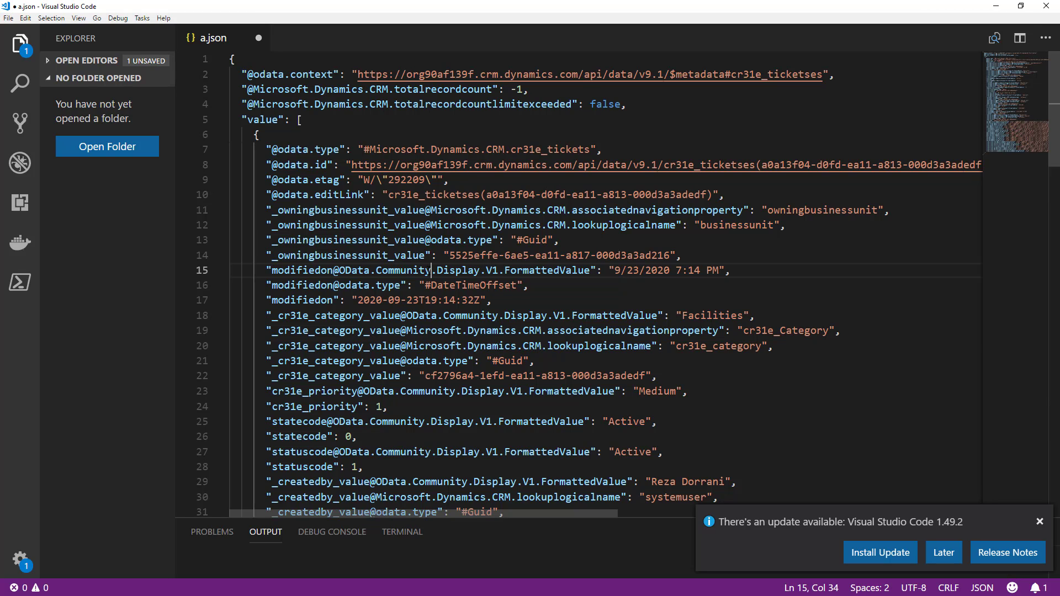
- Search a.json for Approved to locate the approval status entry
{"action": "left_click", "coordinate": [429, 270]}
{"action": "key", "text": "ctrl+f"}
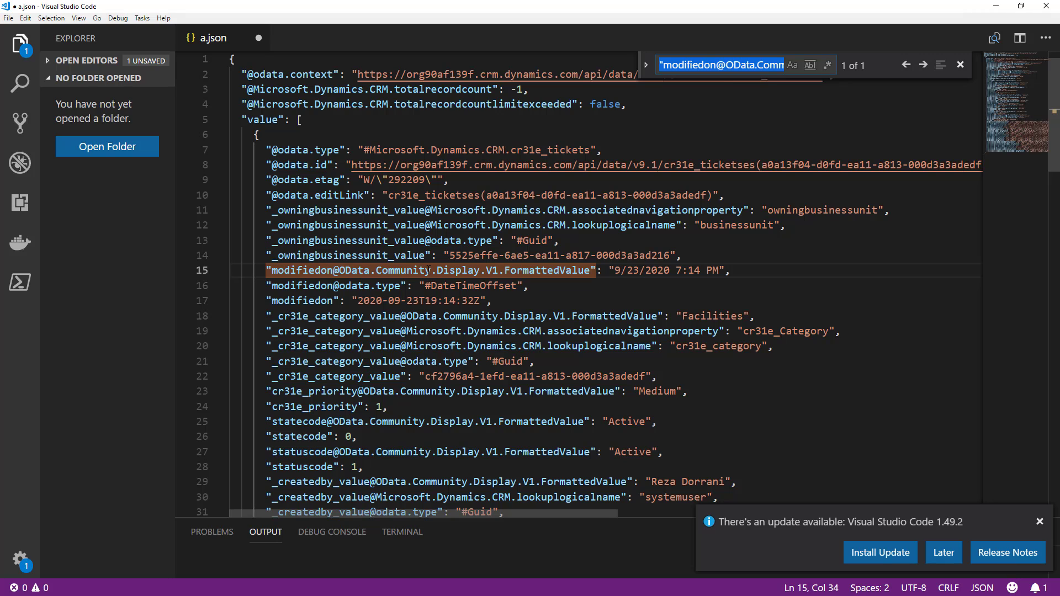
{"action": "type", "text": "Approved"}
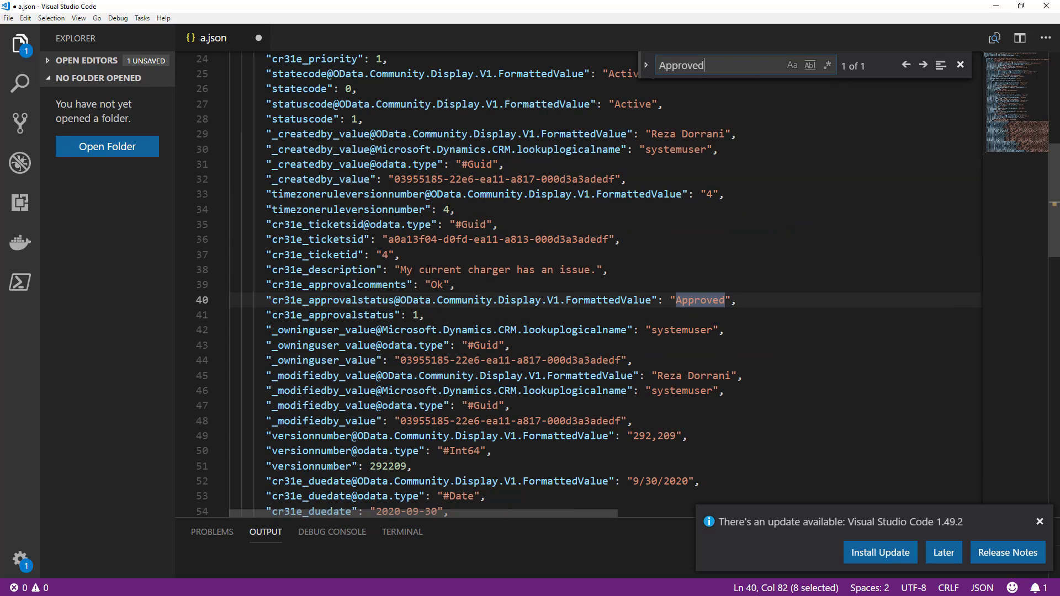
{"action": "left_click", "coordinate": [961, 66]}
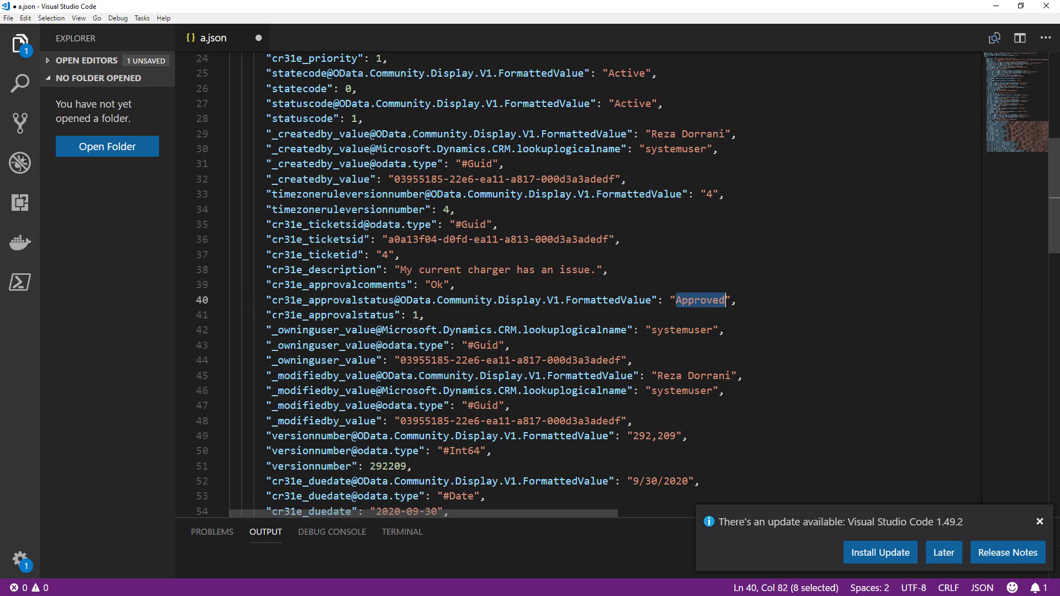
{"action": "left_click_drag", "start_coordinate": [272, 315], "coordinate": [395, 315]}
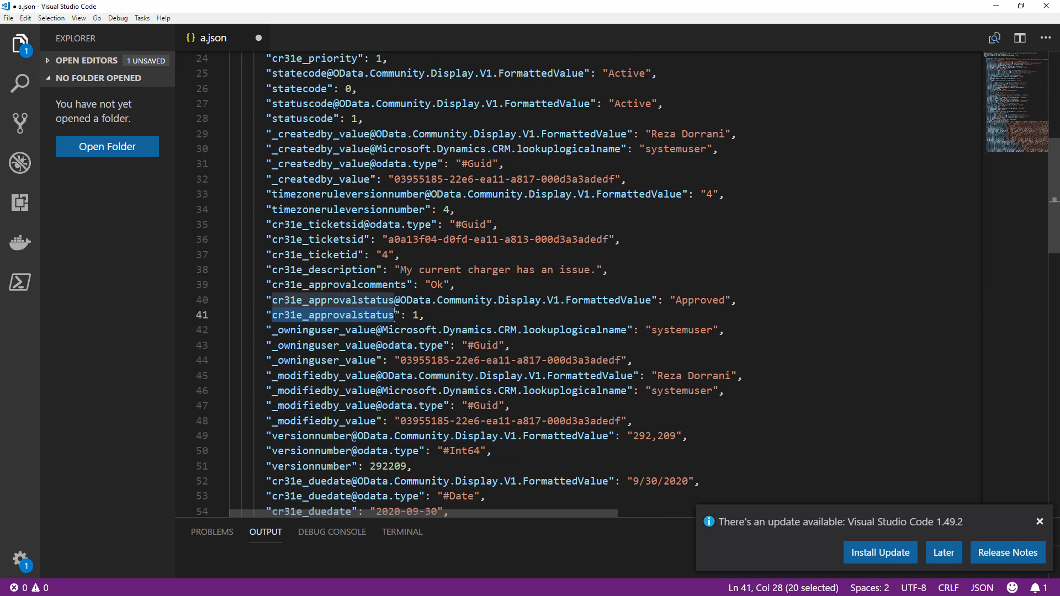
{"action": "double_click", "coordinate": [416, 315]}
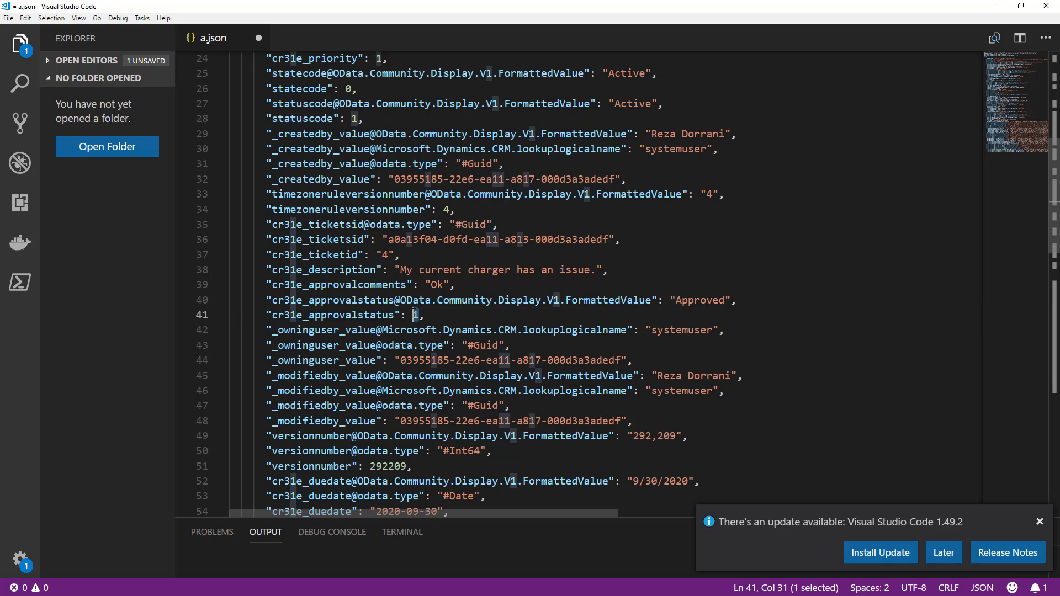
{"action": "left_click", "coordinate": [468, 316]}
{"action": "double_click", "coordinate": [688, 301]}
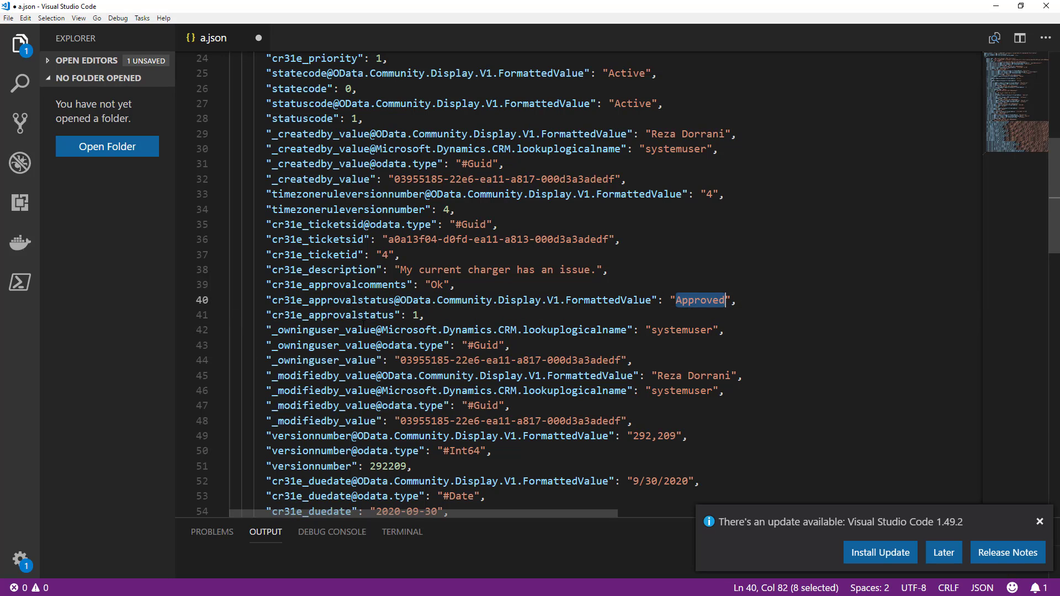
{"action": "left_click", "coordinate": [345, 316]}
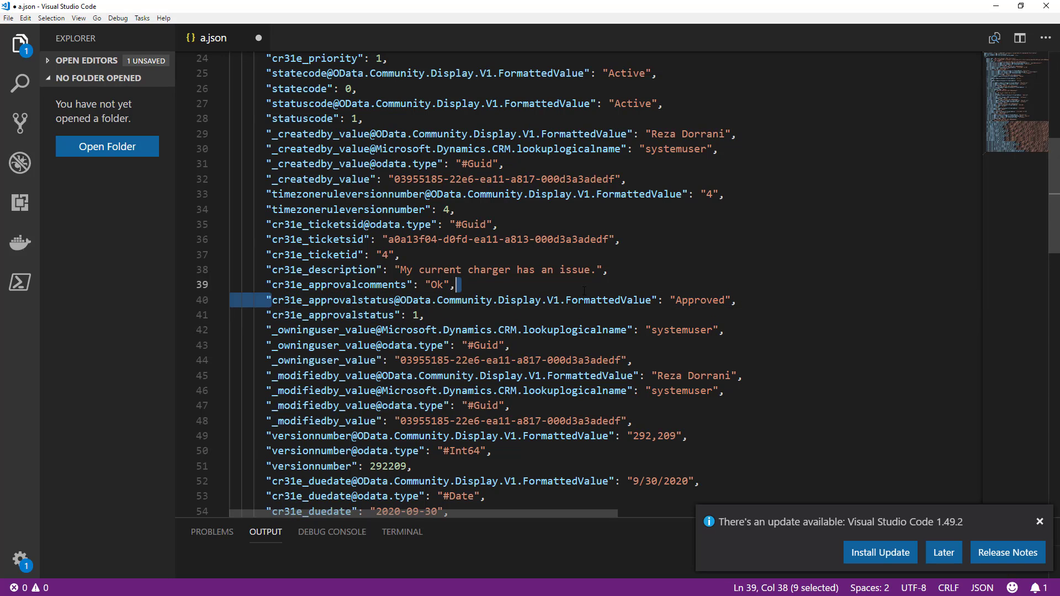
{"action": "left_click_drag", "start_coordinate": [272, 300], "coordinate": [652, 299]}
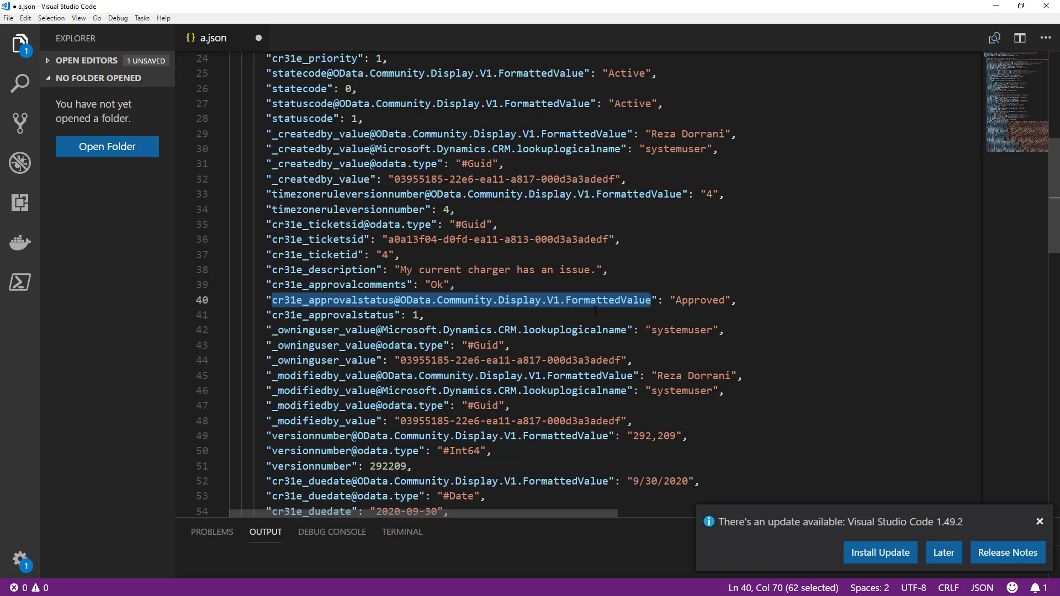
- Return to Teams, reopen the Help Desk Status flow for editing and remove Approval Status from the Set variable action's value
{"action": "key", "text": "alt+Tab"}
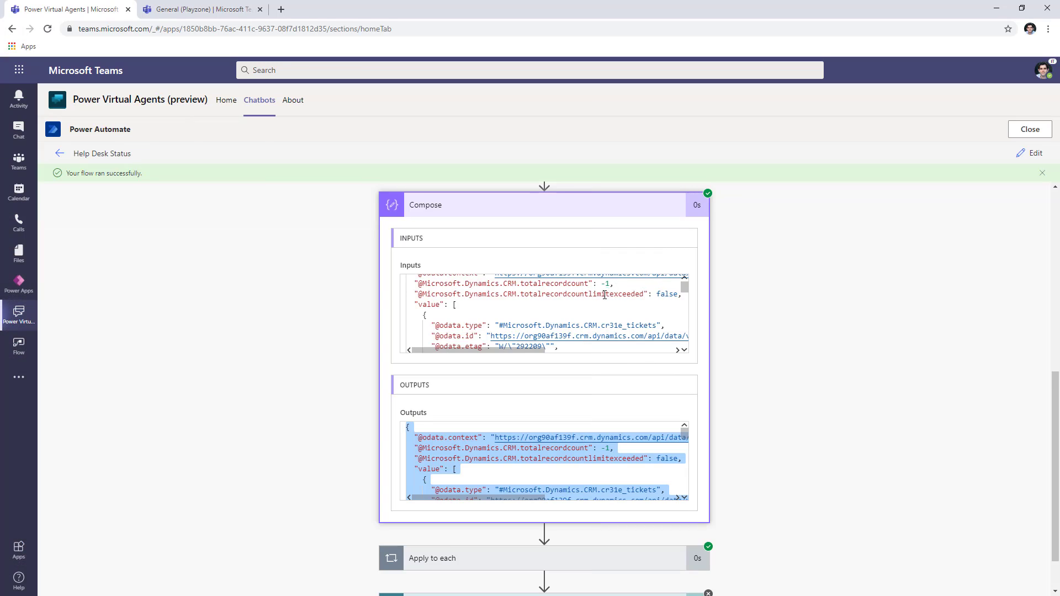
{"action": "left_click", "coordinate": [1032, 156]}
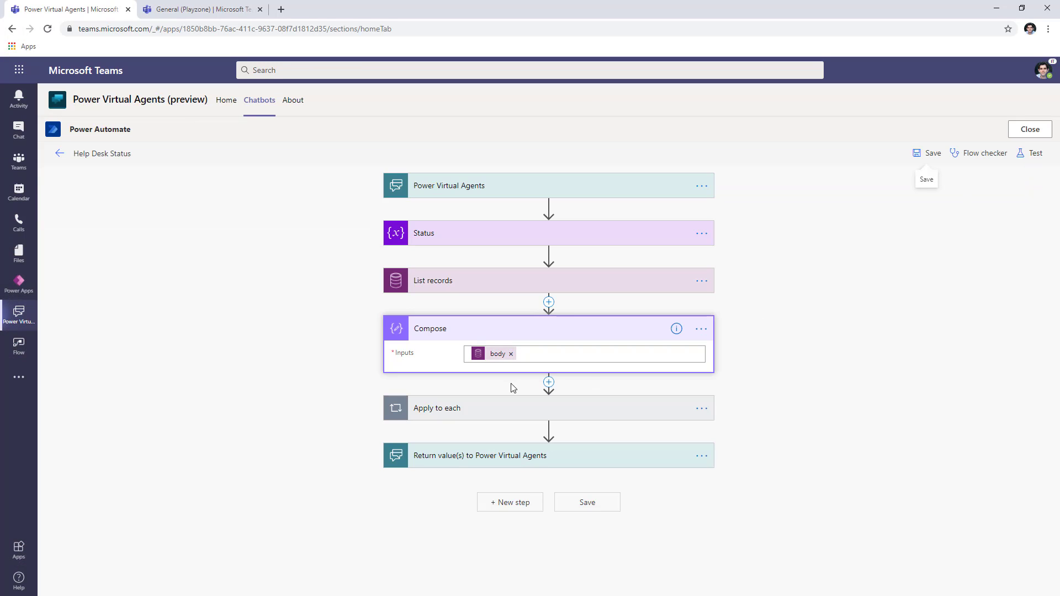
{"action": "left_click", "coordinate": [482, 409]}
{"action": "scroll", "coordinate": [498, 435], "scroll_direction": "down", "scroll_amount": 1}
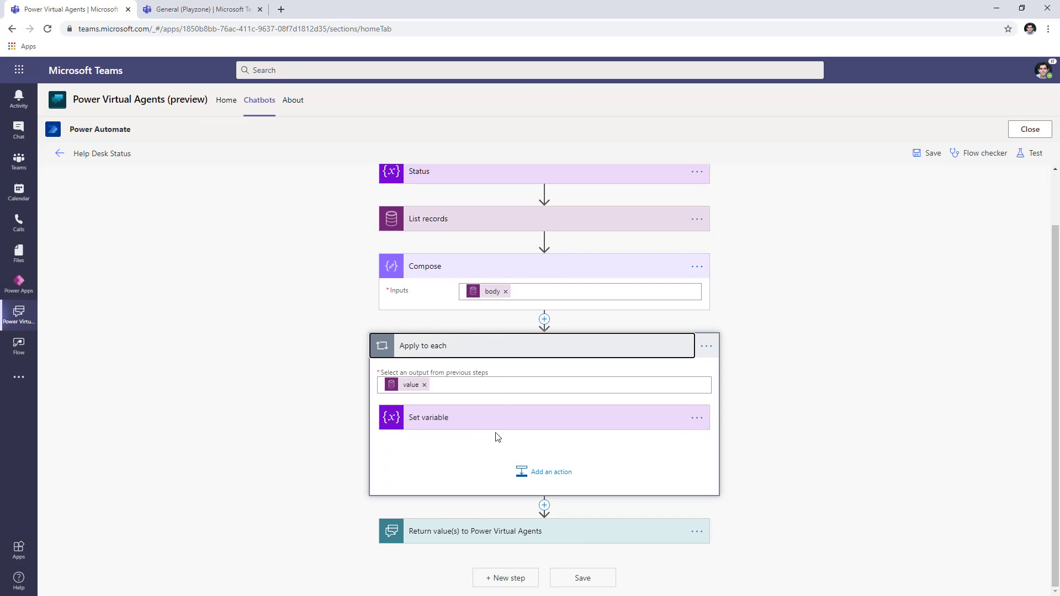
{"action": "left_click", "coordinate": [539, 432]}
{"action": "scroll", "coordinate": [541, 434], "scroll_direction": "down", "scroll_amount": 1}
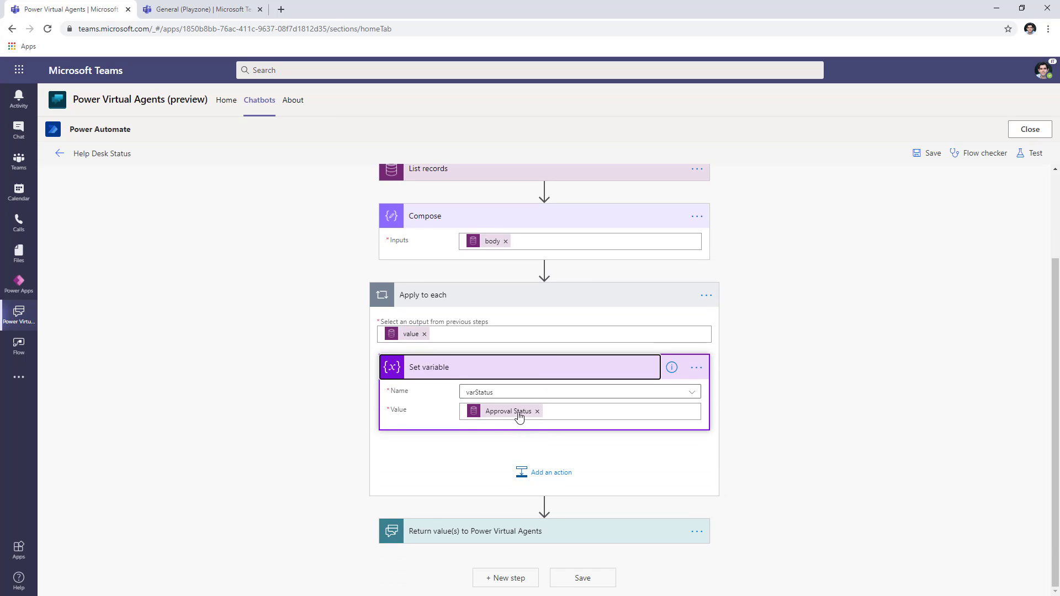
{"action": "left_click", "coordinate": [536, 412]}
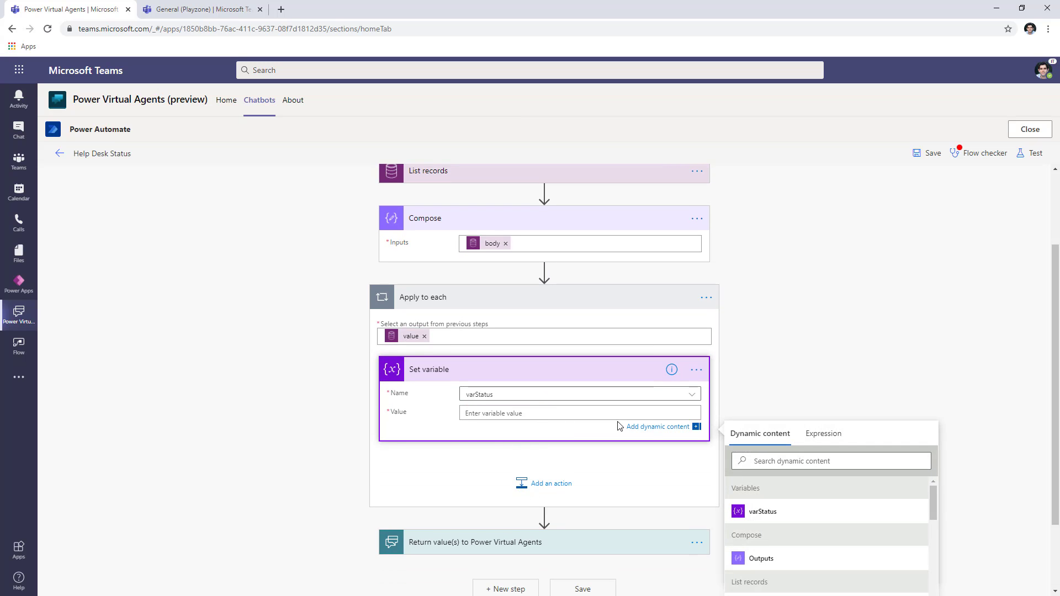
{"action": "left_click", "coordinate": [821, 433]}
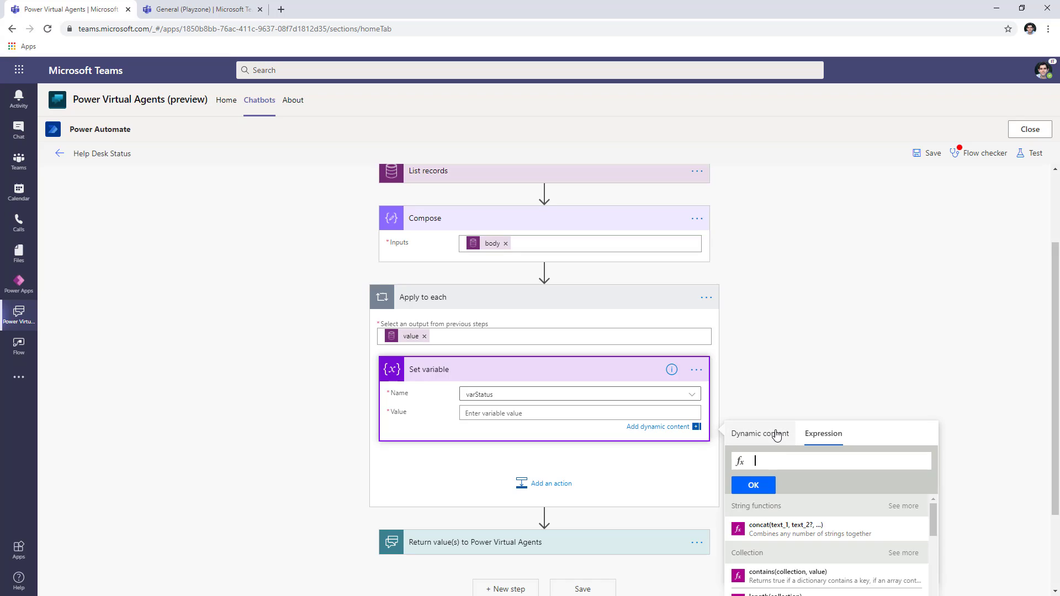
{"action": "type", "text": "item()"}
{"action": "type", "text": "'"}
{"action": "key", "text": "ctrl+v"}
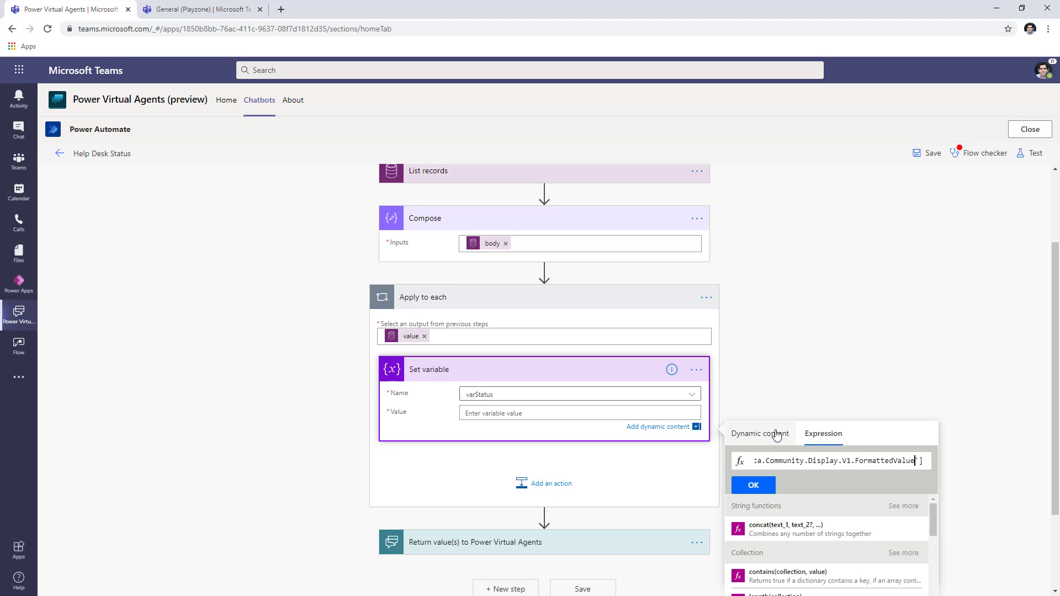
{"action": "left_click", "coordinate": [753, 485]}
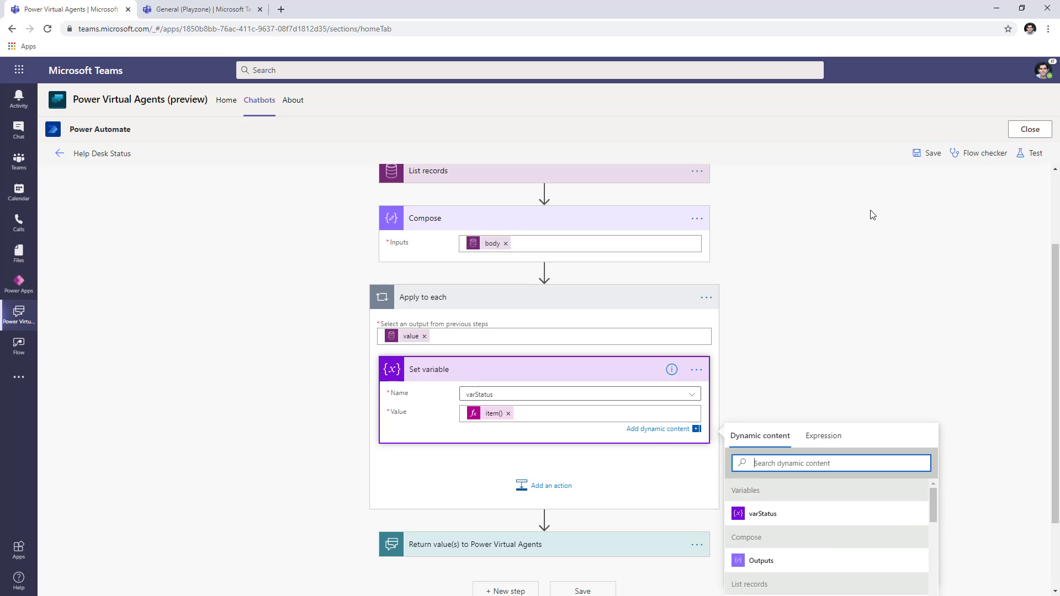
{"action": "left_click", "coordinate": [925, 155]}
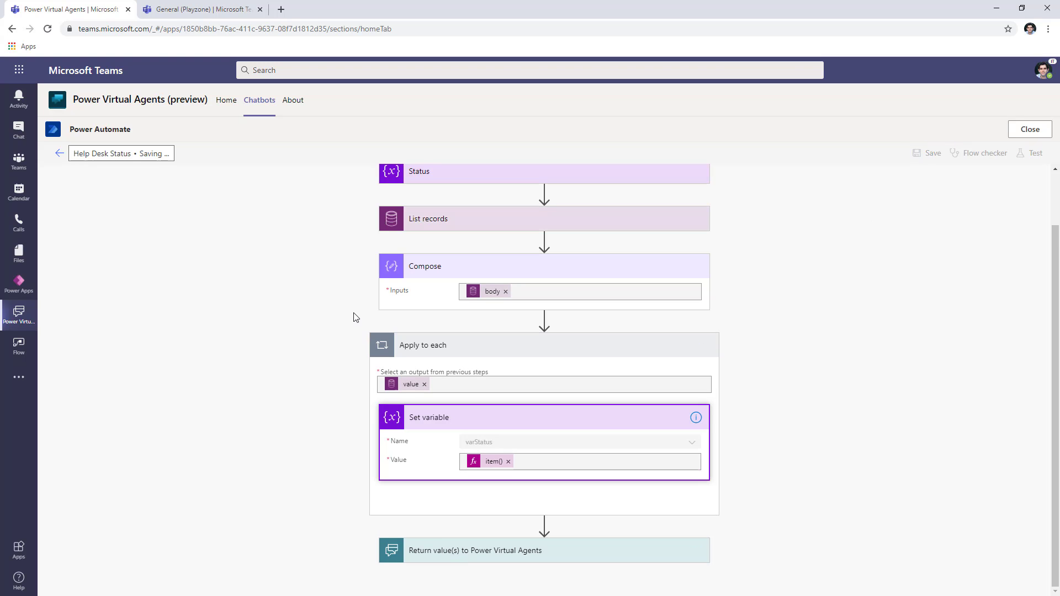
- Open the Help Desk Bot, enable Track between topics and send "ticket status" in the test chat
{"action": "left_click", "coordinate": [260, 103]}
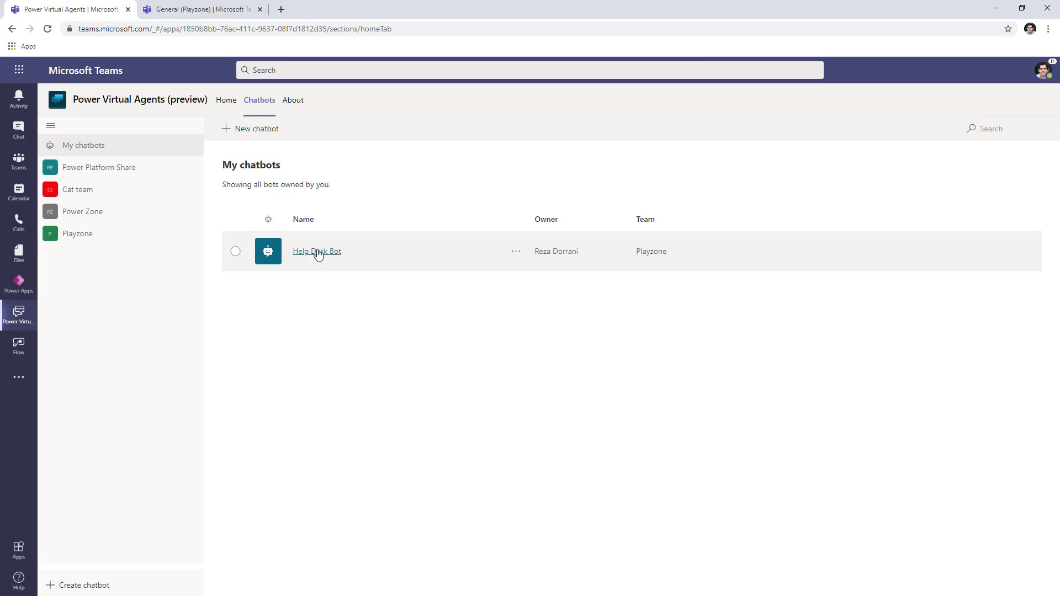
{"action": "left_click", "coordinate": [317, 252]}
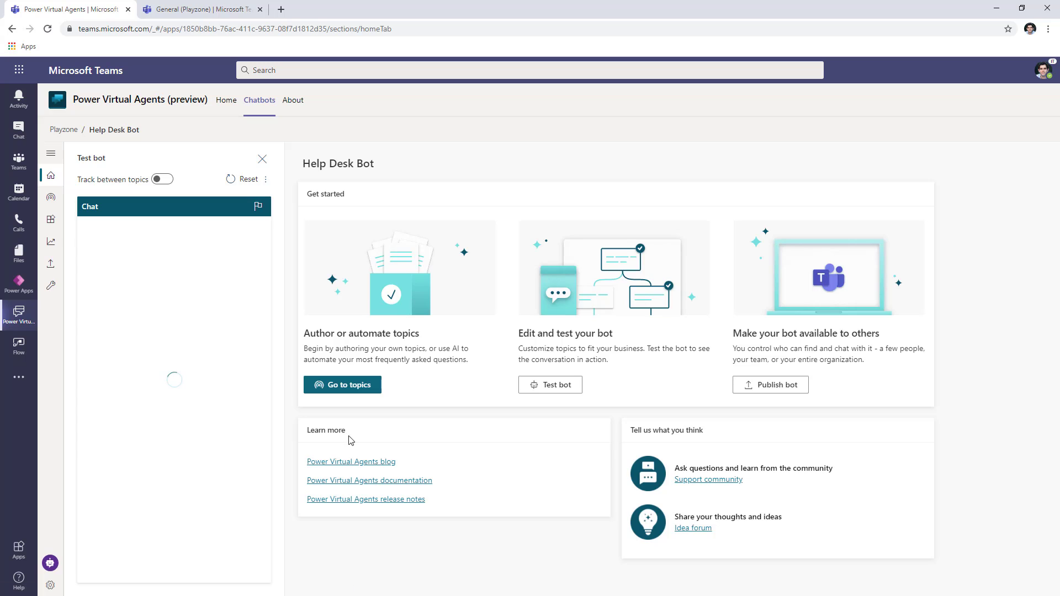
{"action": "left_click", "coordinate": [161, 180]}
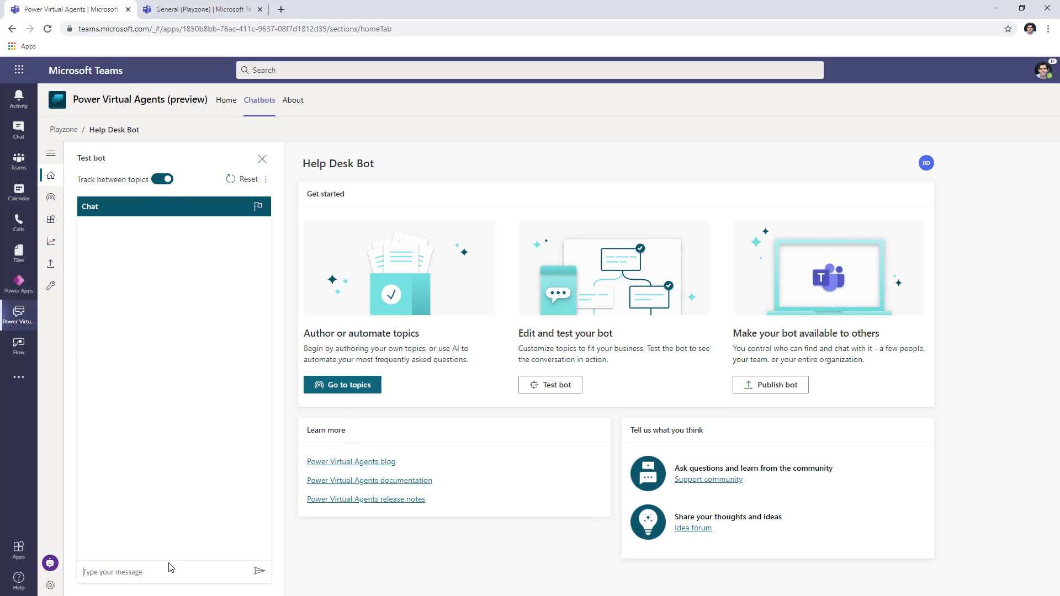
{"action": "type", "text": "ticket status"}
{"action": "key", "text": "Return"}
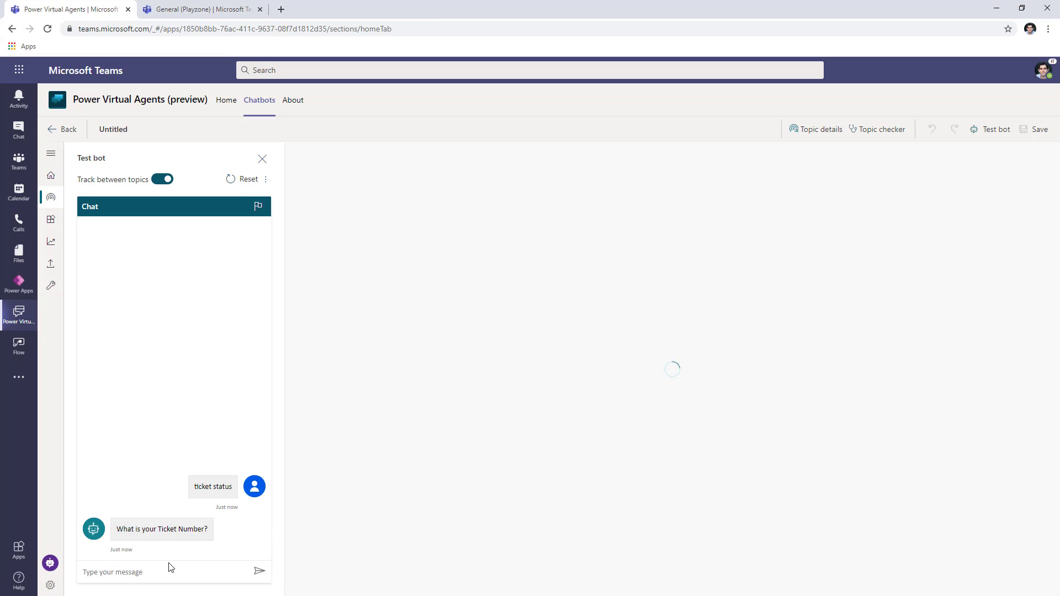
- Answer the test bot's ticket number question with 4 and compare its reply with ticket 4 in the Help Desk App
{"action": "type", "text": "4"}
{"action": "key", "text": "Return"}
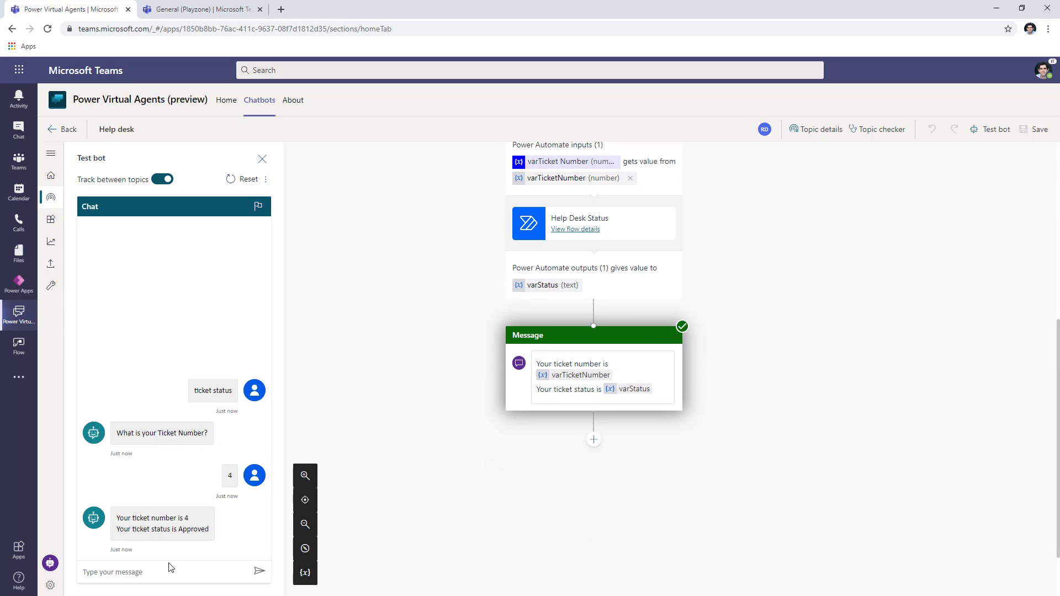
{"action": "double_click", "coordinate": [194, 529]}
{"action": "left_click", "coordinate": [202, 9]}
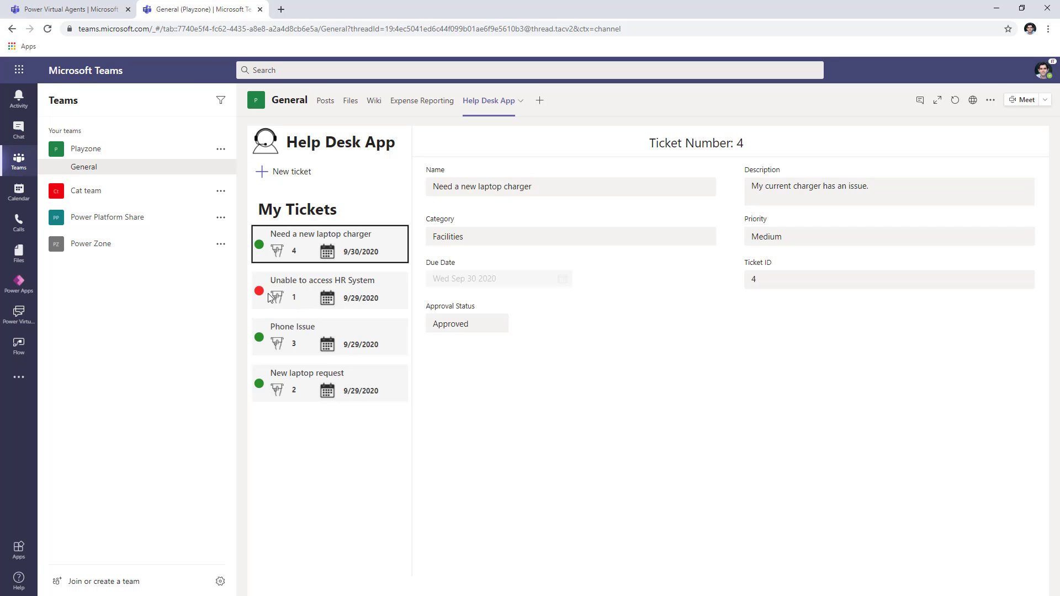
- Return to the bot's test chat, send "ticket status" again and answer with ticket number 1
{"action": "left_click", "coordinate": [72, 9]}
{"action": "left_click", "coordinate": [153, 569]}
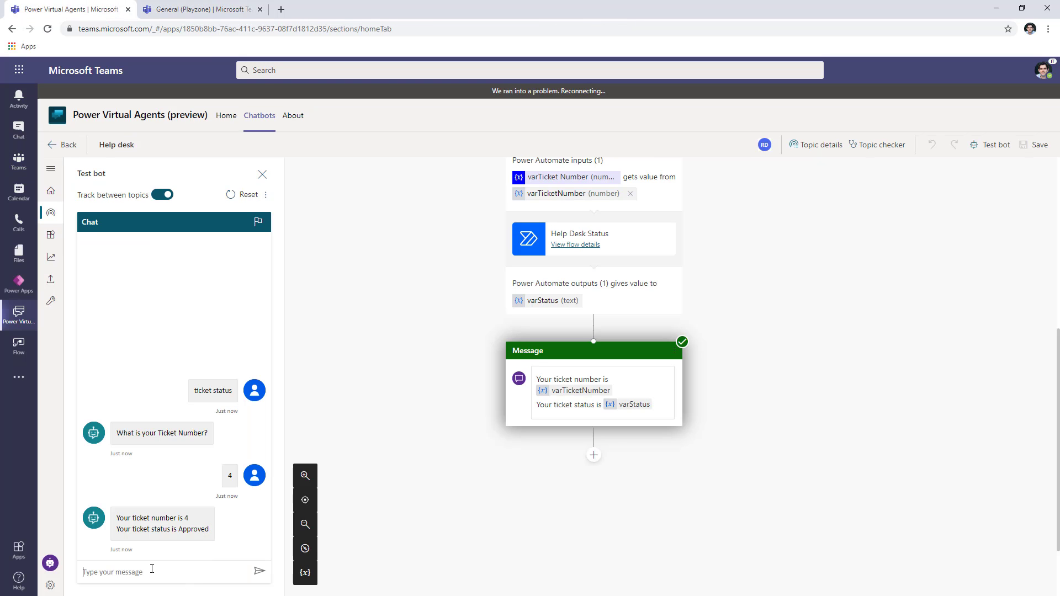
{"action": "type", "text": "ticket status"}
{"action": "key", "text": "Return"}
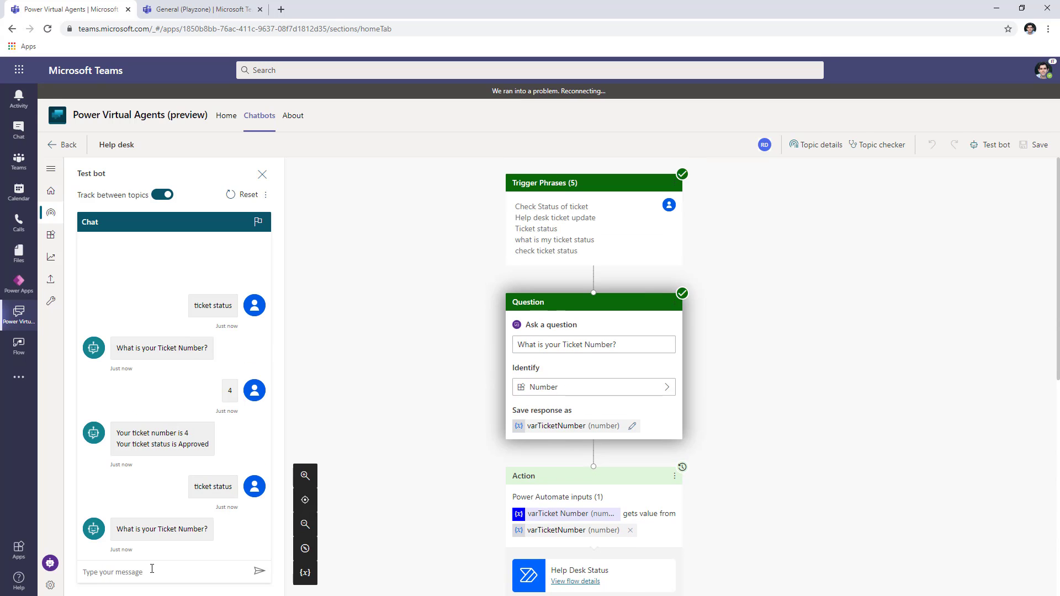
{"action": "type", "text": "1"}
{"action": "key", "text": "Return"}
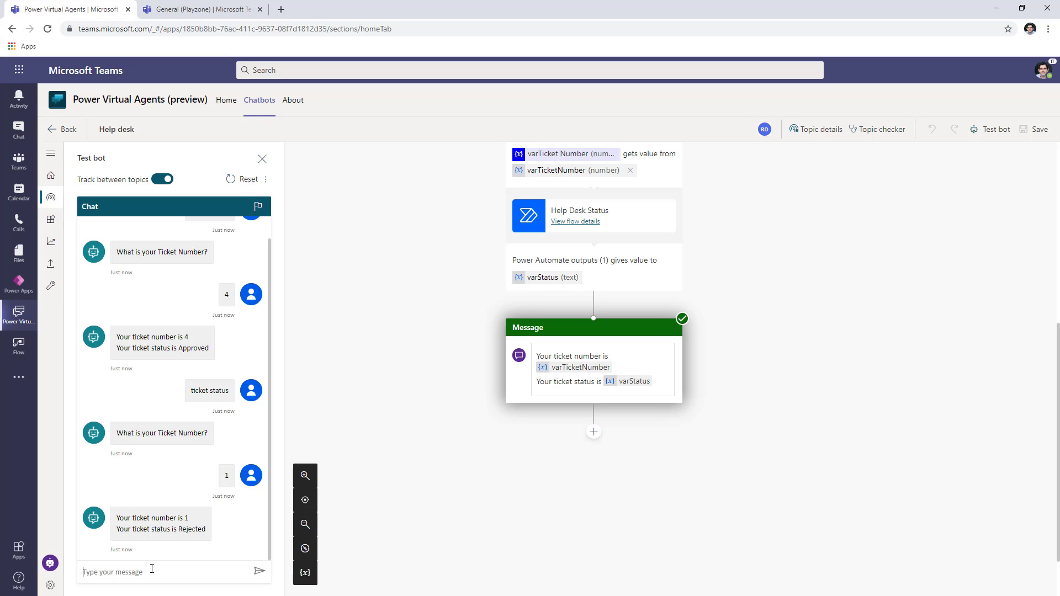
{"action": "scroll", "coordinate": [188, 529], "scroll_direction": "up", "scroll_amount": 1}
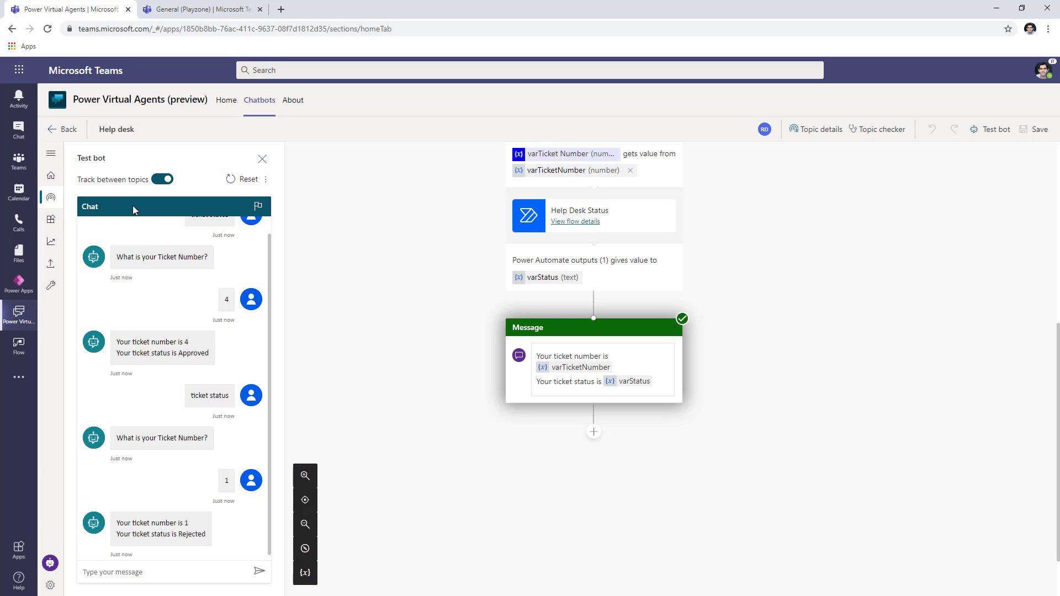
- Publish the latest content of the Help Desk Bot
{"action": "left_click", "coordinate": [51, 153]}
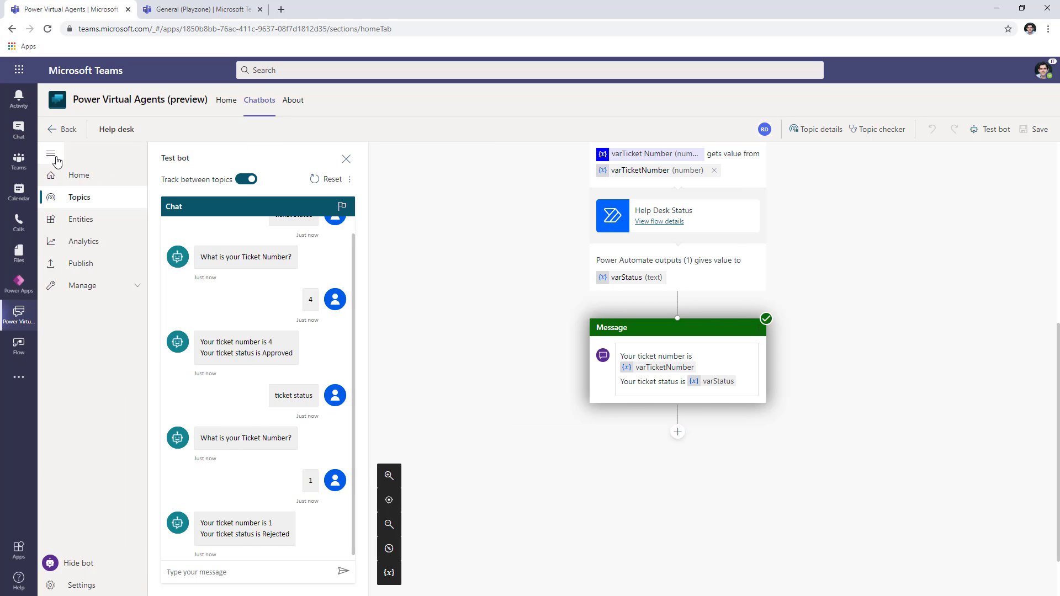
{"action": "left_click", "coordinate": [89, 265]}
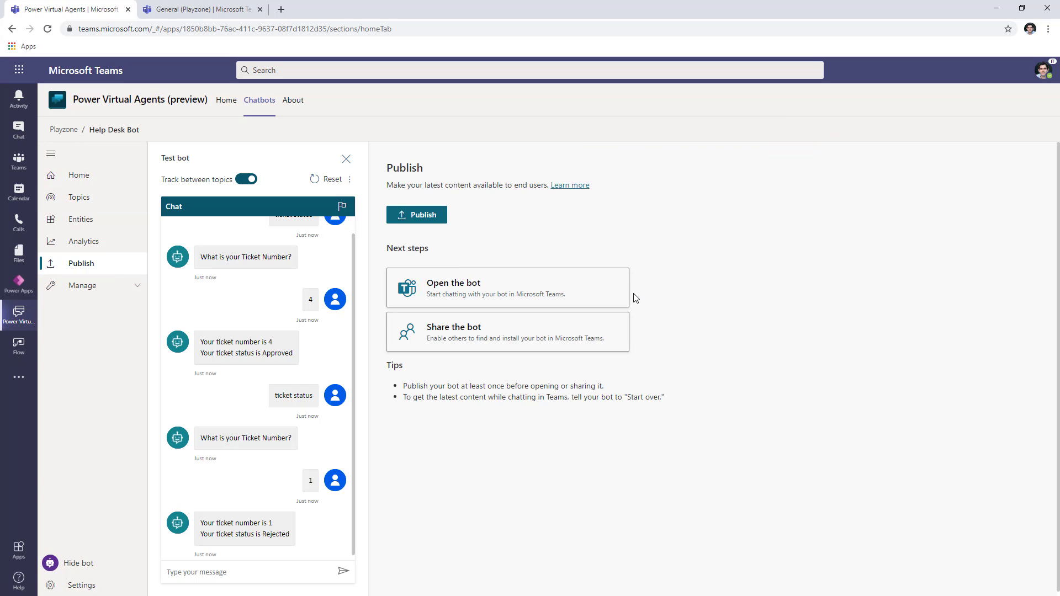
{"action": "left_click", "coordinate": [434, 216]}
{"action": "left_click", "coordinate": [534, 372]}
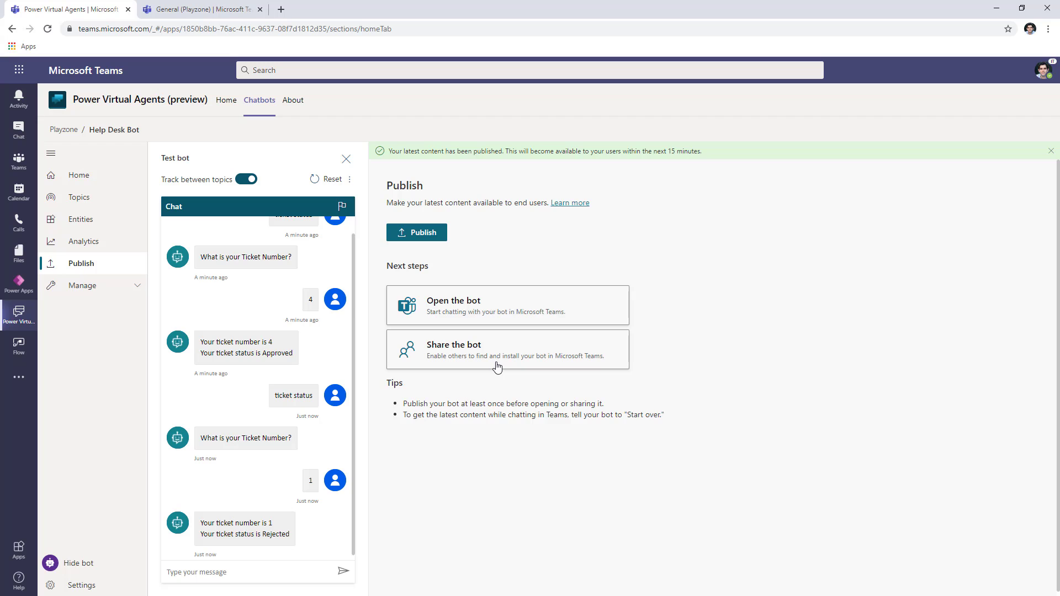
- Share the Help Desk Bot with the team by adding it to Teams, and close the sharing options
{"action": "left_click", "coordinate": [447, 355]}
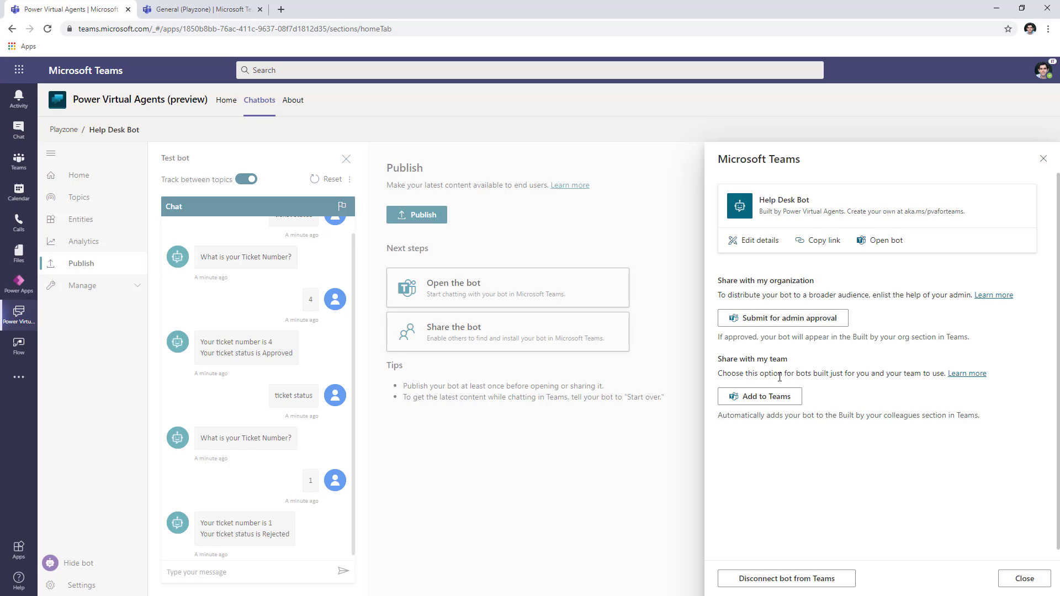
{"action": "left_click", "coordinate": [765, 402]}
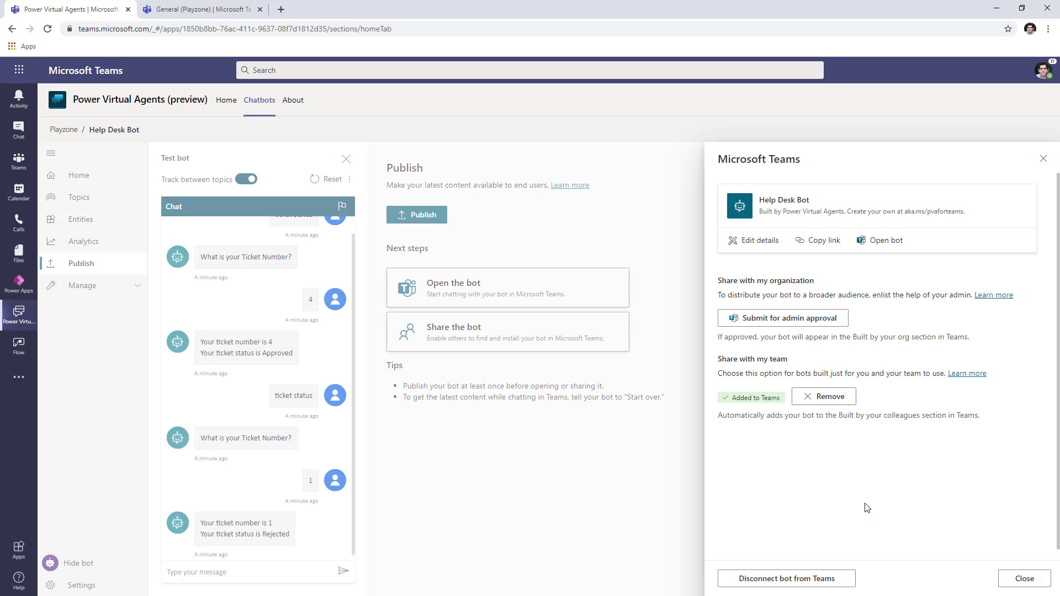
{"action": "left_click", "coordinate": [1024, 579]}
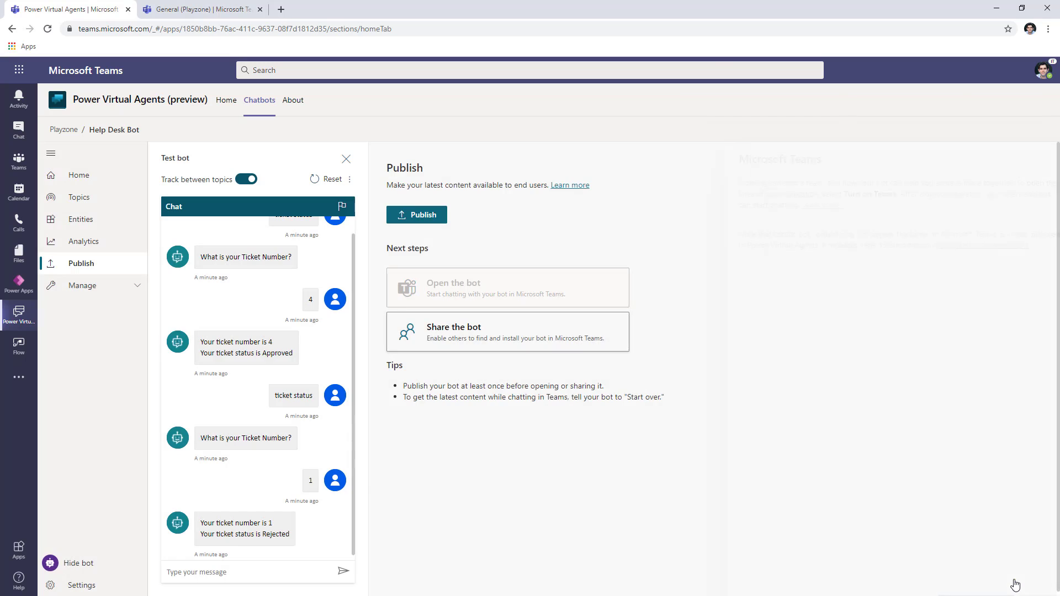
- Install the Help Desk Bot for personal use from the Built for PowerAddicts apps in Teams and pin it
{"action": "key", "text": "ctrl+Tab"}
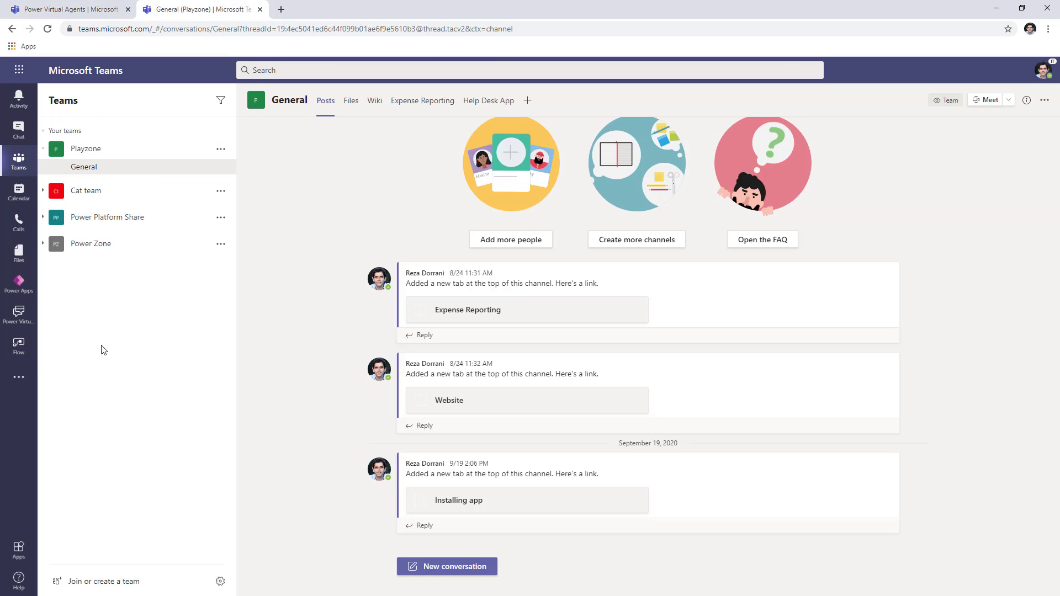
{"action": "left_click", "coordinate": [21, 377]}
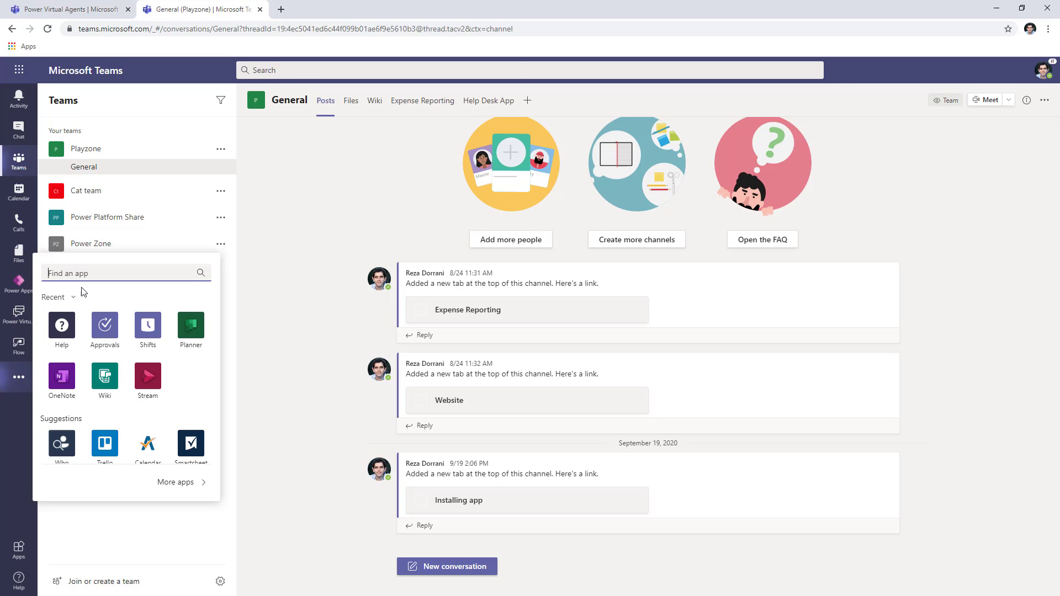
{"action": "left_click", "coordinate": [197, 487]}
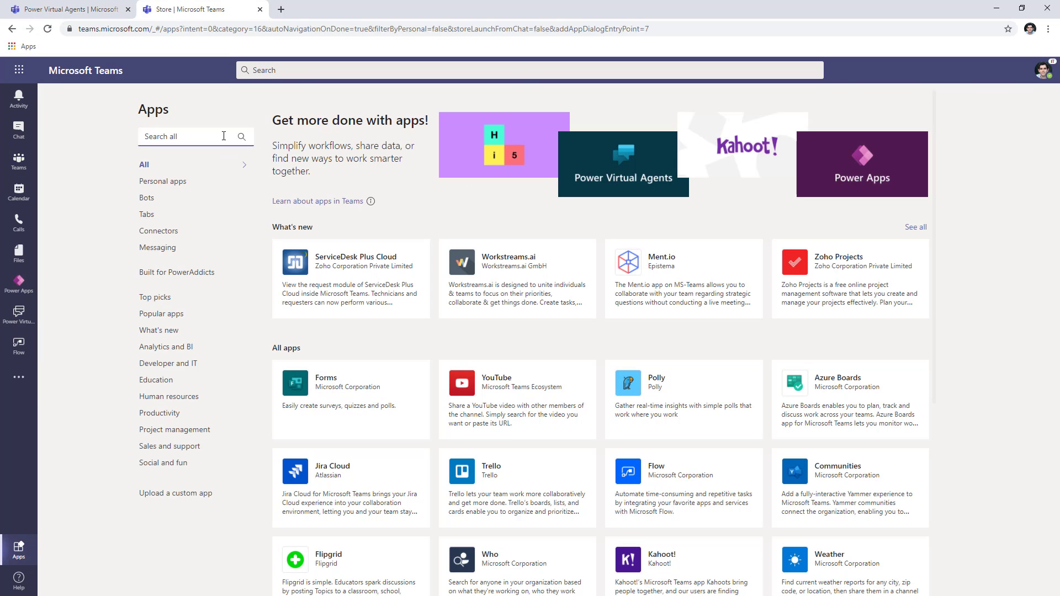
{"action": "left_click", "coordinate": [180, 277]}
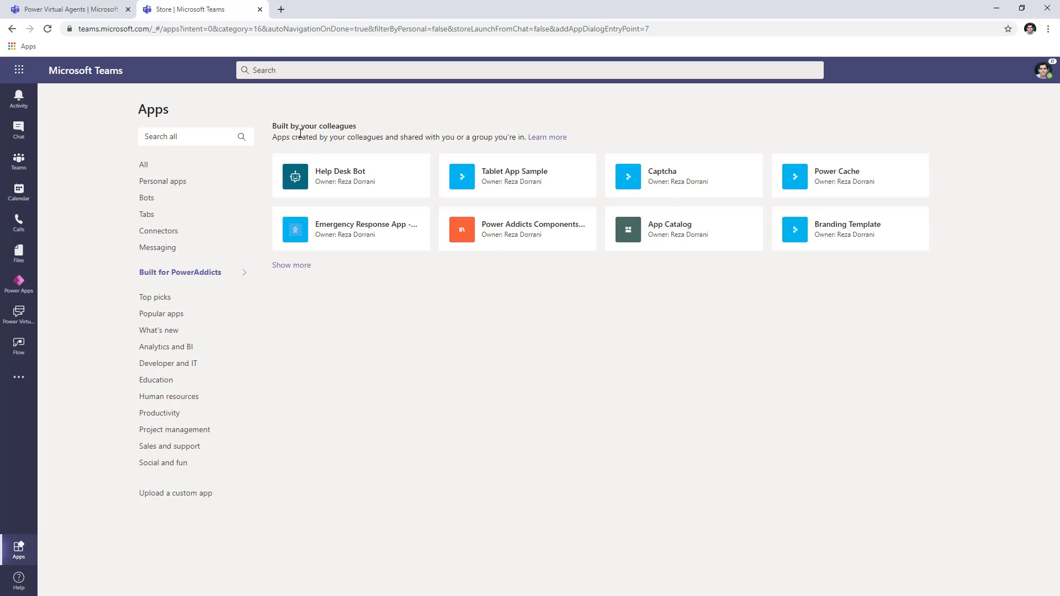
{"action": "left_click", "coordinate": [351, 181]}
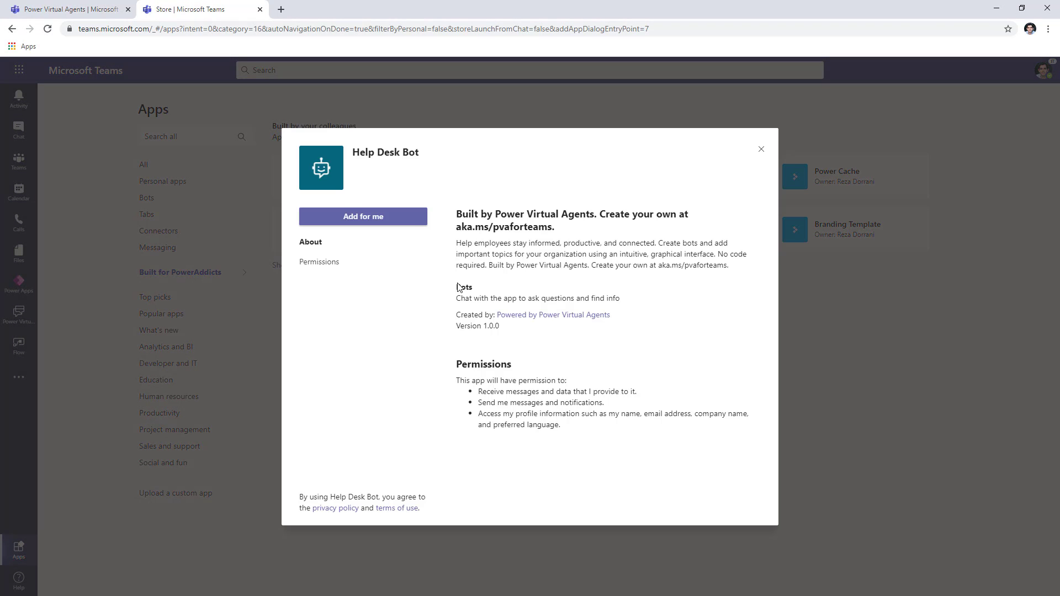
{"action": "left_click", "coordinate": [400, 222]}
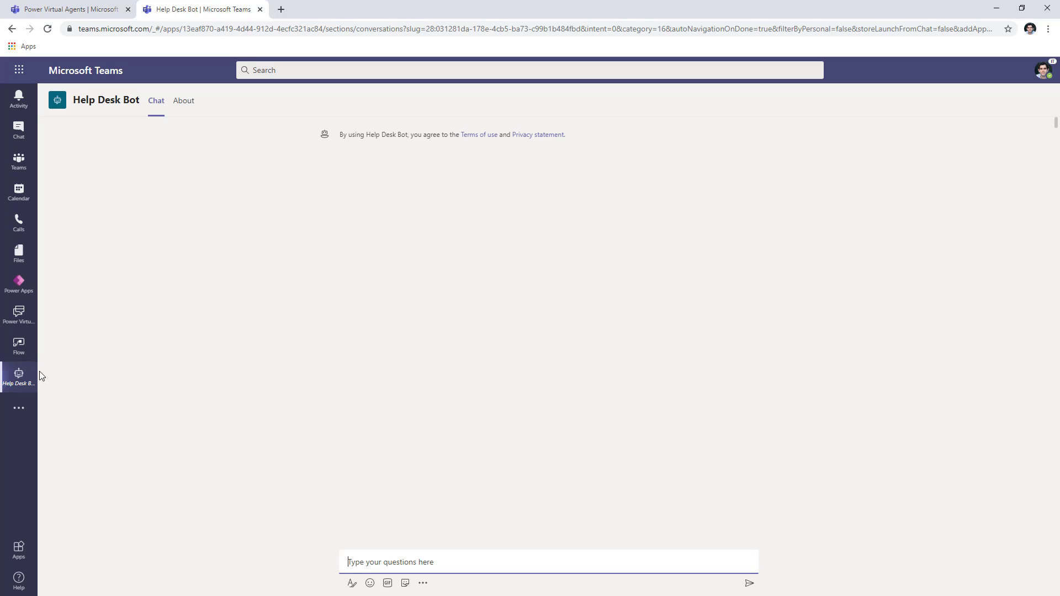
{"action": "right_click", "coordinate": [26, 386]}
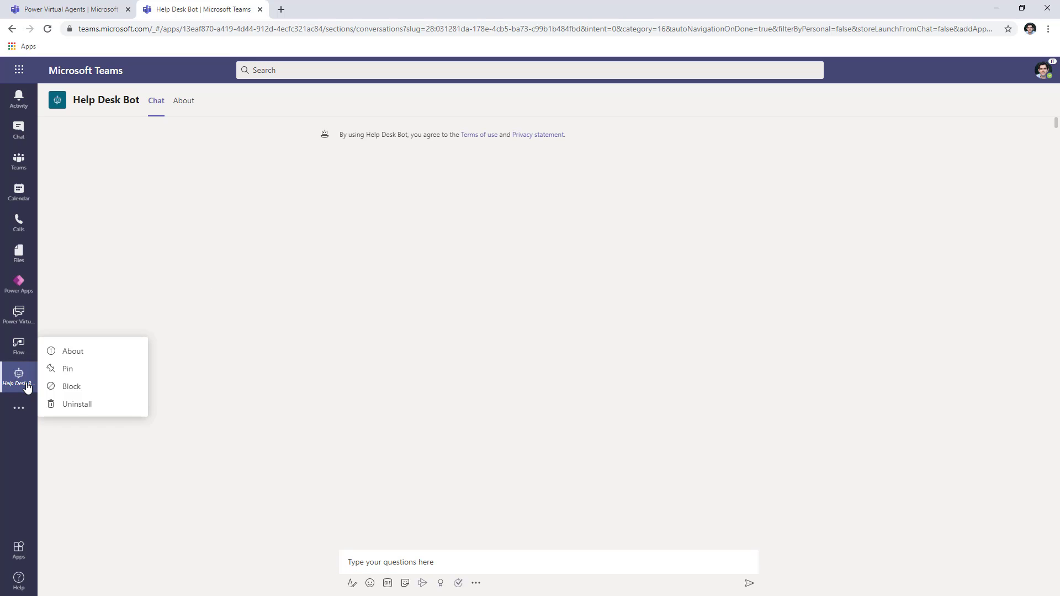
{"action": "left_click", "coordinate": [63, 372]}
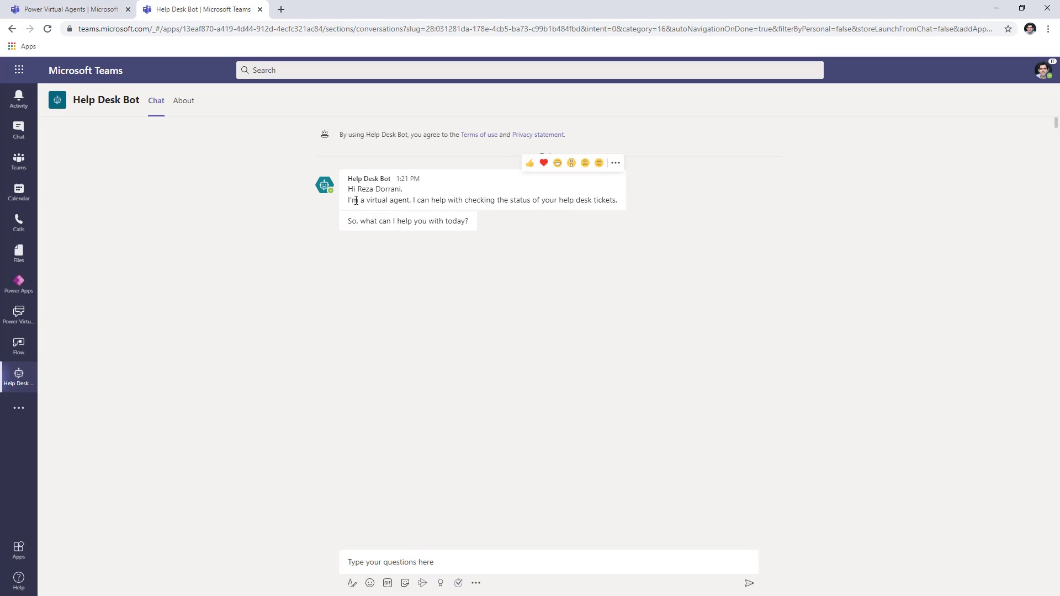
- Ask the installed Help Desk Bot for "ticket status", answer with ticket number 3, and reopen the bot from the Help Desk App
{"action": "left_click", "coordinate": [428, 561]}
{"action": "type", "text": "ticket status"}
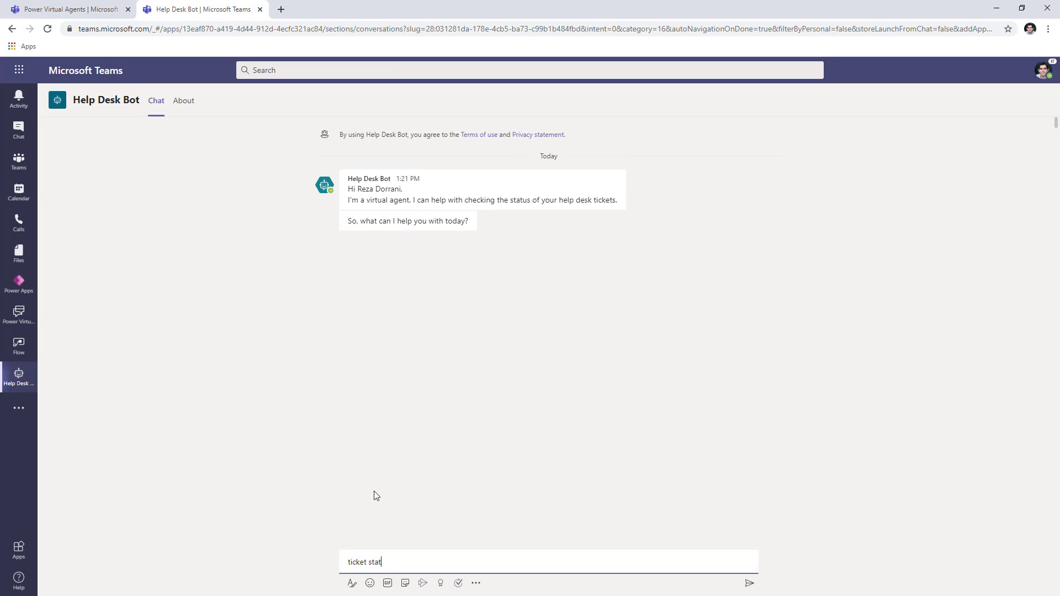
{"action": "key", "text": "Return"}
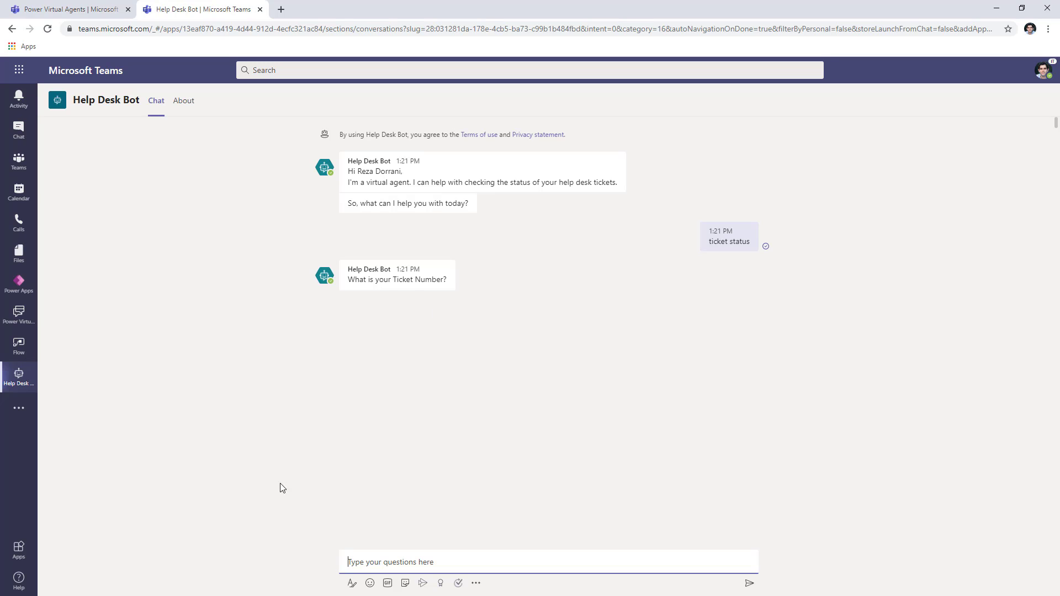
{"action": "type", "text": "3"}
{"action": "key", "text": "Return"}
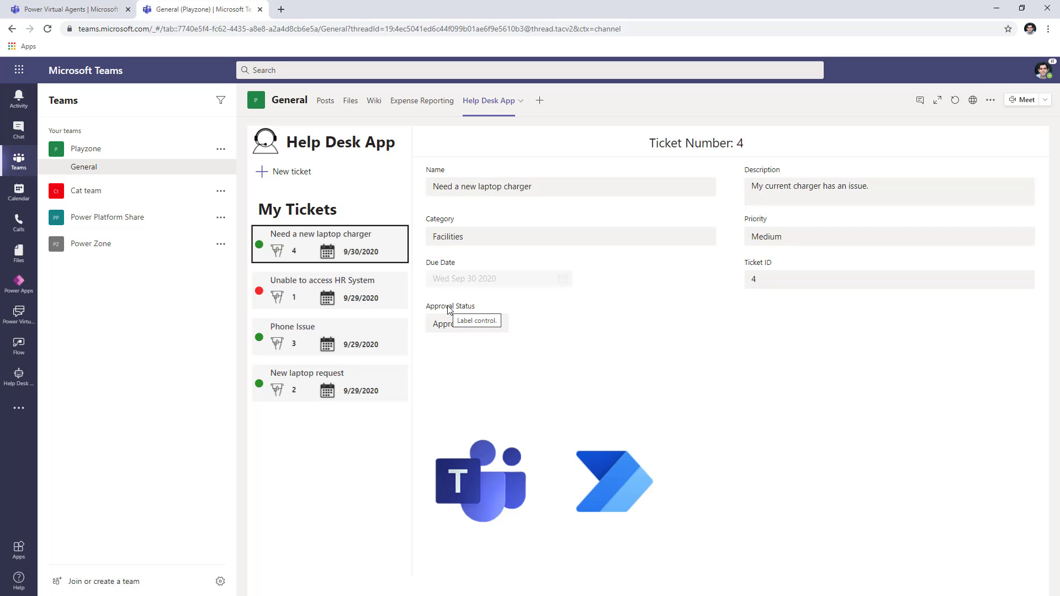
{"action": "left_click", "coordinate": [19, 377]}
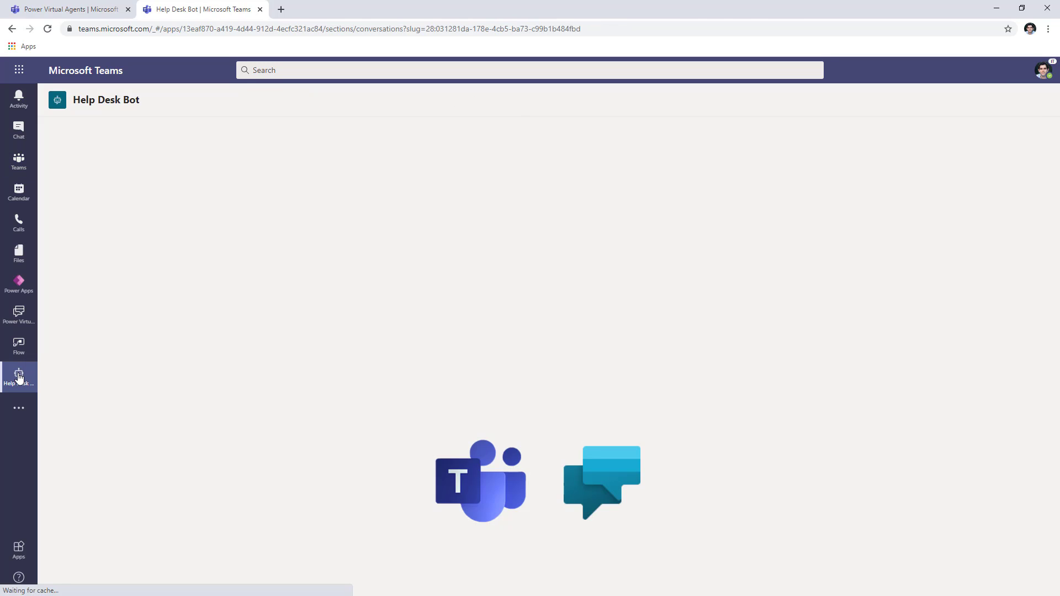